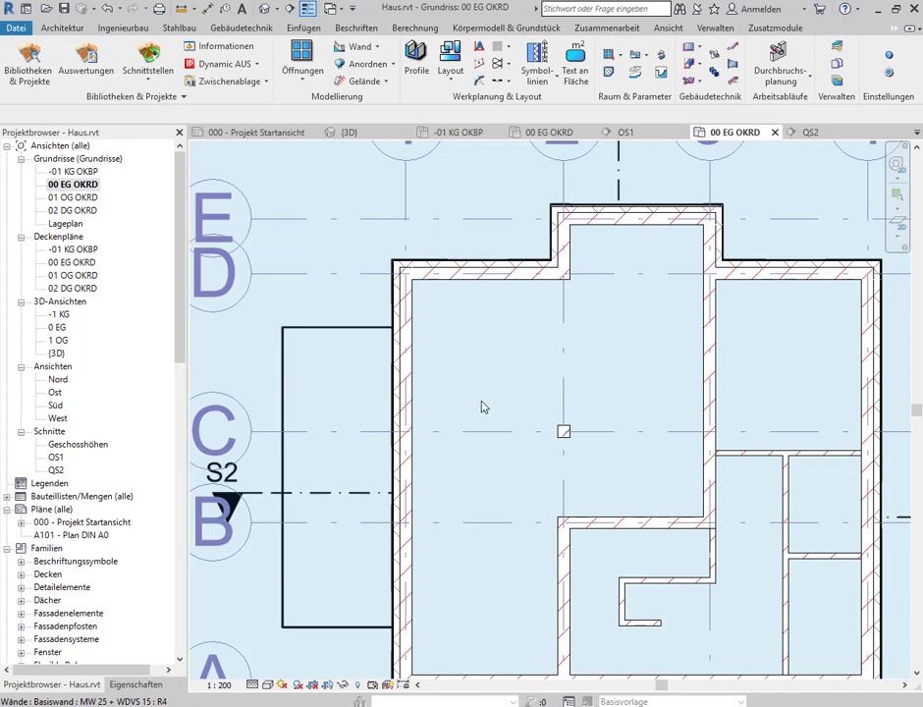
Show the house in the default {3D} view, orbited to look down into the basement and ground-floor rooms.
scroll(481, 405, "down", 1)
scroll(480, 405, "down", 1)
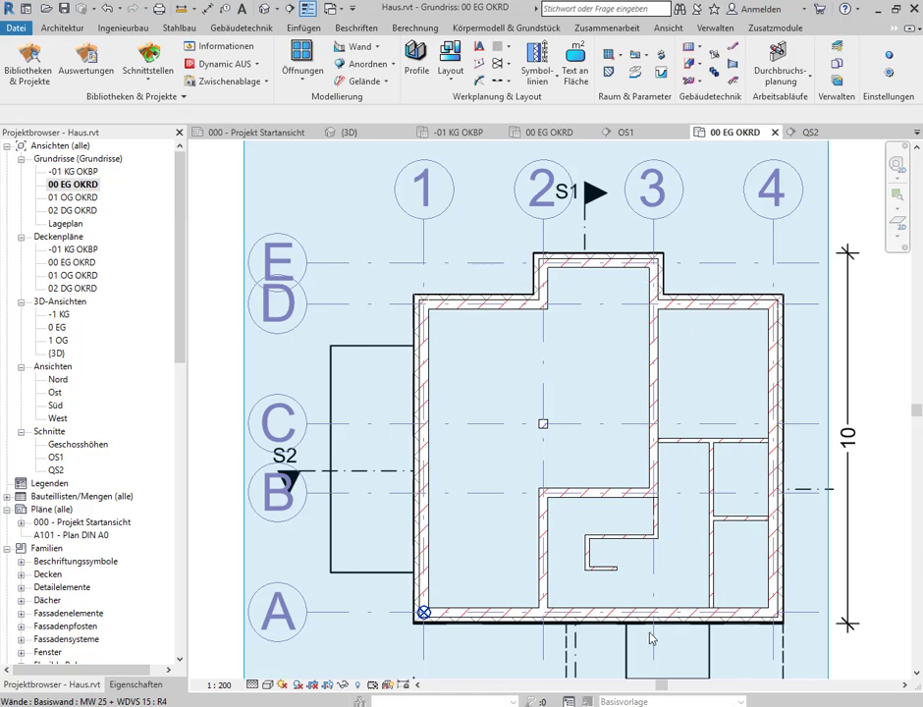
scroll(648, 633, "up", 2)
scroll(648, 633, "up", 1)
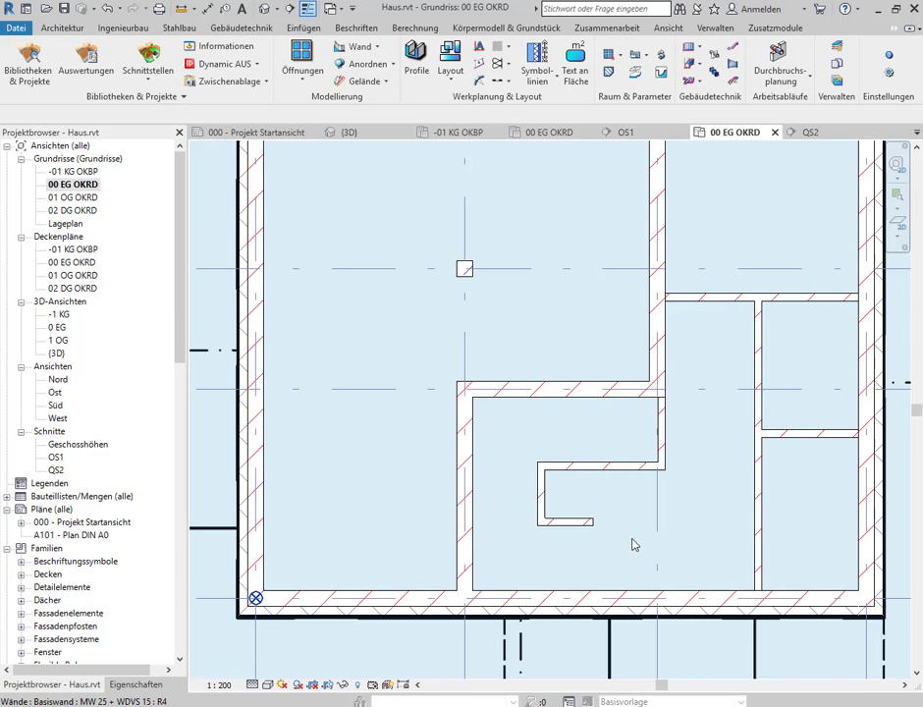
scroll(633, 544, "down", 2)
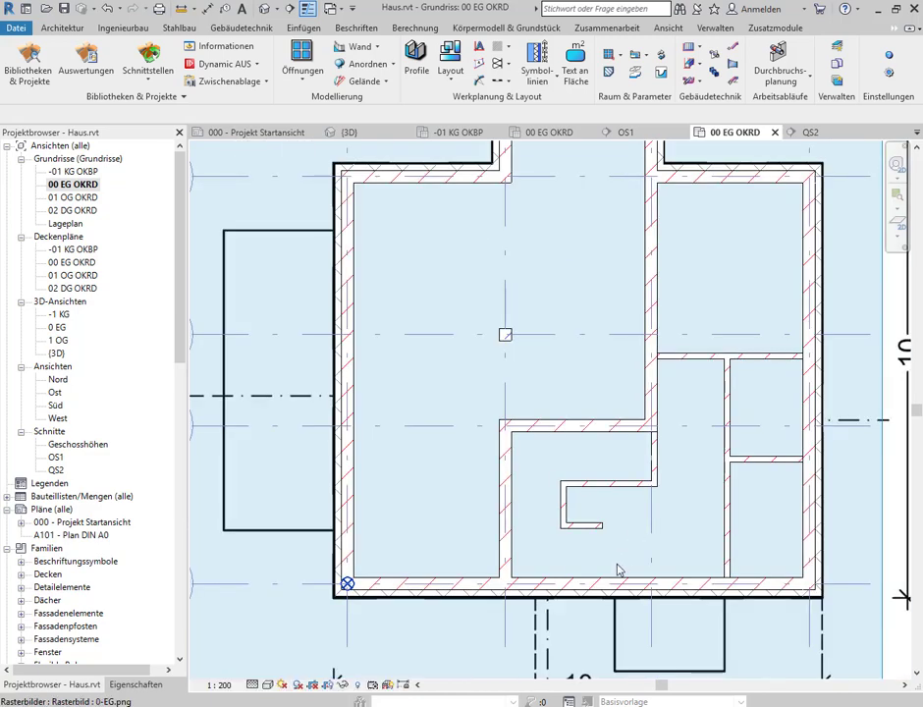
middle_click_drag(641, 501, 636, 583)
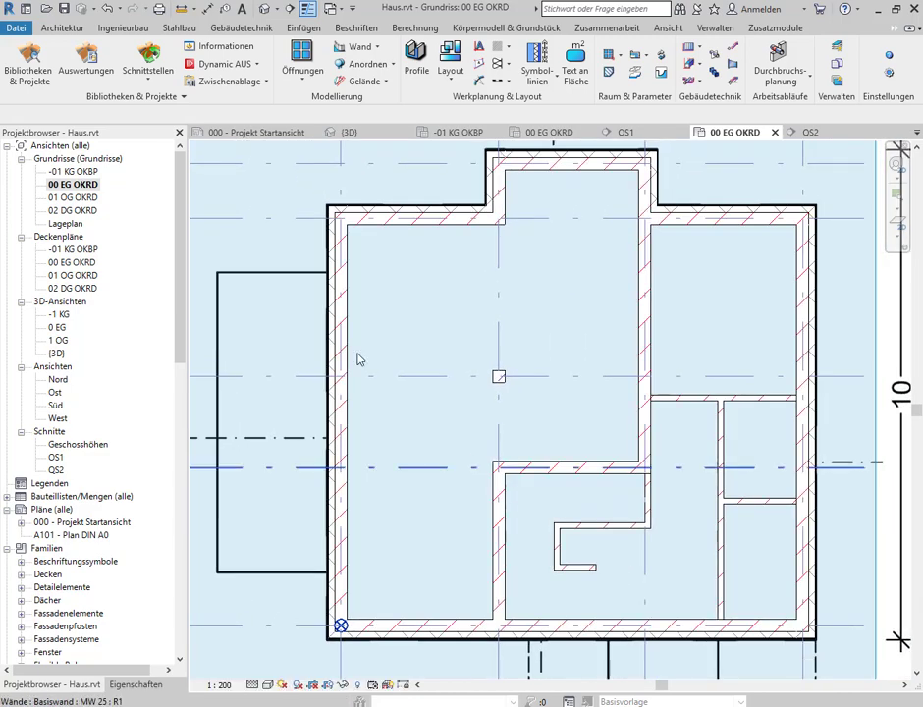
left_click(264, 12)
key("Escape")
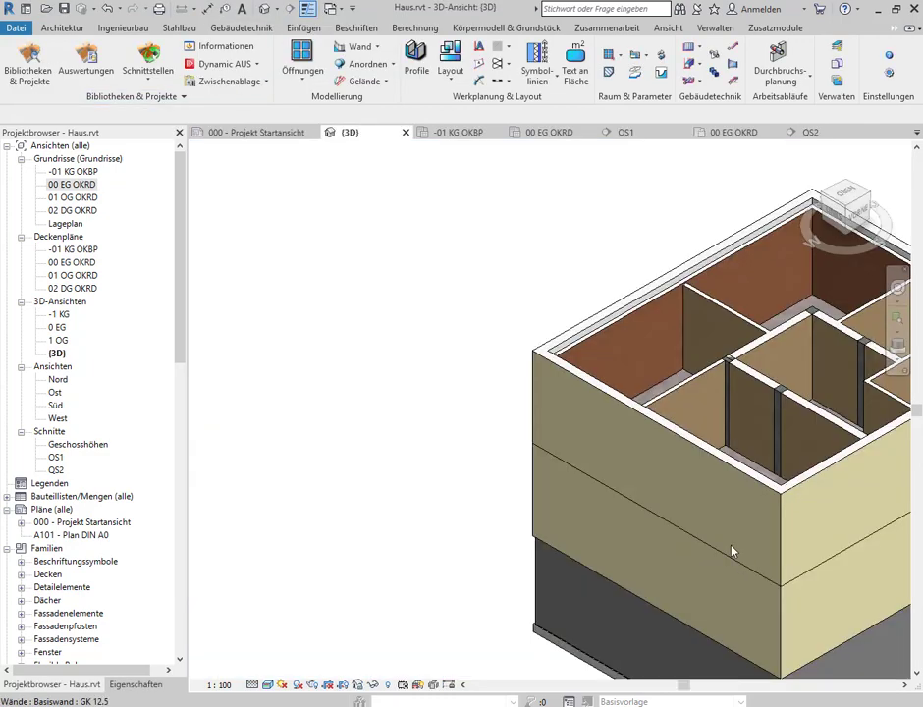
middle_click_drag(743, 403, 504, 321)
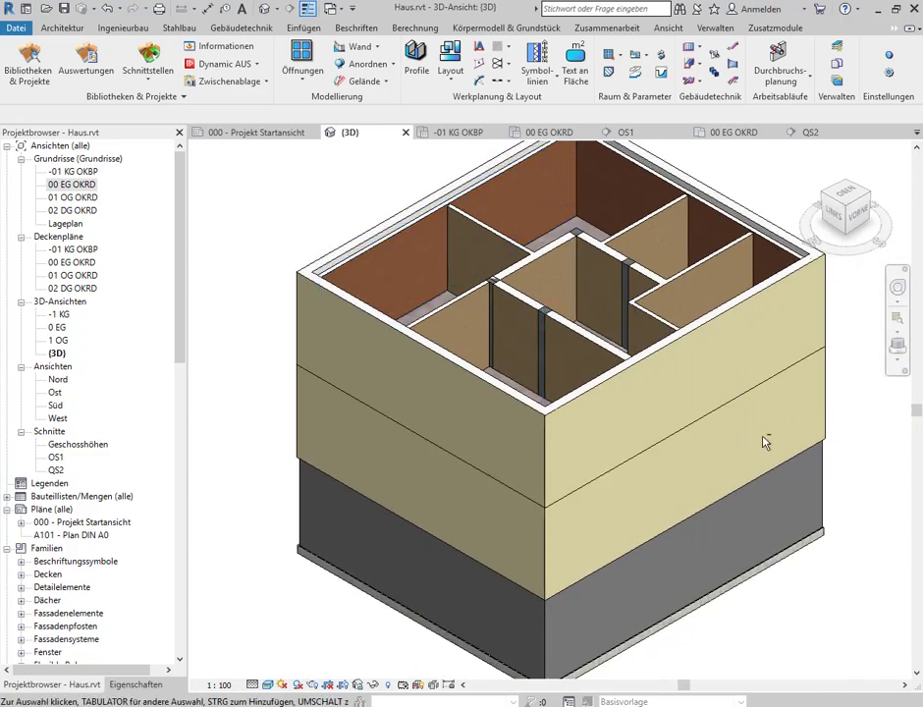
mouse_move(765, 442)
middle_mouse_down("shift")
mouse_move(624, 493)
mouse_move(810, 459)
middle_mouse_up("shift")
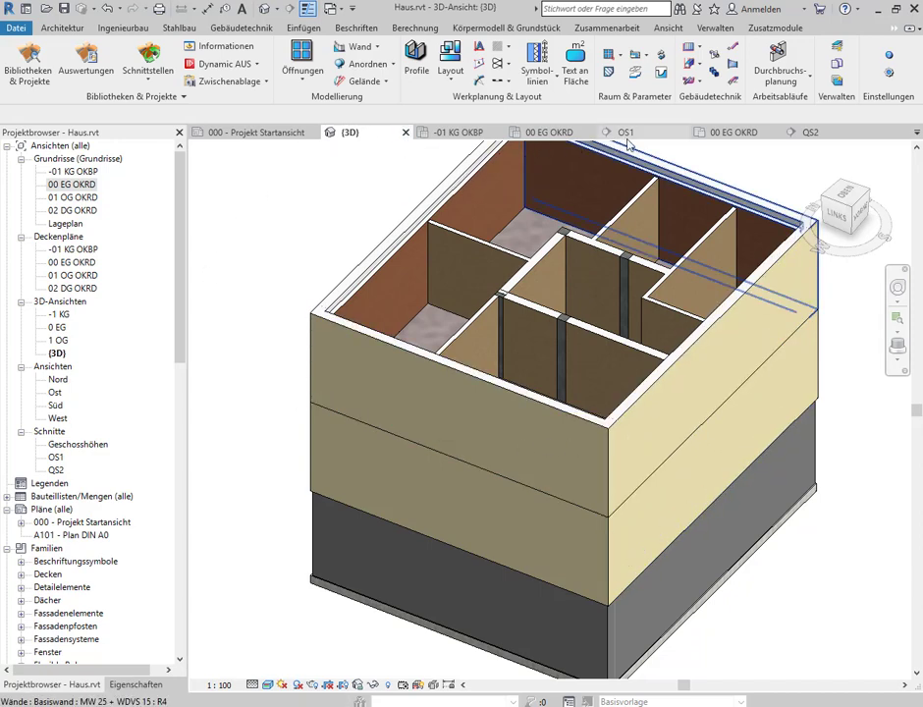
Switch to the 00 EG OKRD ceiling plan with the whole building framed in view.
left_click(549, 132)
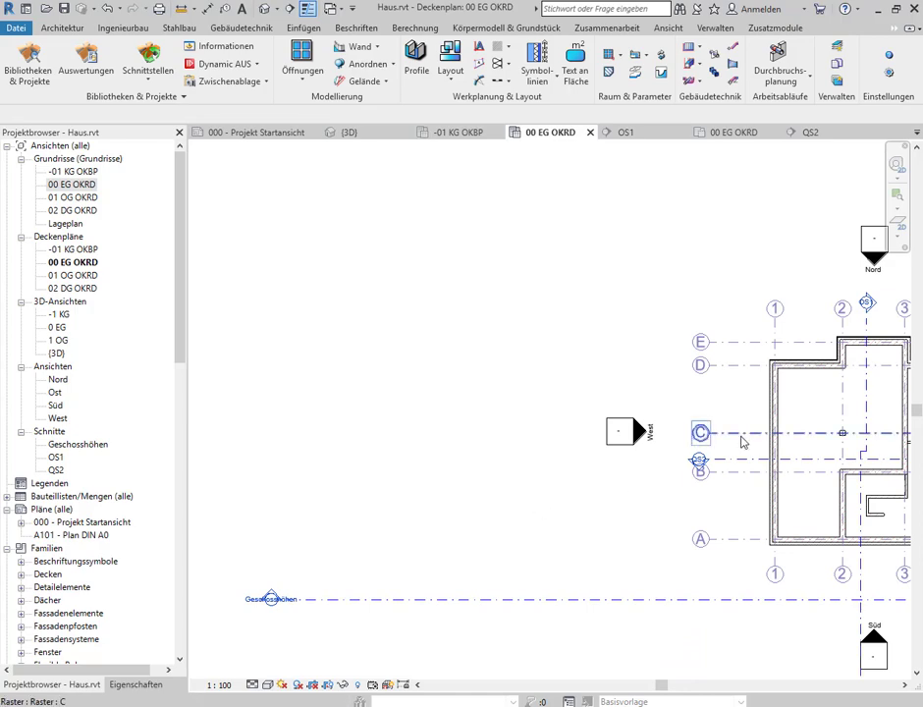
middle_click_drag(700, 432, 397, 438)
scroll(485, 480, "up", 3)
scroll(547, 351, "up", 2)
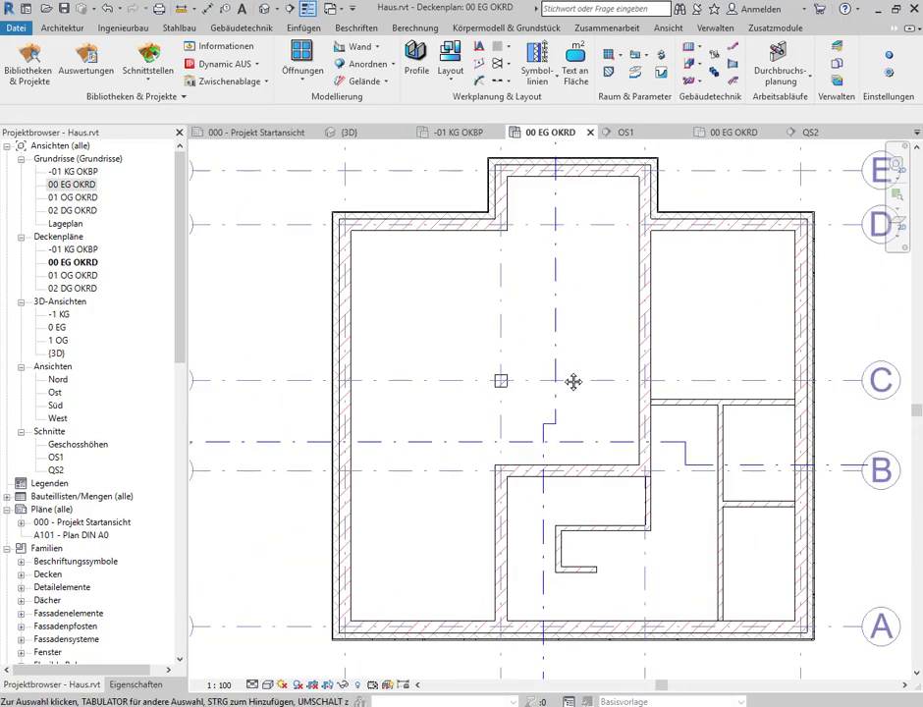
middle_click_drag(572, 381, 469, 350)
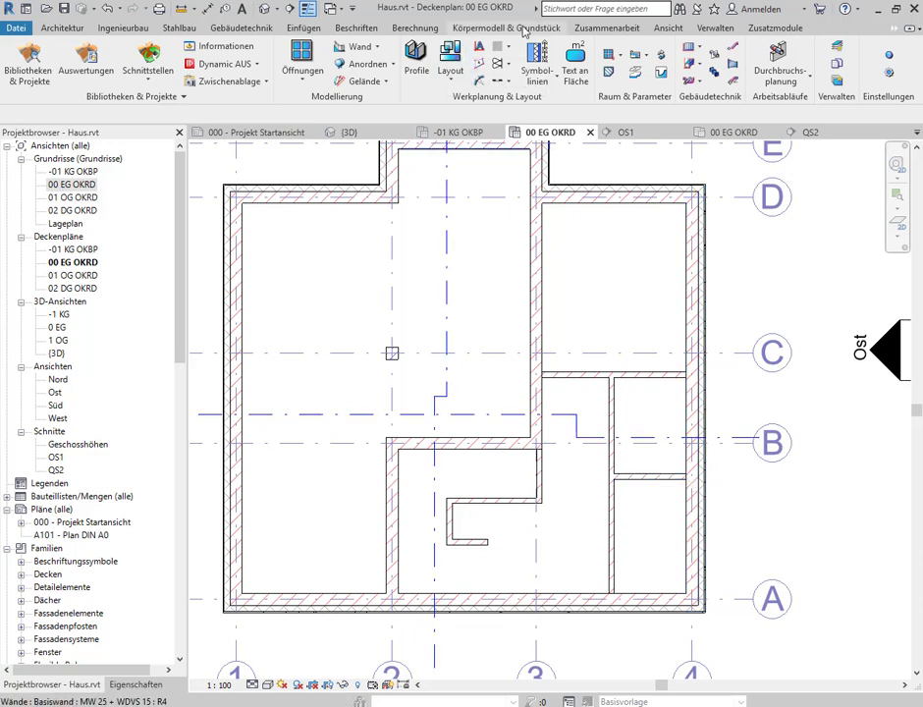
Check the Räume category in Visibility/Graphics without changes, then return to floor plan 00 EG OKRD.
left_click(667, 28)
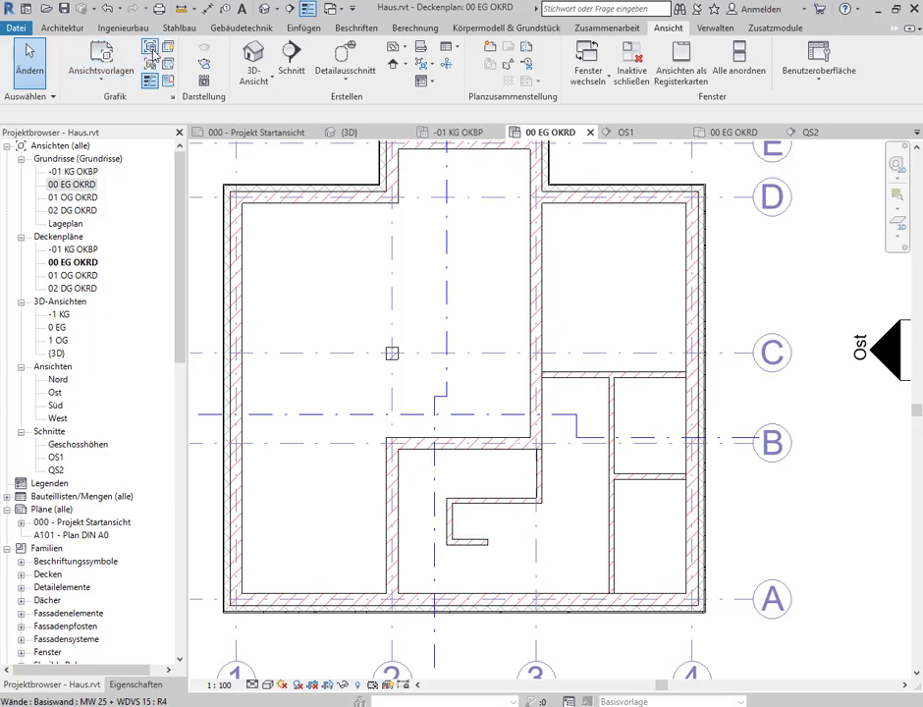
left_click(150, 48)
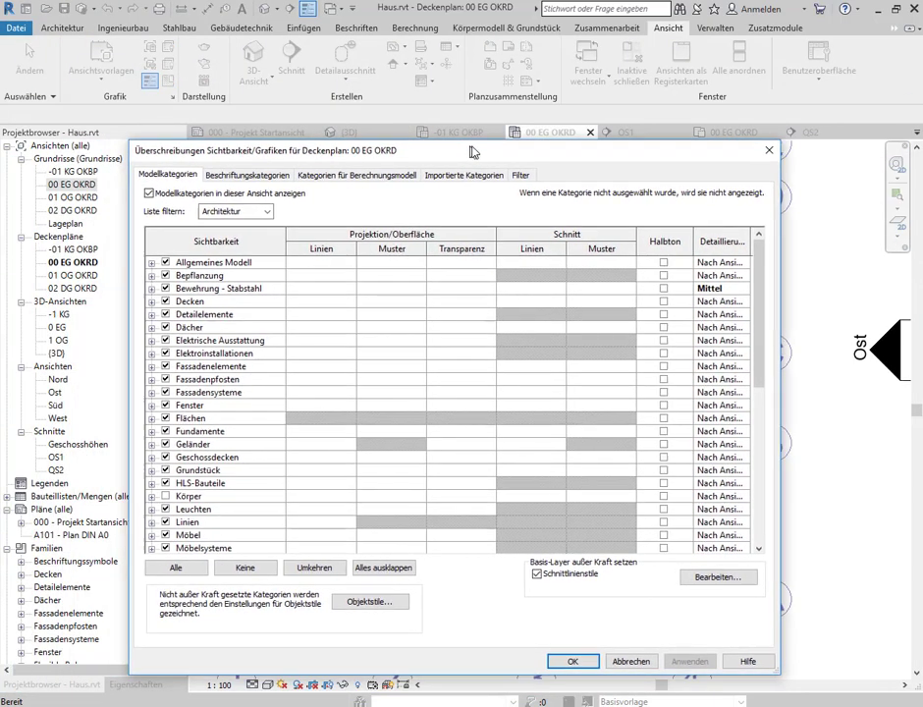
key("r")
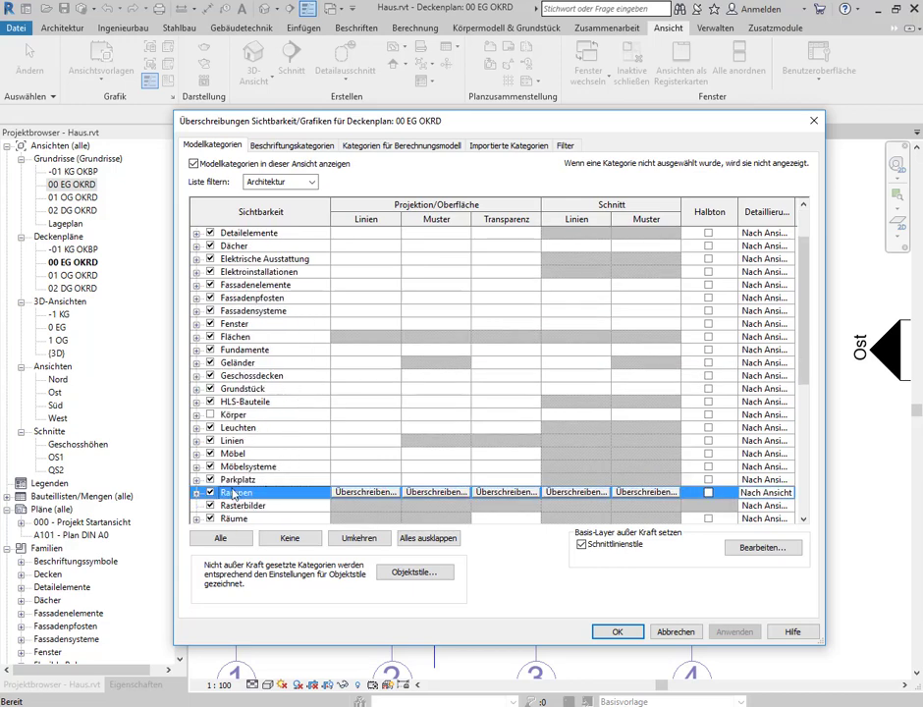
scroll(233, 493, "down", 1)
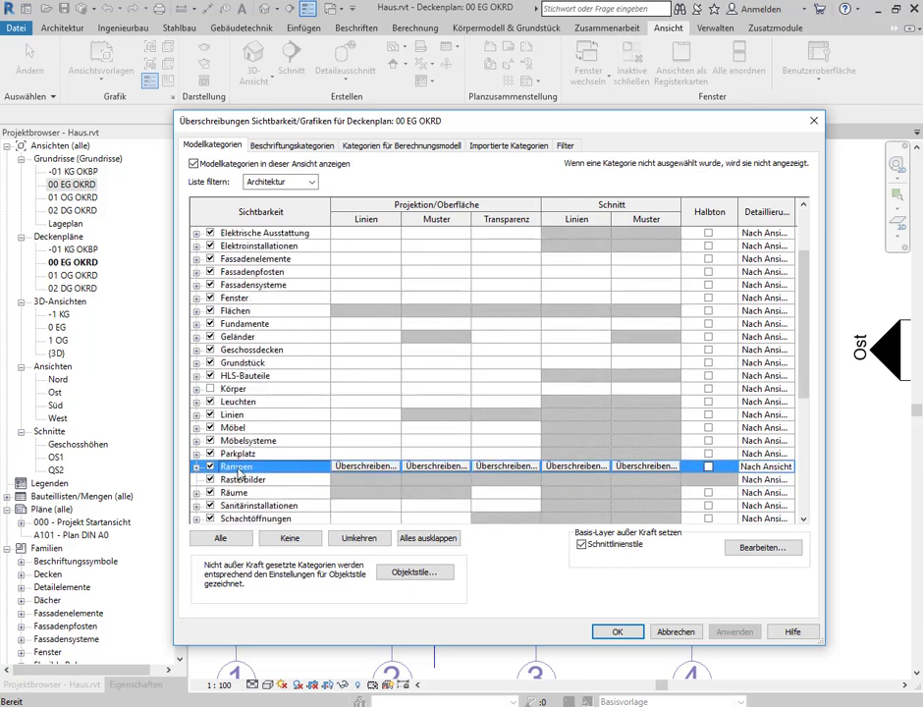
left_click(675, 631)
double_click(82, 187)
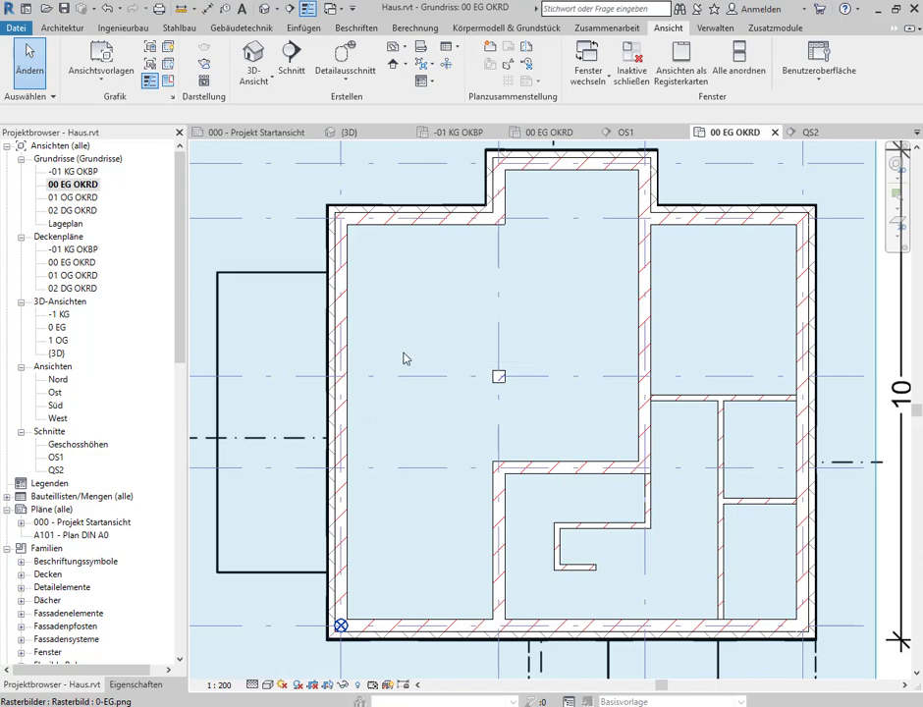
Set the 00 EG OKRD plan to Verdeckte Linie, revealing labels like Wohnen 32,34 m².
scroll(396, 340, "down", 2)
key("v")
key("v")
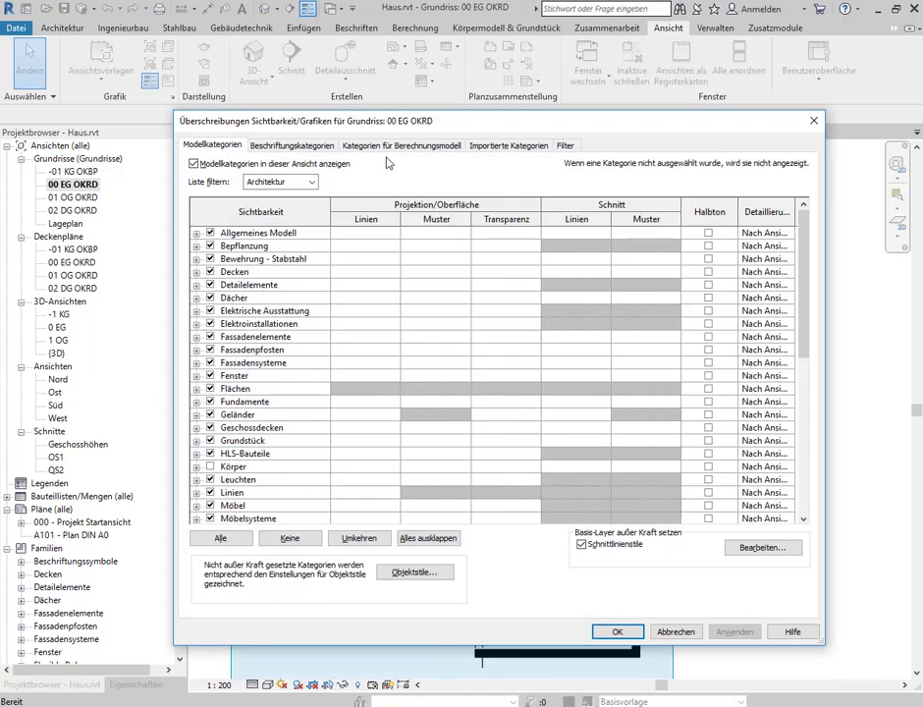
left_click(675, 631)
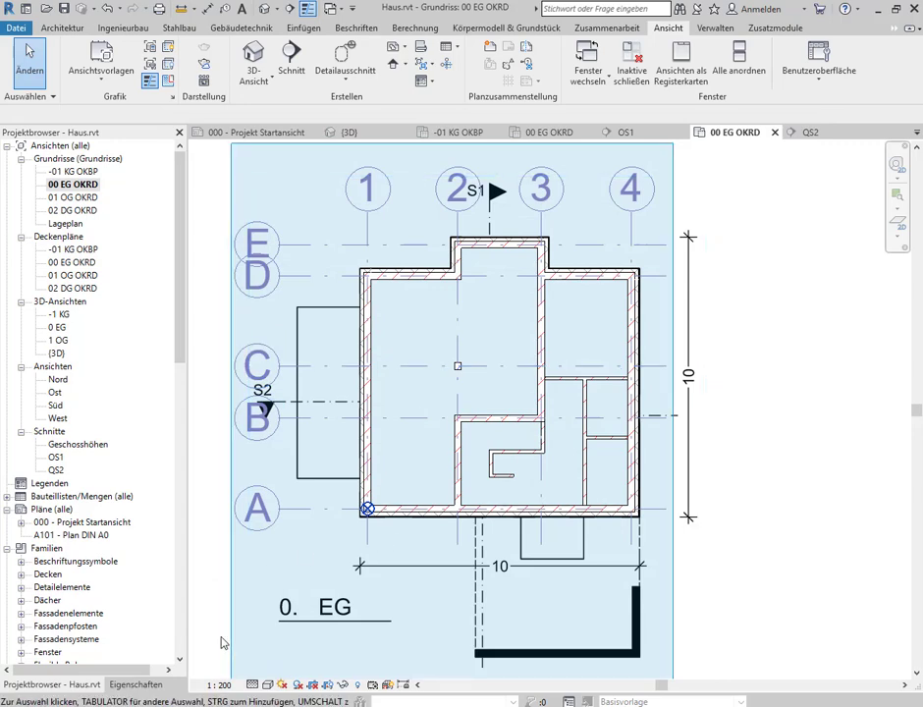
left_click(252, 684)
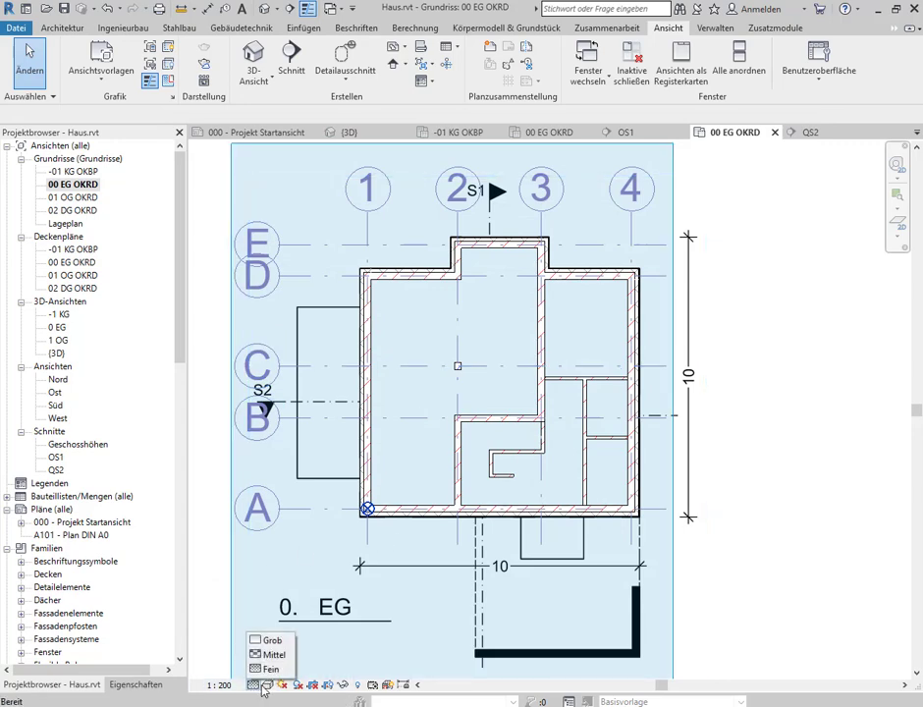
left_click(267, 684)
left_click(297, 610)
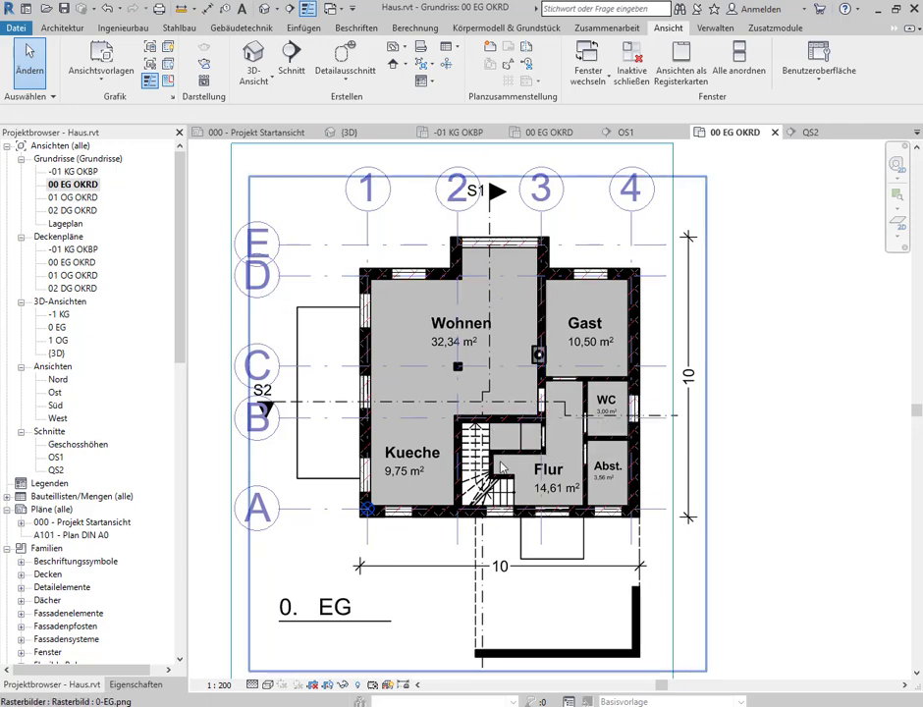
scroll(491, 353, "up", 2)
middle_click_drag(490, 354, 433, 350)
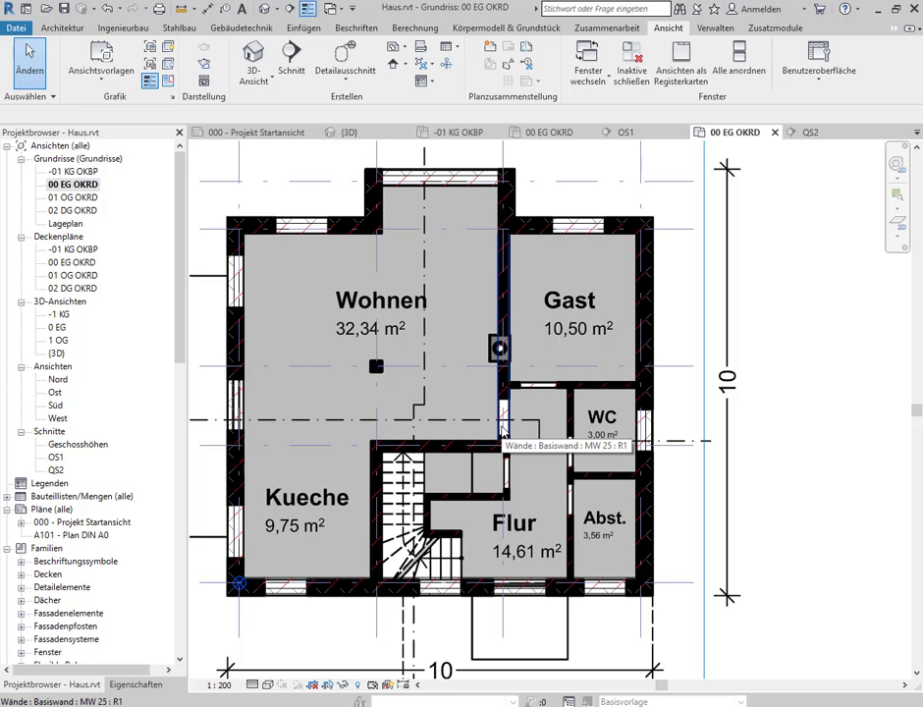
middle_click_drag(452, 405, 449, 412)
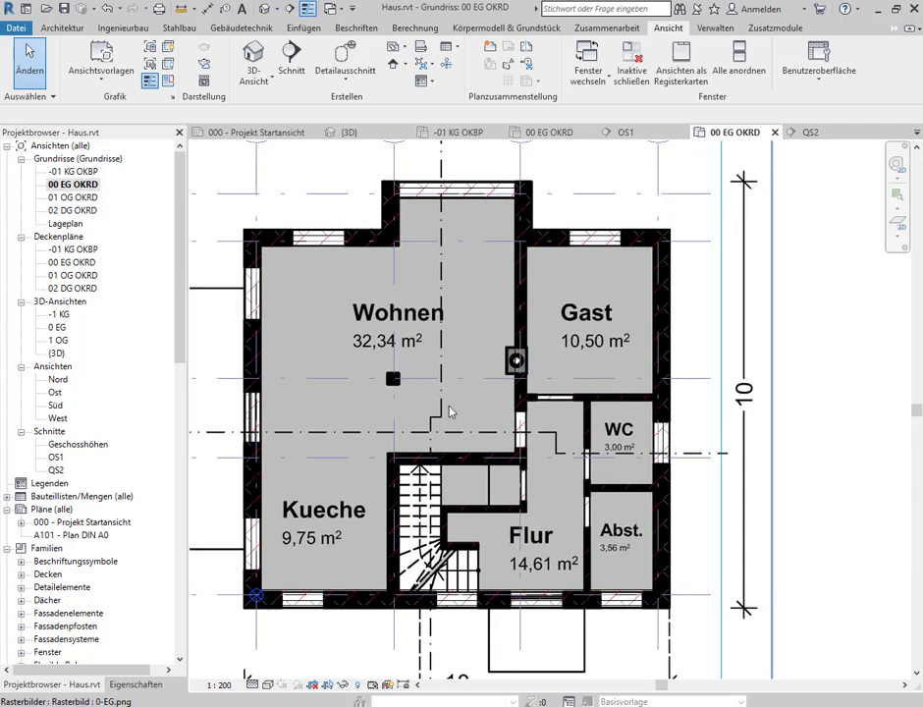
left_click(268, 685)
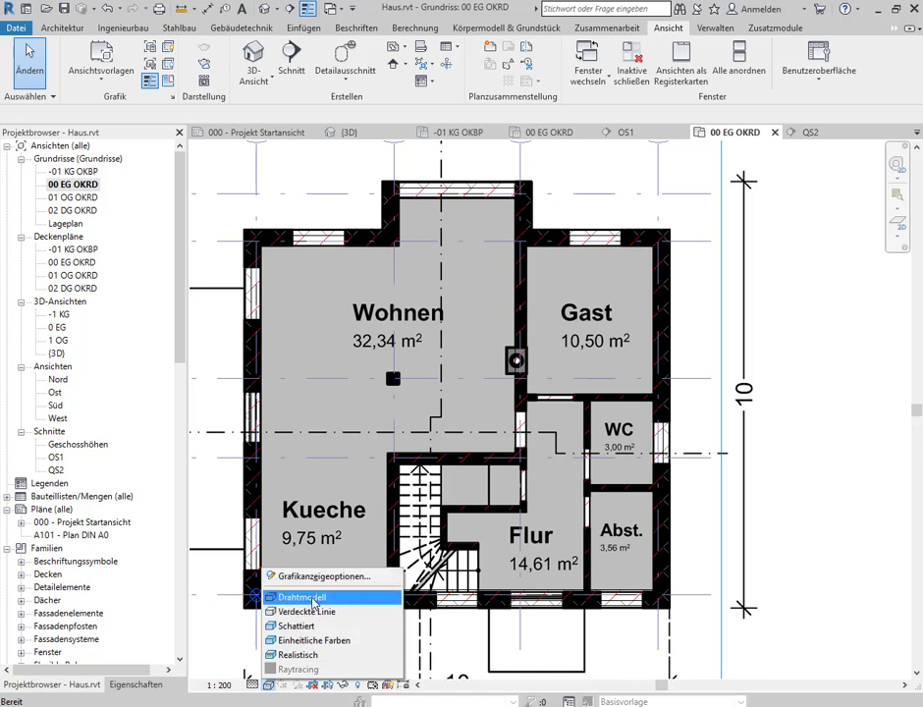
Set the plan's visual style to Drahtmodell and zoom to fit the whole building.
left_click(305, 635)
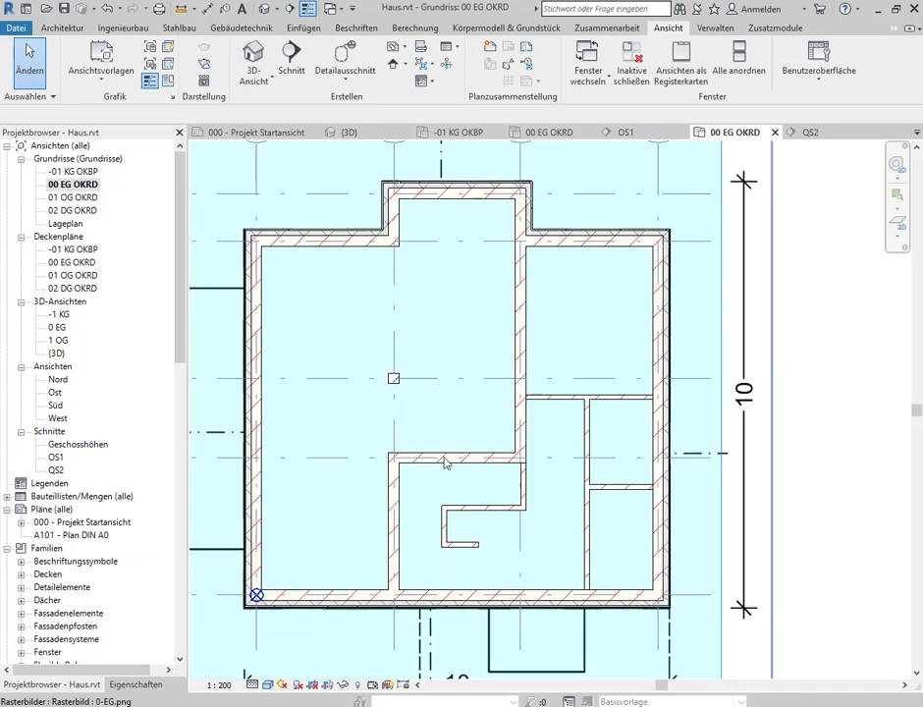
scroll(316, 255, "up", 2)
scroll(270, 255, "up", 2)
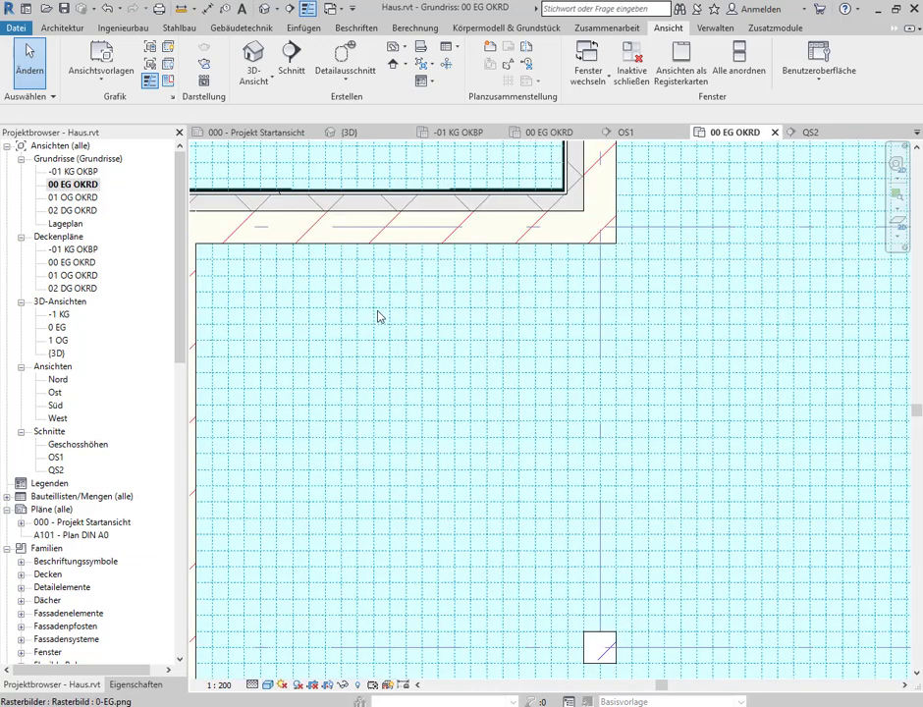
scroll(379, 315, "down", 2)
scroll(390, 334, "down", 3)
mouse_move(393, 352)
middle_mouse_down()
mouse_move(383, 256)
mouse_move(358, 289)
mouse_move(373, 306)
middle_mouse_up()
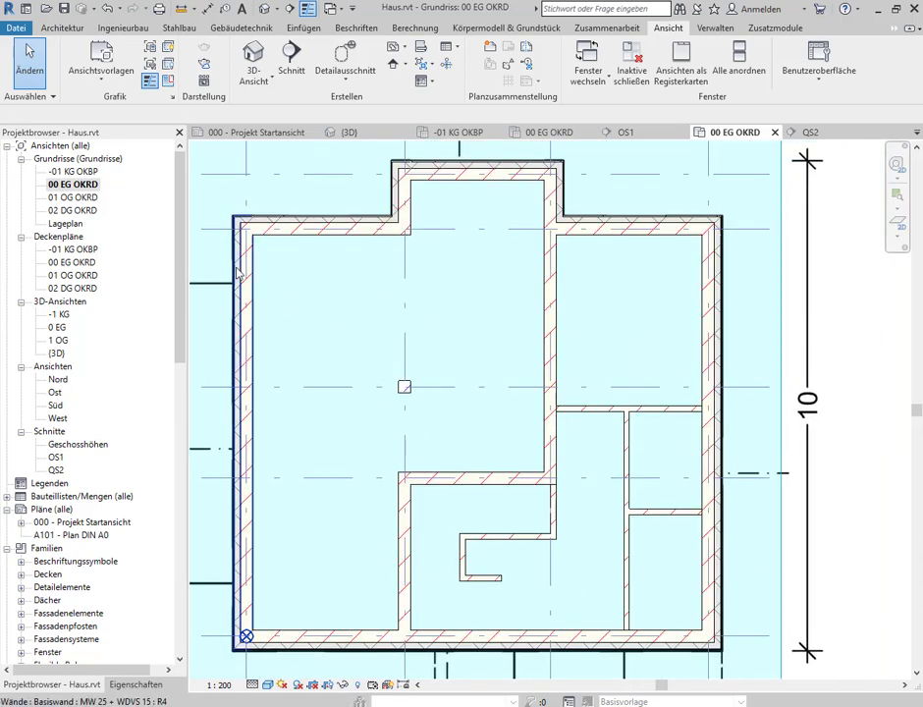
left_click(63, 29)
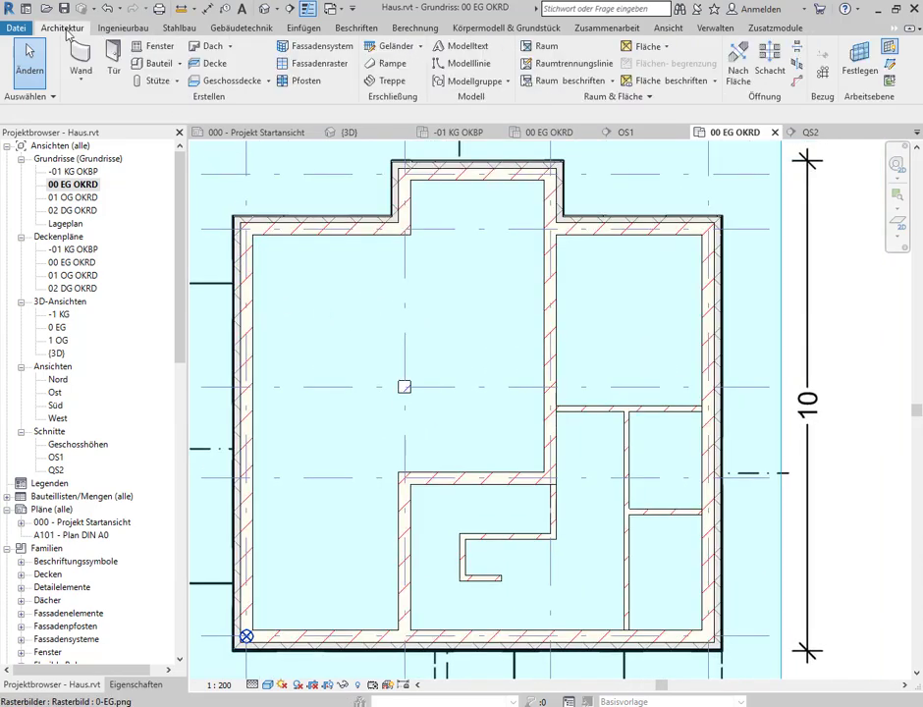
Place tagged room 01 (10.53 m², 13.02 m perimeter) in the upper-right space.
left_click(544, 50)
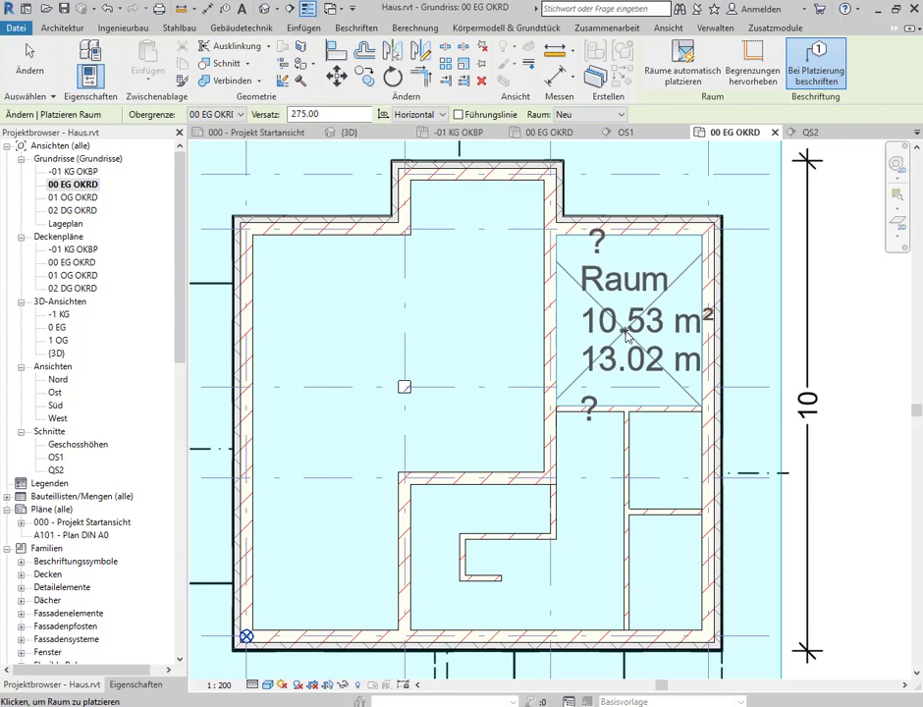
left_click(635, 349)
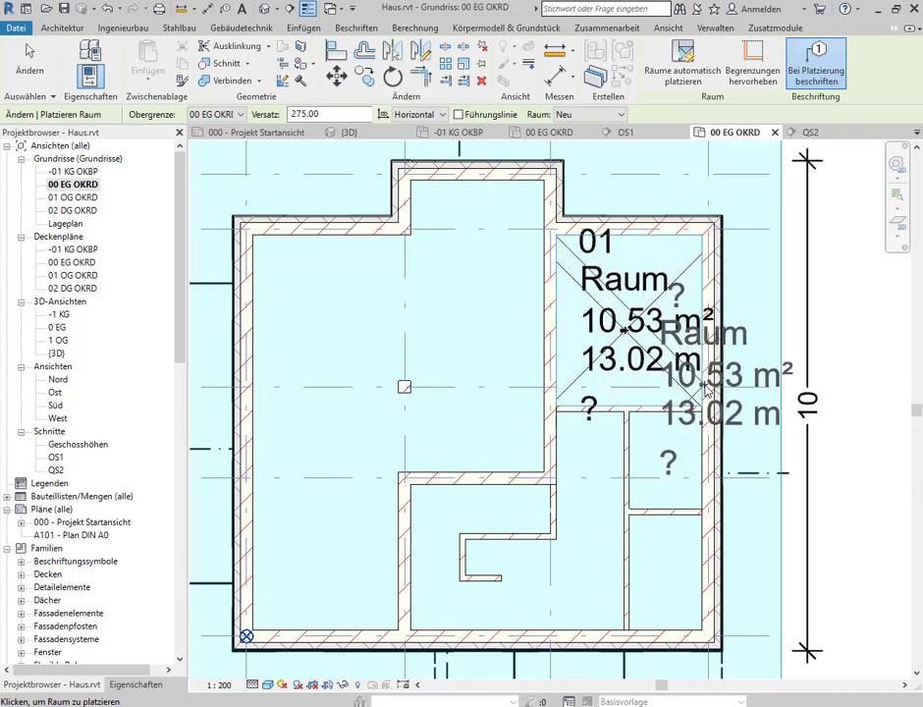
key("Escape")
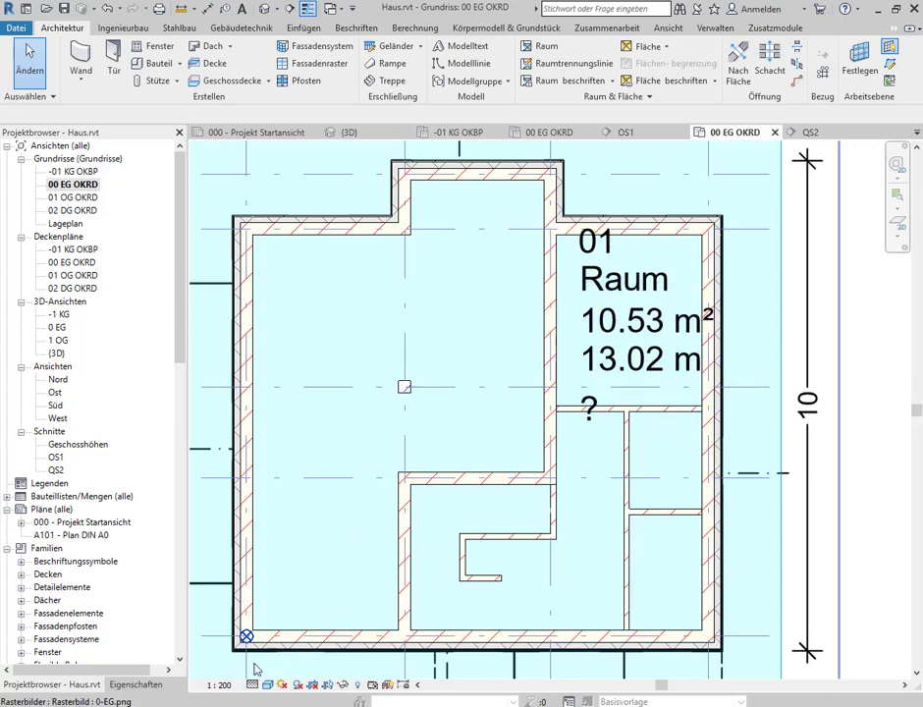
Set the plan scale to 1:50 and inspect two walls' Raumbegrenzung property.
left_click(229, 685)
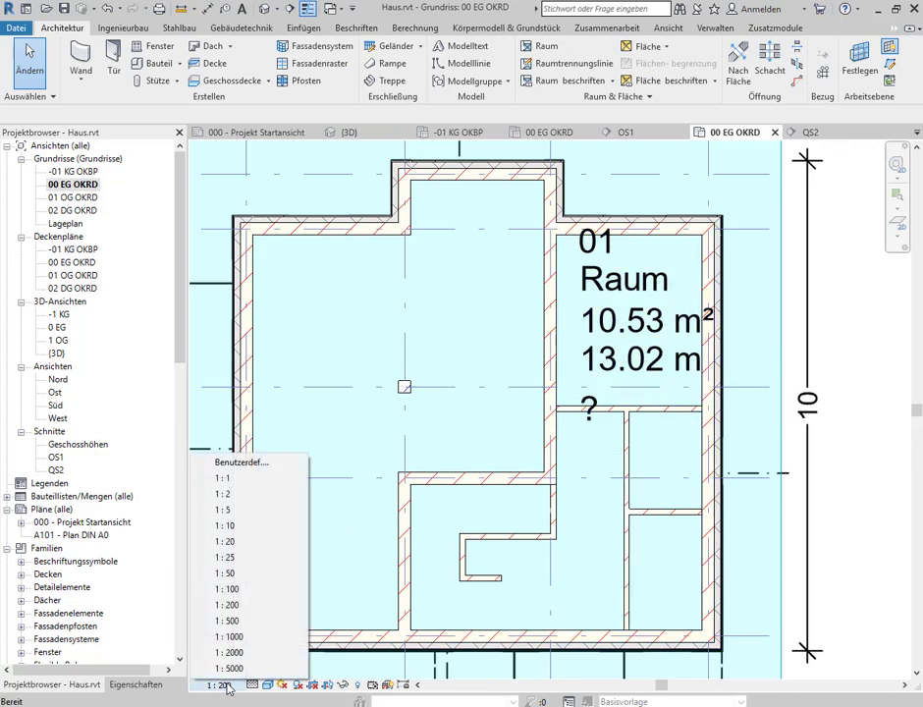
left_click(246, 575)
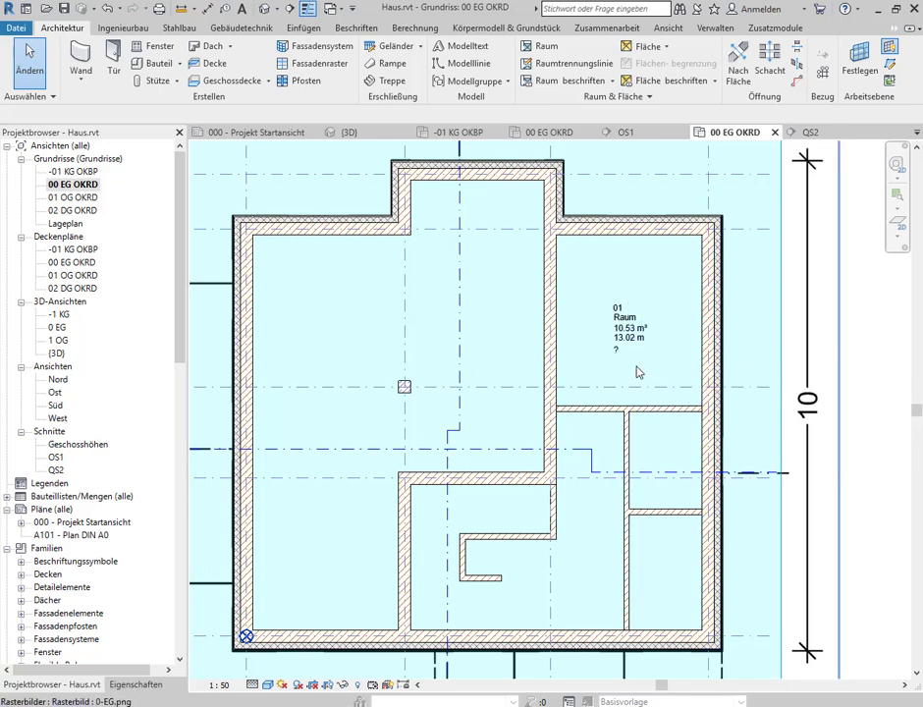
left_click(705, 397)
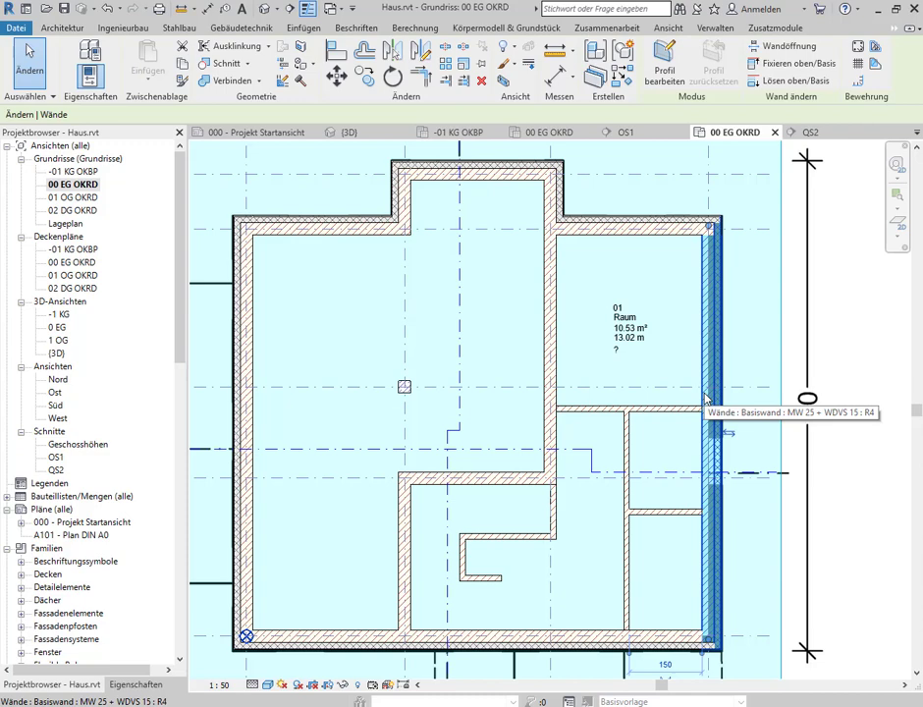
left_click(138, 684)
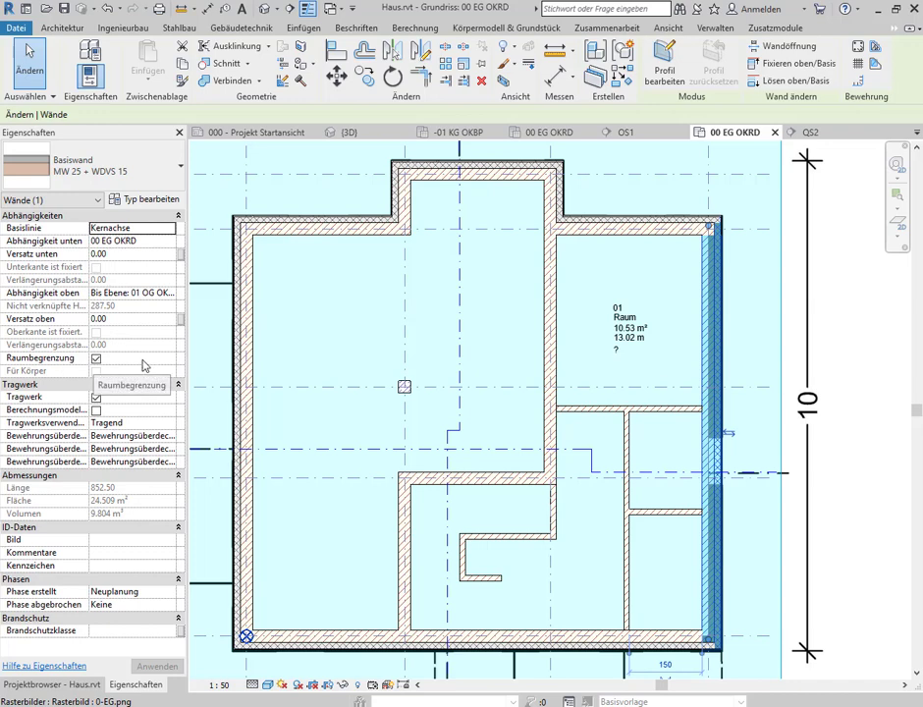
left_click(587, 411)
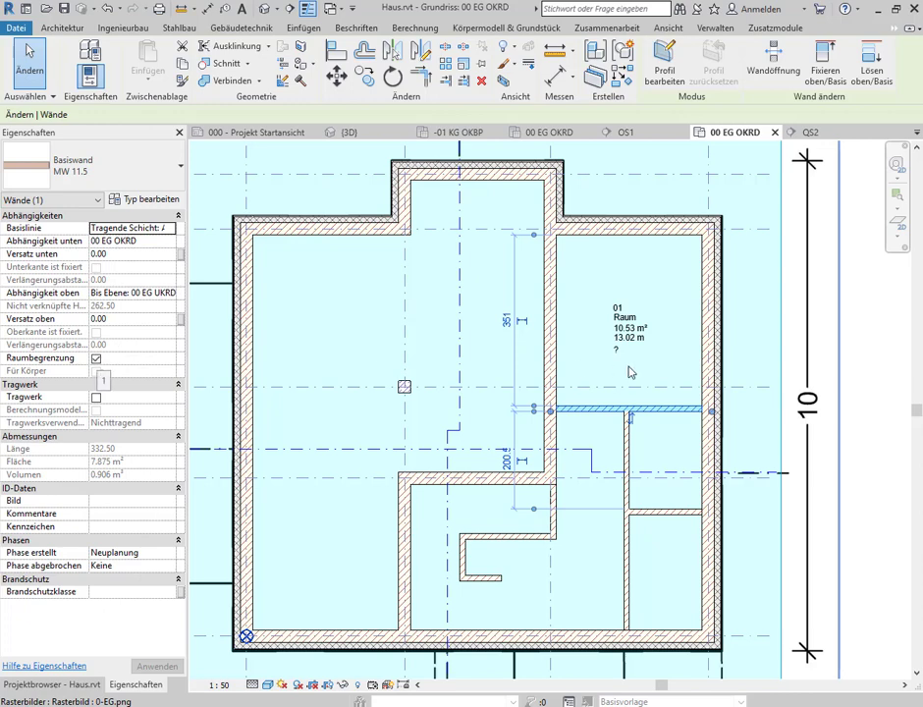
key("Escape")
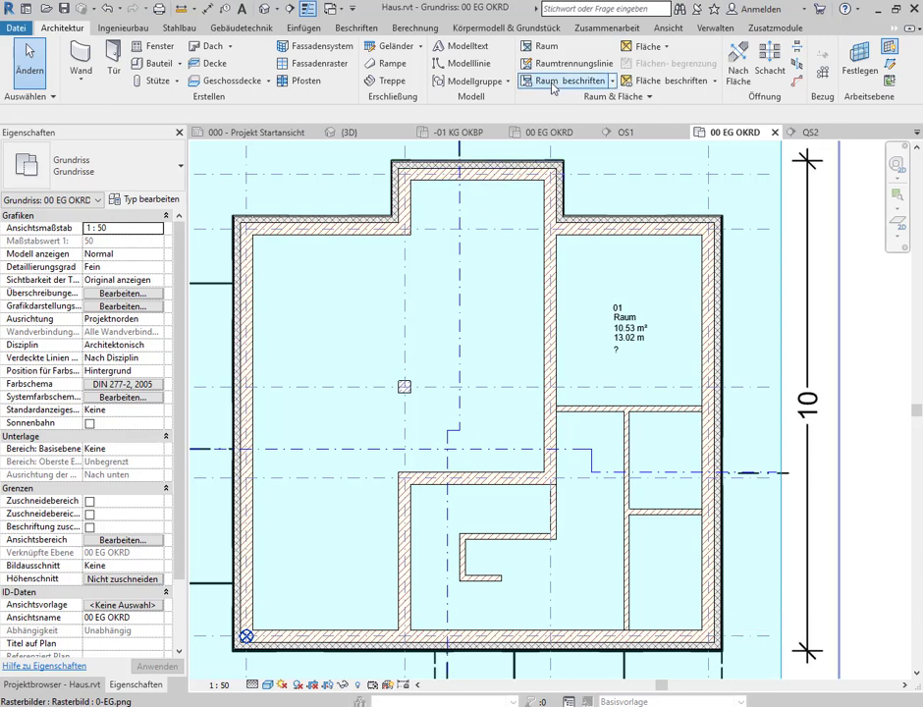
Place tagged rooms 02 (3.01 m²), 03 (3.57 m²), 04 (42.03 m²) and 05 (14.70 m²).
left_click(542, 47)
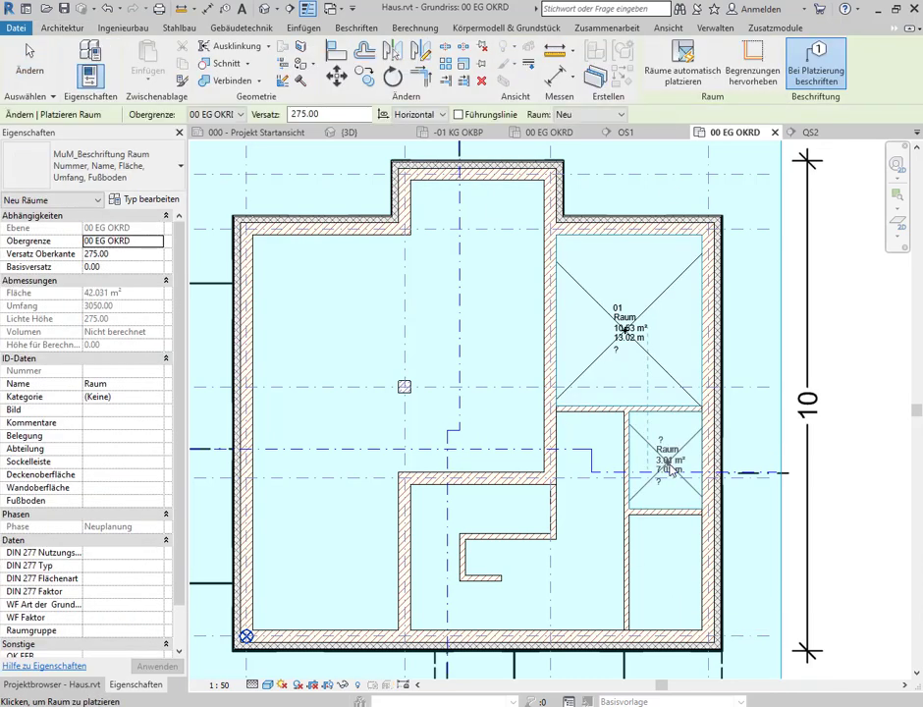
left_click(668, 589)
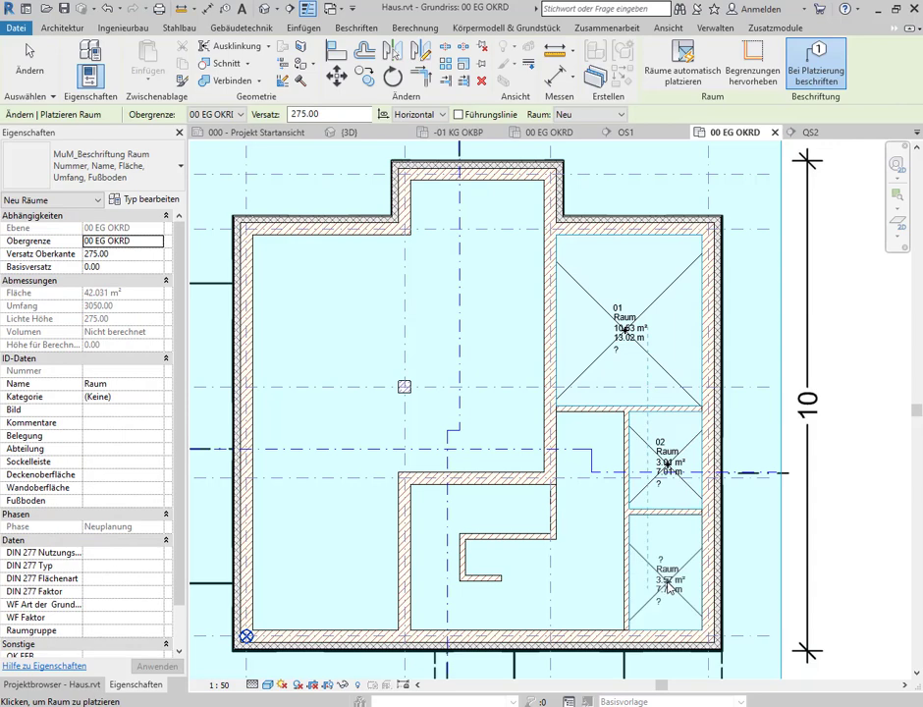
left_click(639, 527)
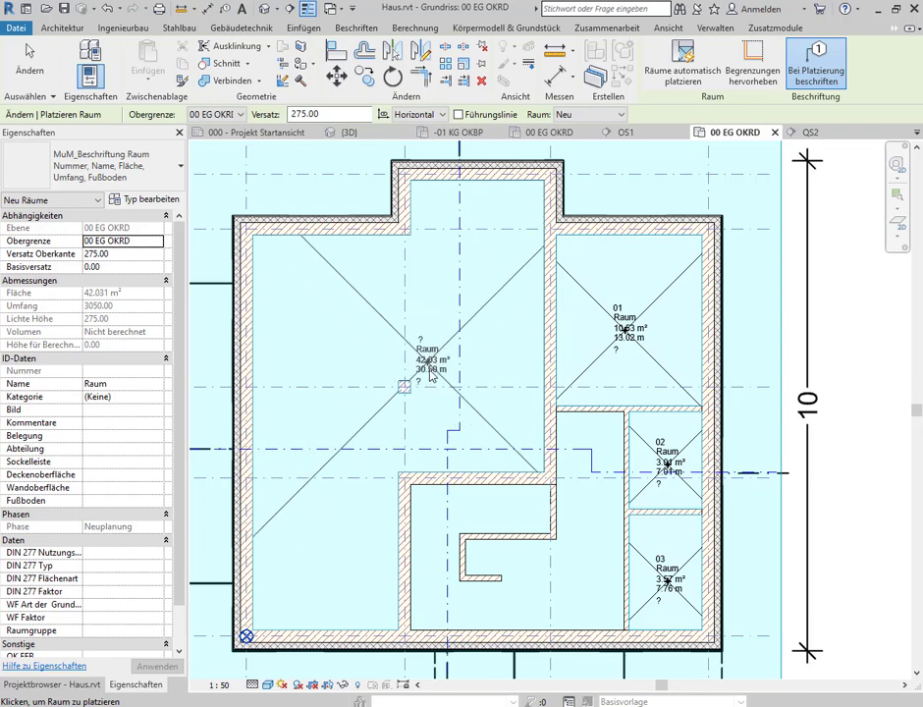
left_click(395, 334)
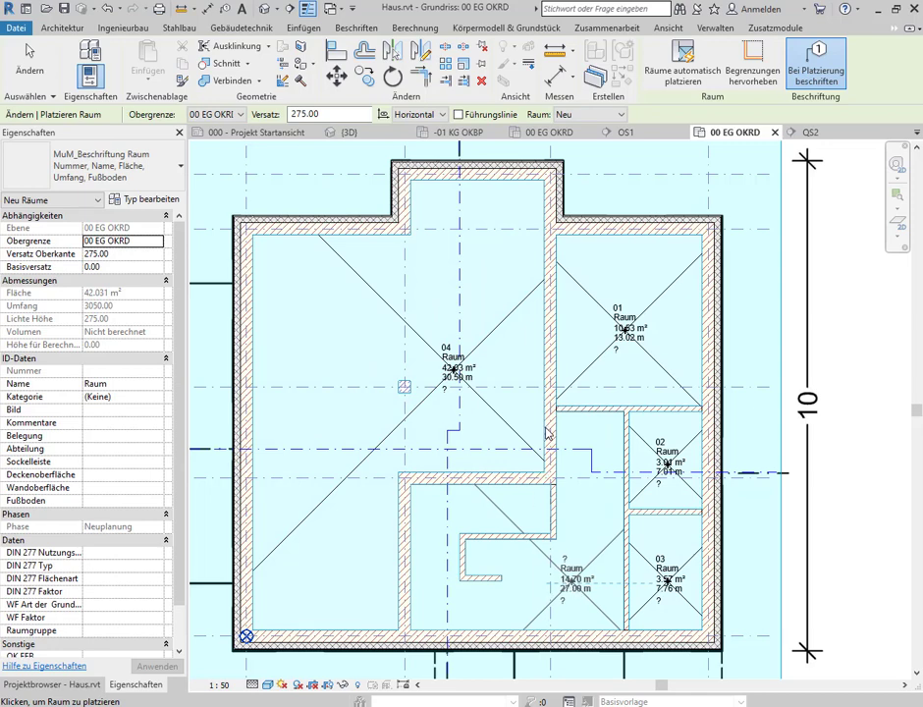
key("Escape")
key("Escape")
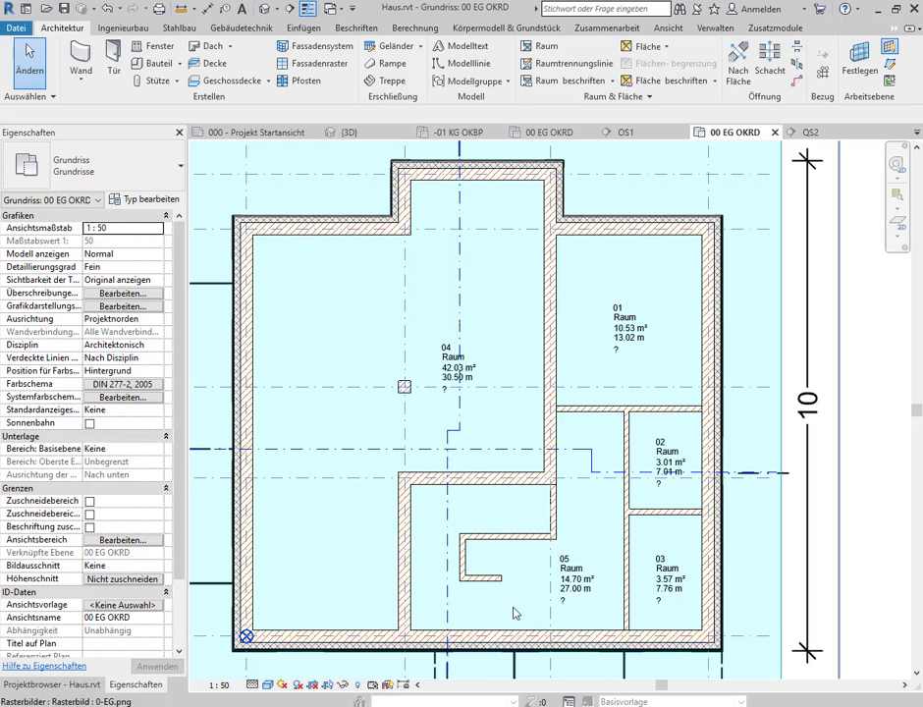
Draw a room separation line from the interior wall end to the left wall, shrinking room 04 to 32.28 m².
scroll(513, 613, "up", 1)
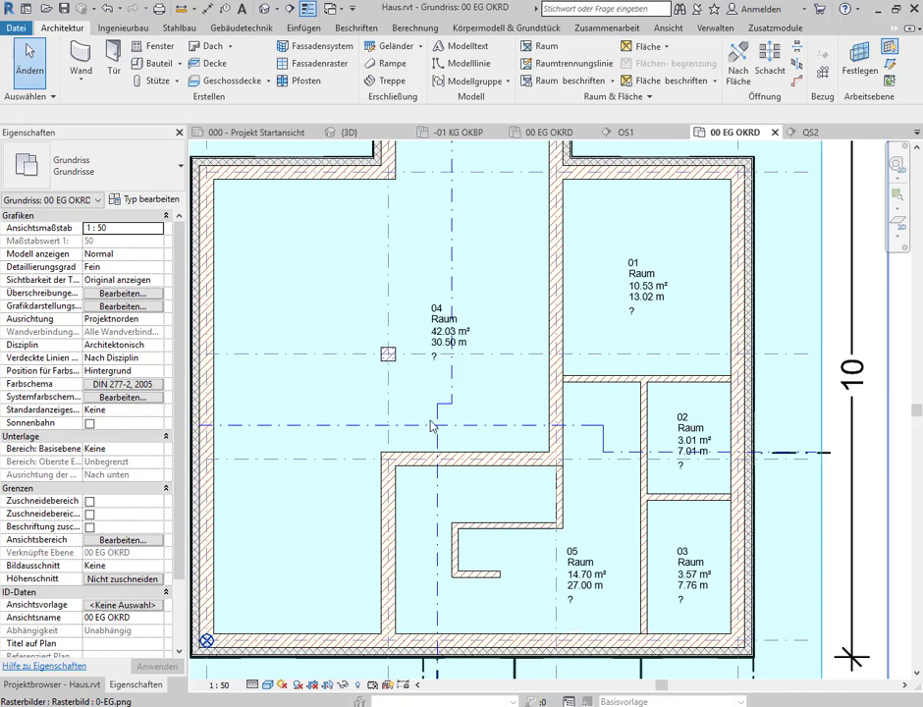
scroll(483, 388, "down", 1)
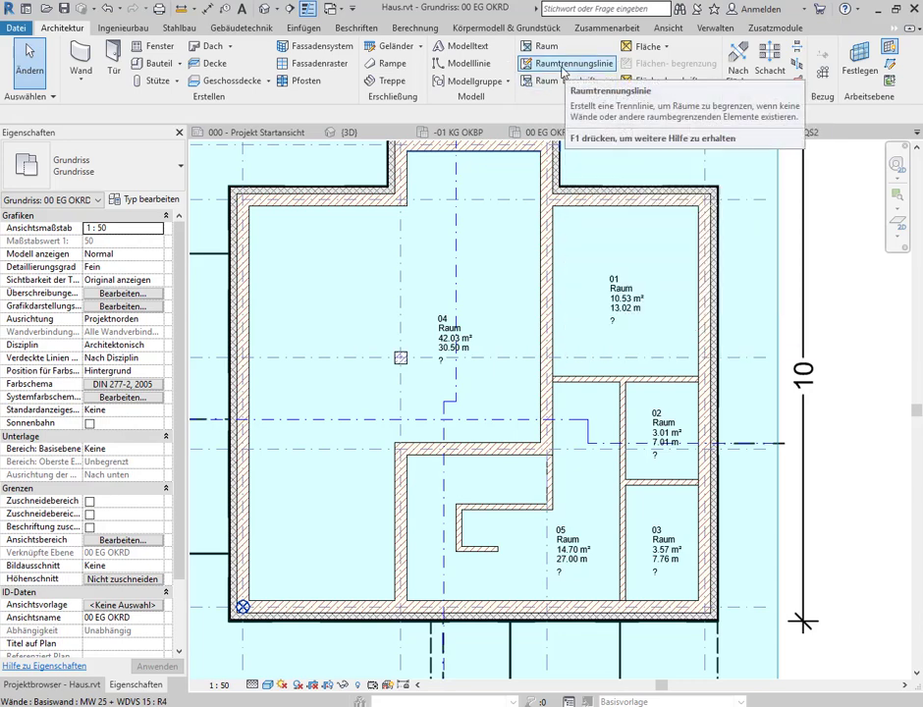
mouse_move(573, 63)
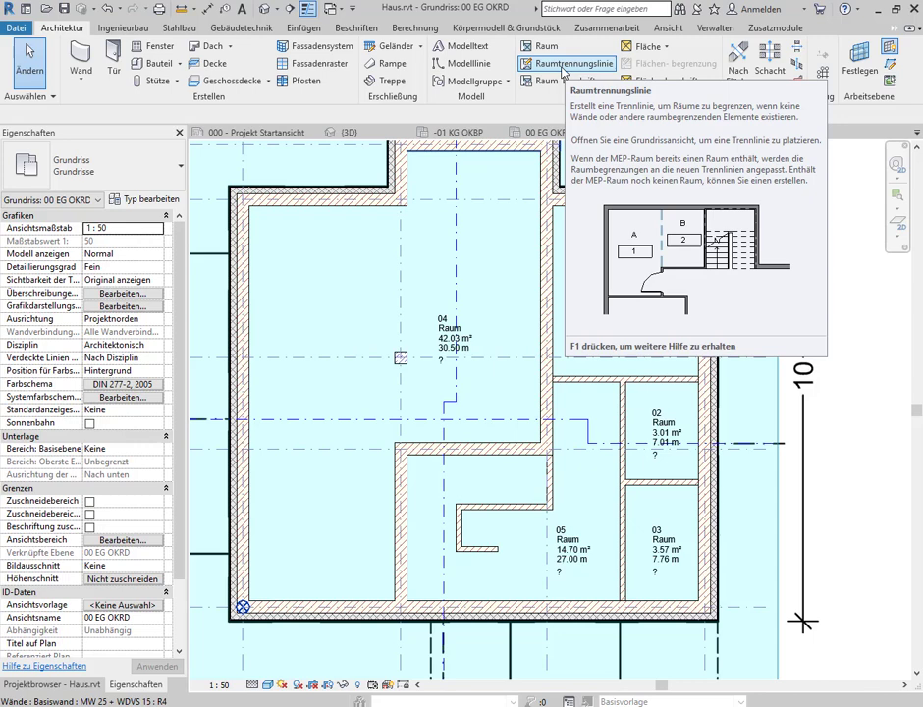
left_click(564, 69)
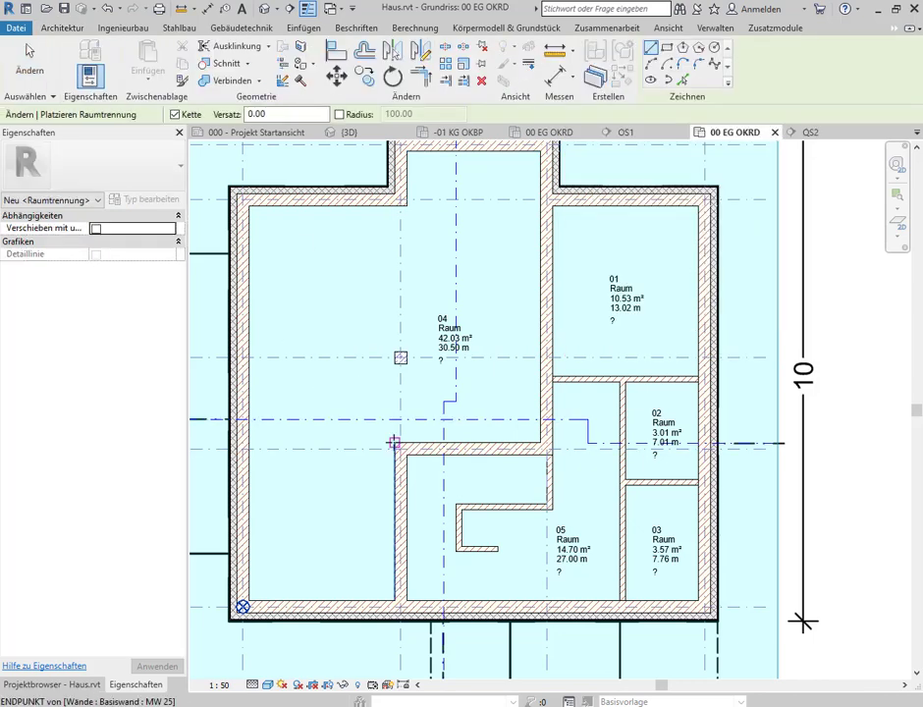
left_click(394, 441)
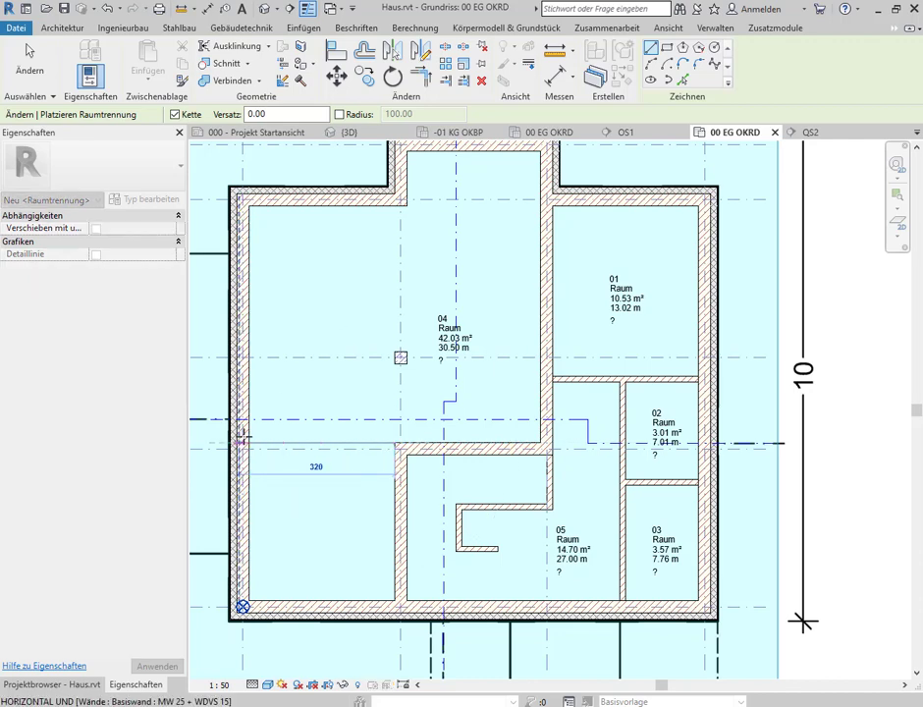
scroll(249, 442, "up", 2)
scroll(250, 428, "up", 2)
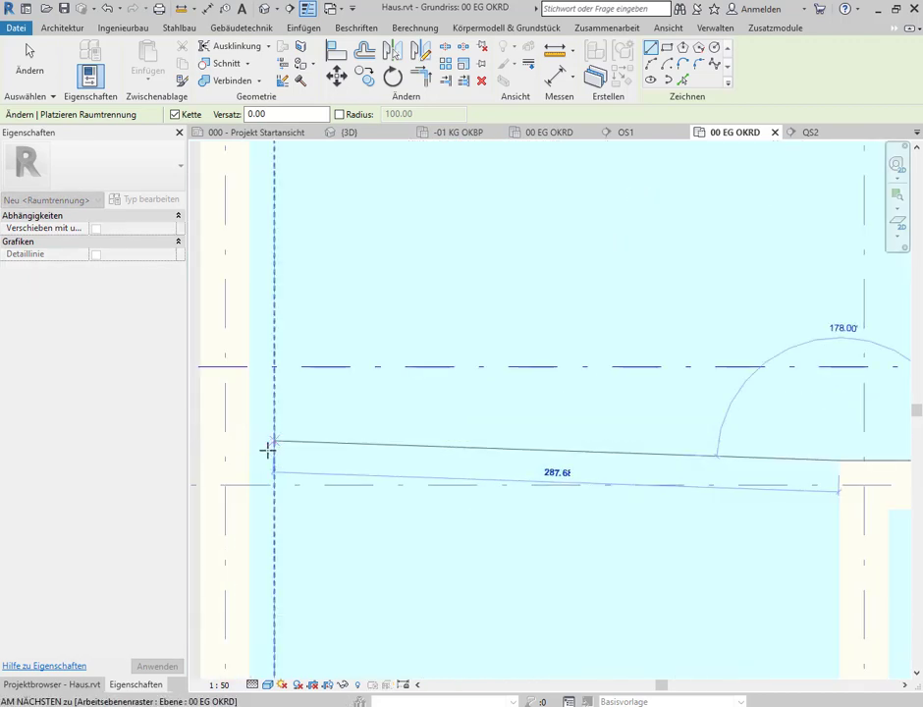
scroll(265, 447, "up", 2)
left_click(243, 392)
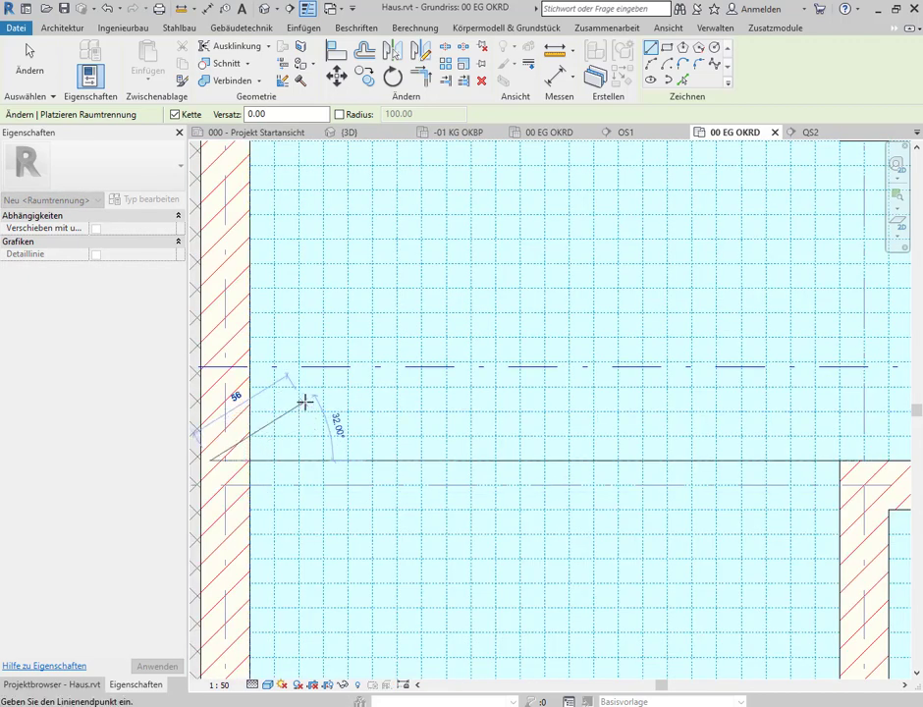
scroll(305, 402, "down", 3)
key("Escape")
key("Escape")
scroll(330, 391, "down", 3)
key("Escape")
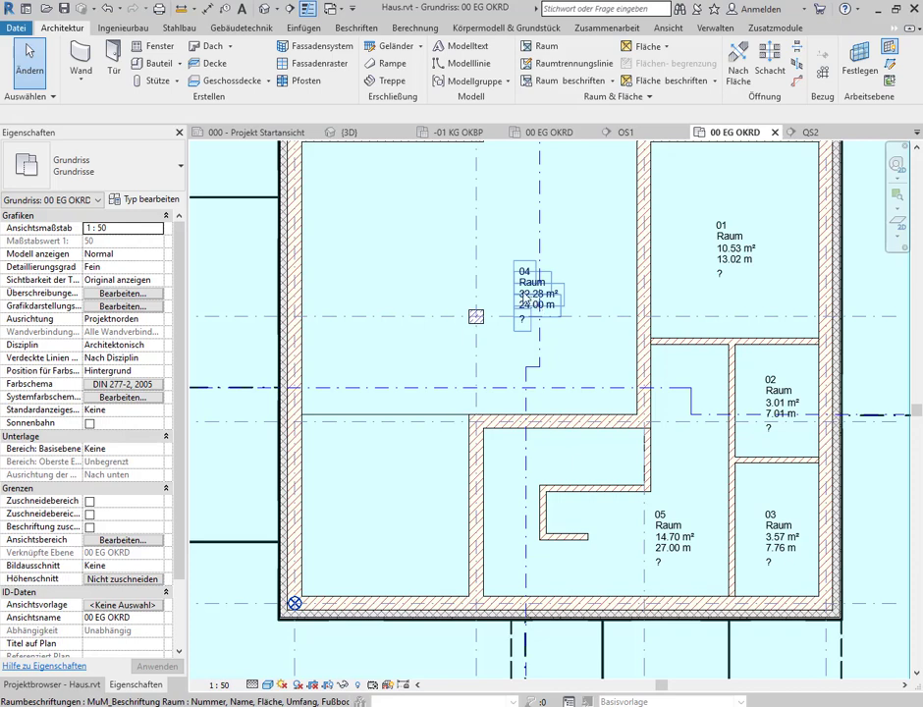
left_click(534, 294)
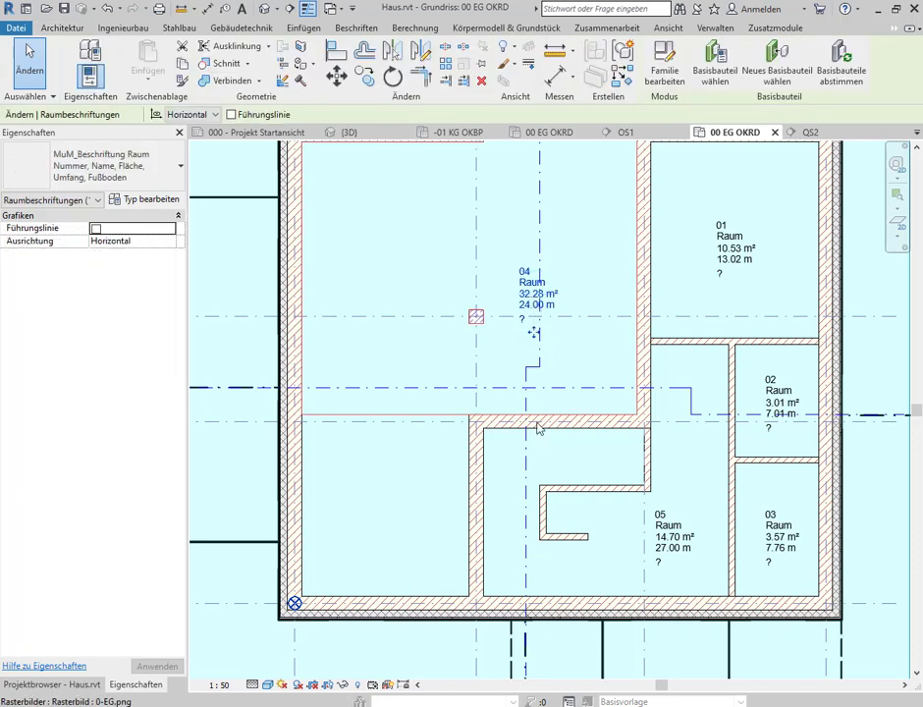
left_click_drag(495, 348, 439, 360)
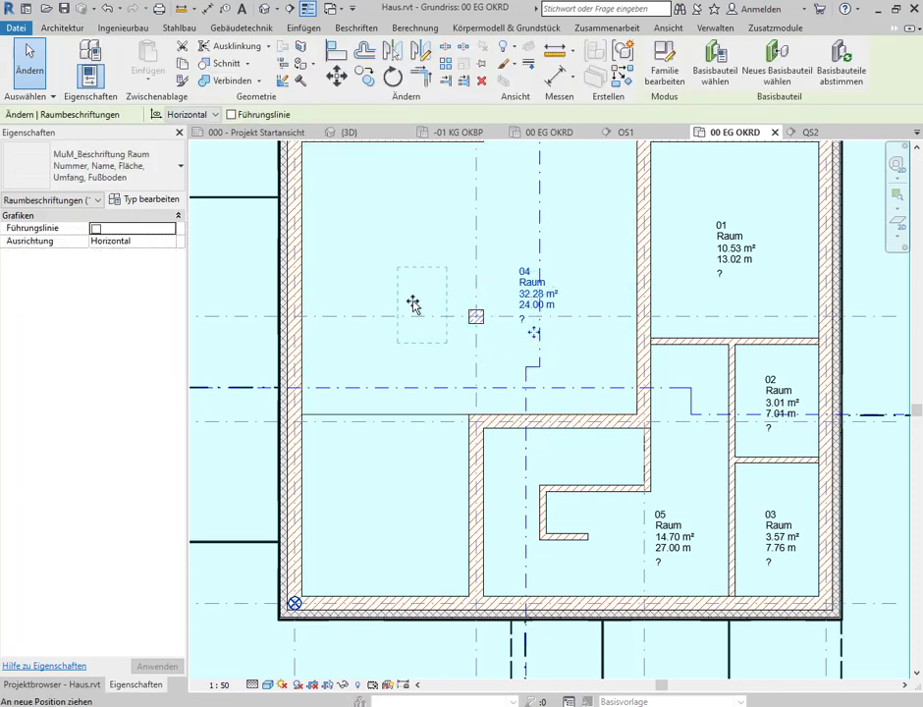
left_click_drag(410, 289, 412, 288)
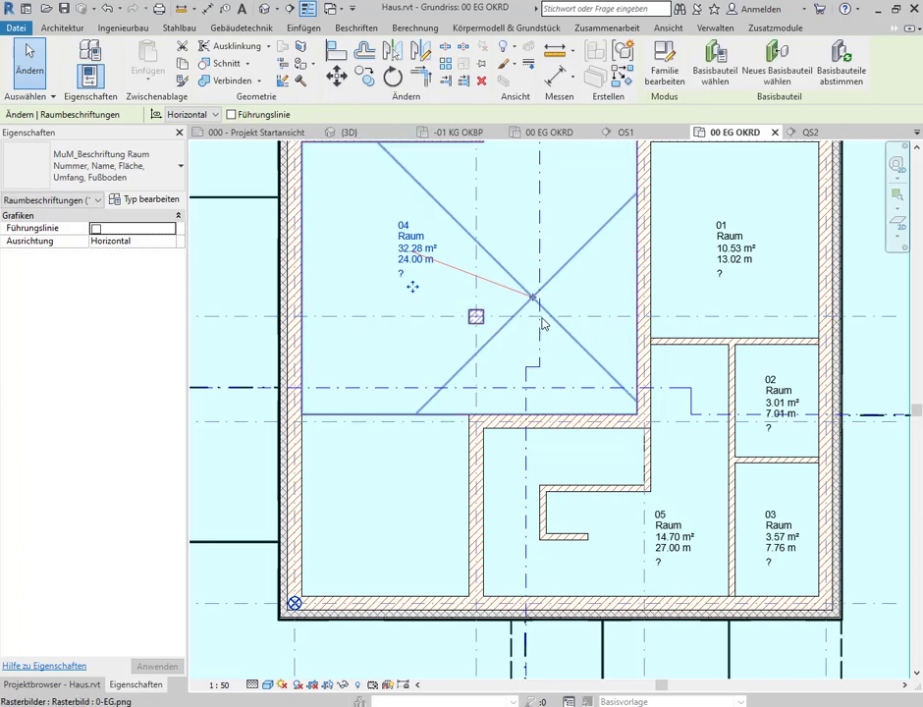
left_click(108, 10)
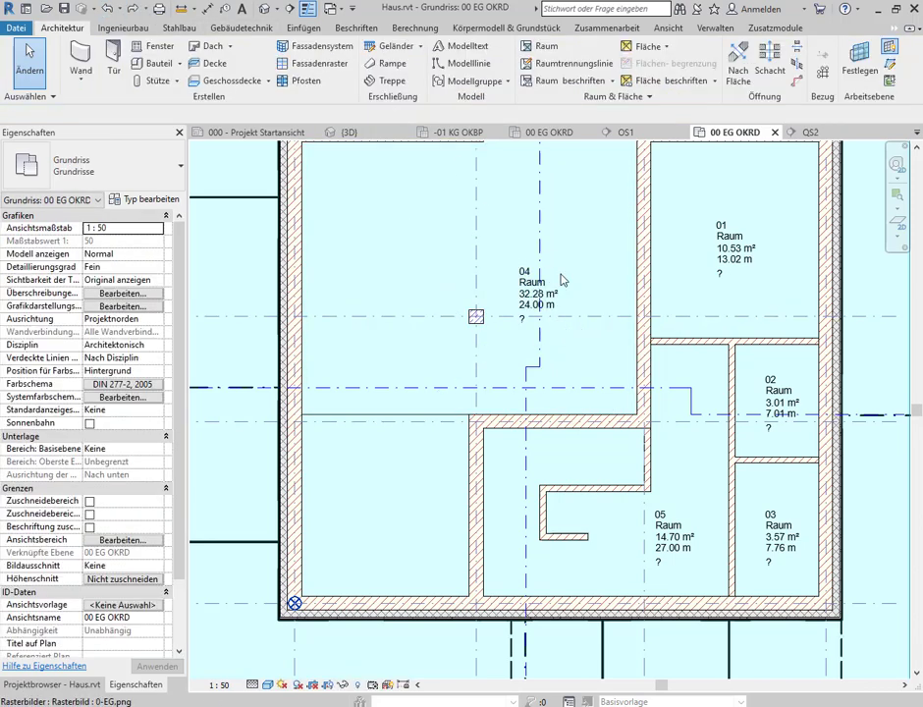
left_click(581, 352)
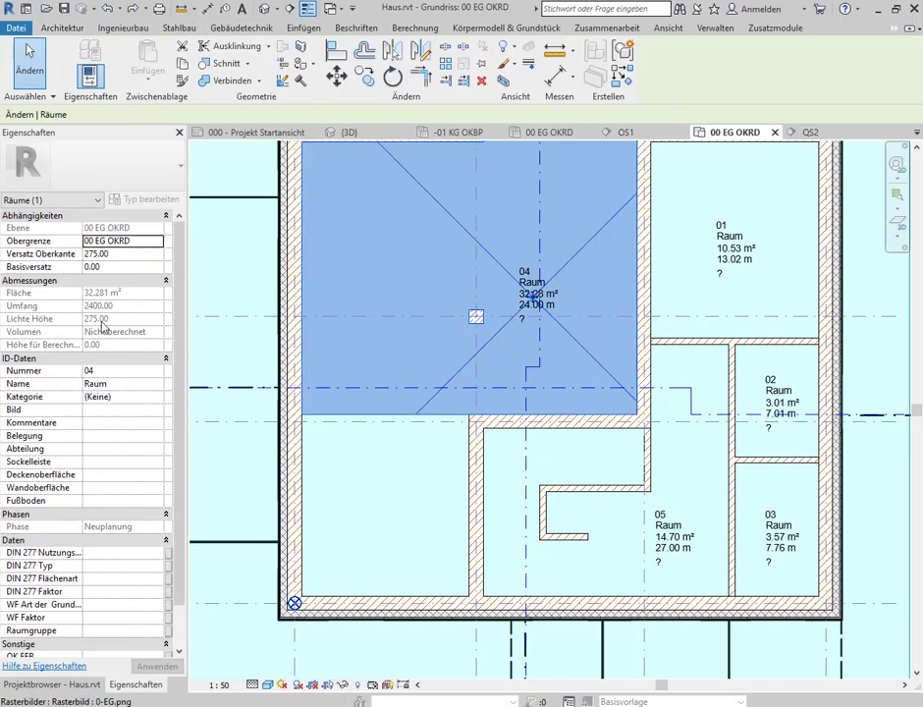
key("Escape")
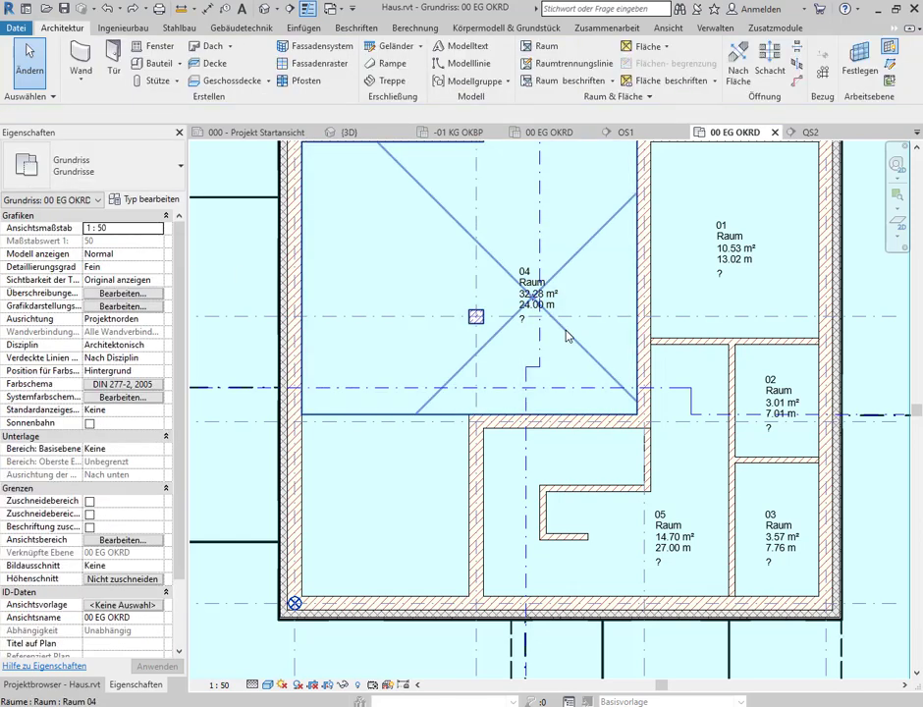
scroll(567, 337, "down", 3)
middle_click_drag(557, 354, 485, 353)
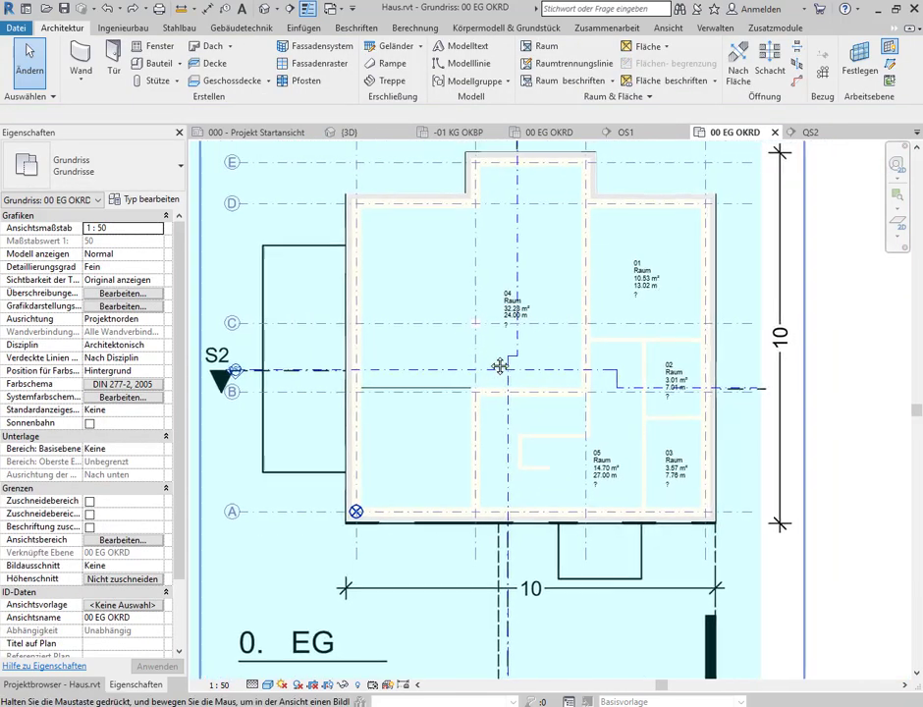
scroll(471, 352, "up", 3)
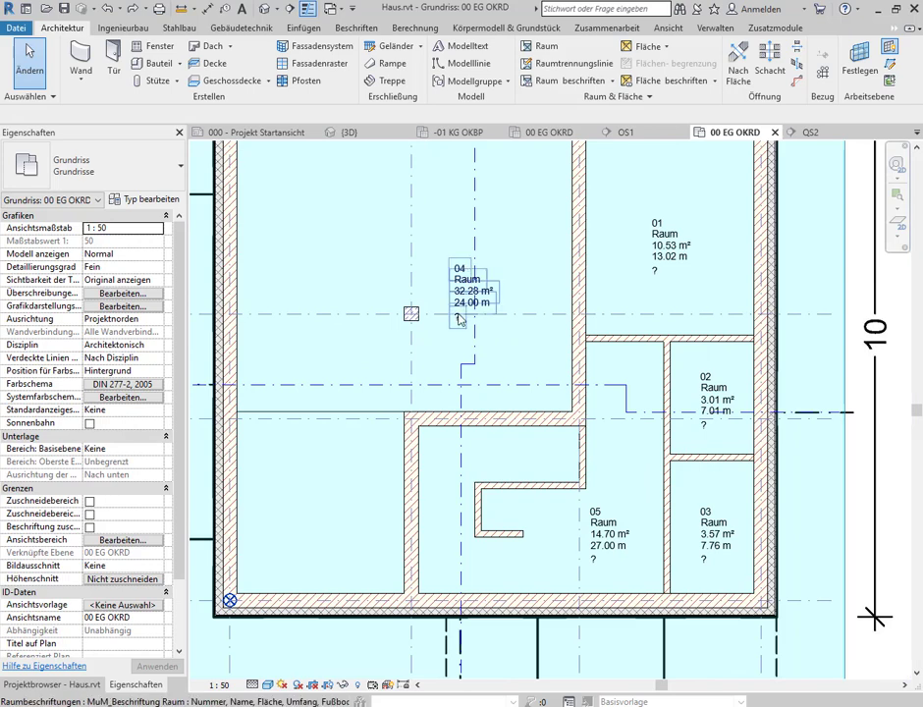
middle_click_drag(469, 410, 622, 329)
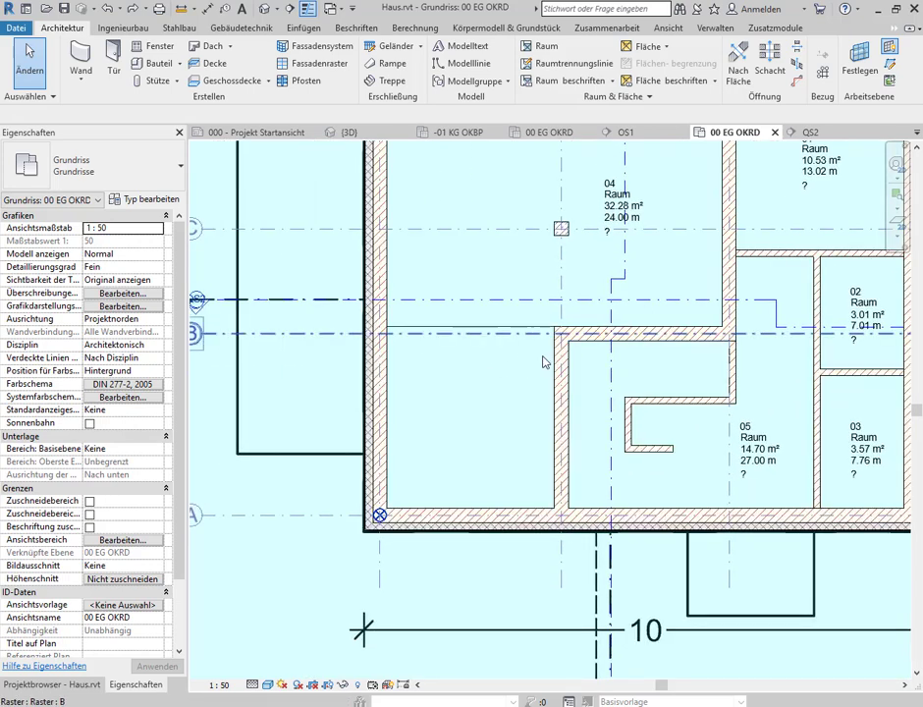
left_click(585, 257)
scroll(482, 465, "down", 2)
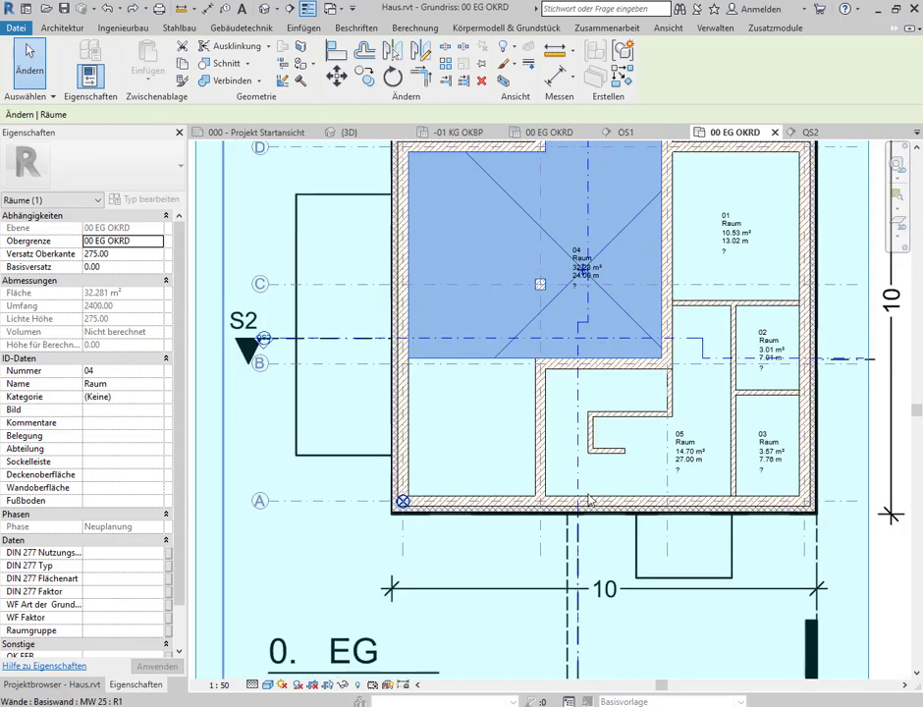
scroll(701, 450, "up", 1)
scroll(701, 451, "up", 1)
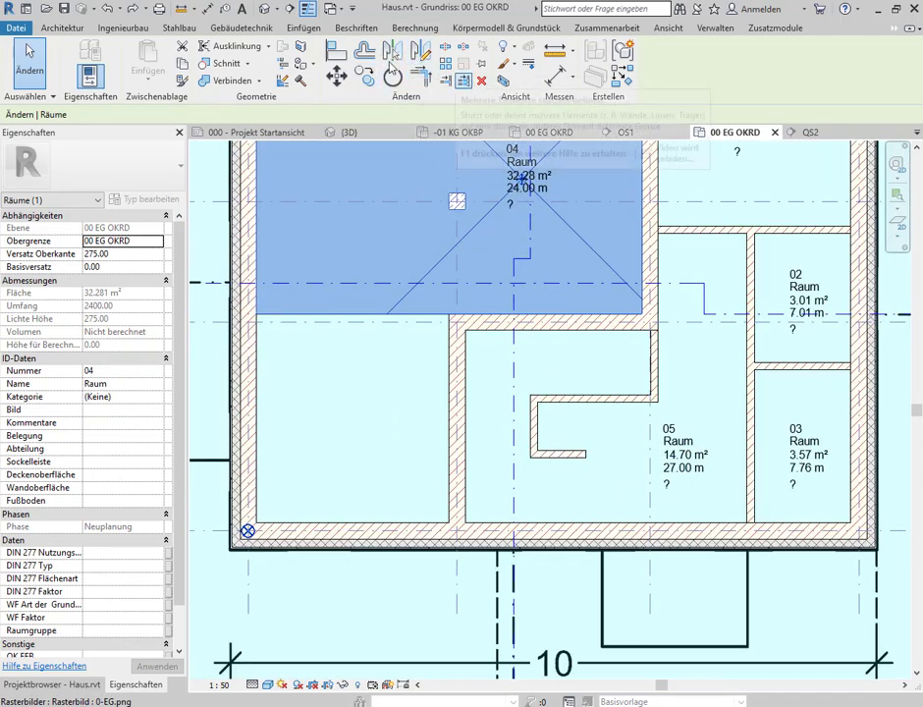
Draw a room separation line from the short wall's end down to the south outer wall.
left_click(62, 31)
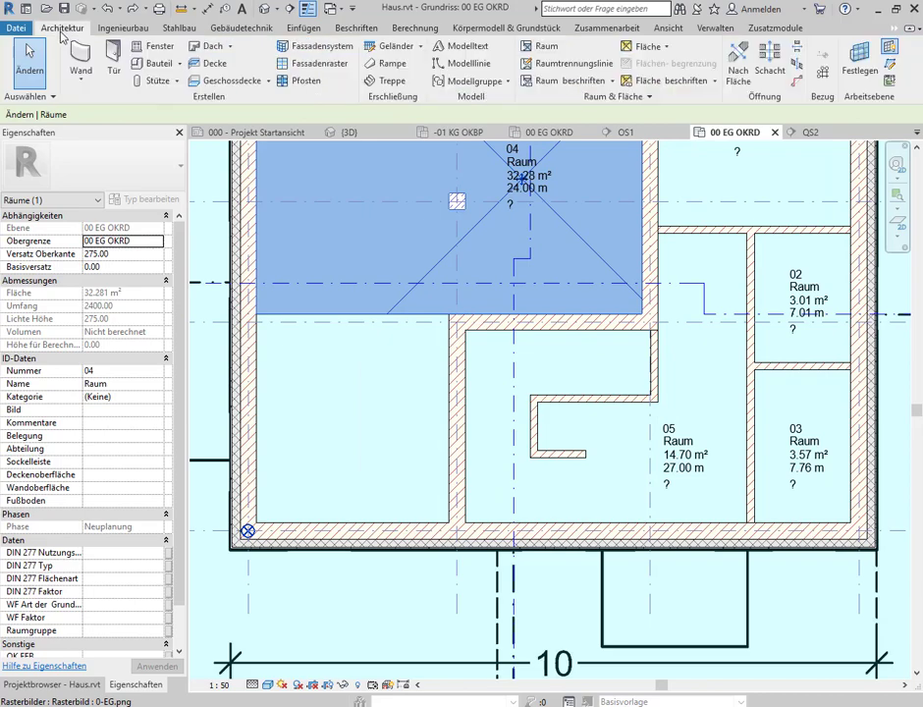
left_click(573, 63)
scroll(638, 487, "up", 2)
scroll(569, 461, "up", 1)
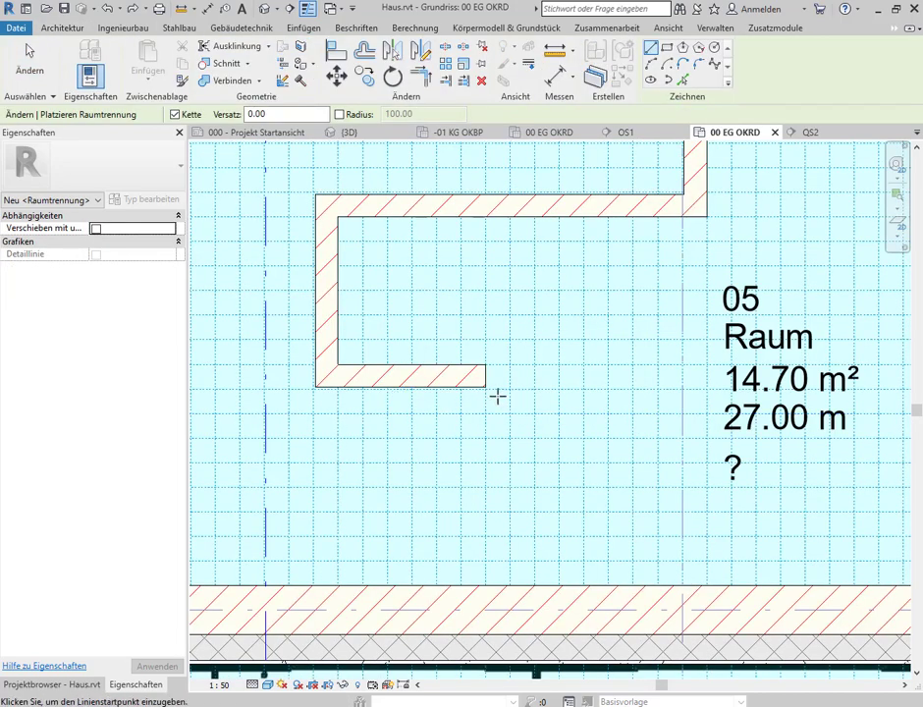
left_click(485, 386)
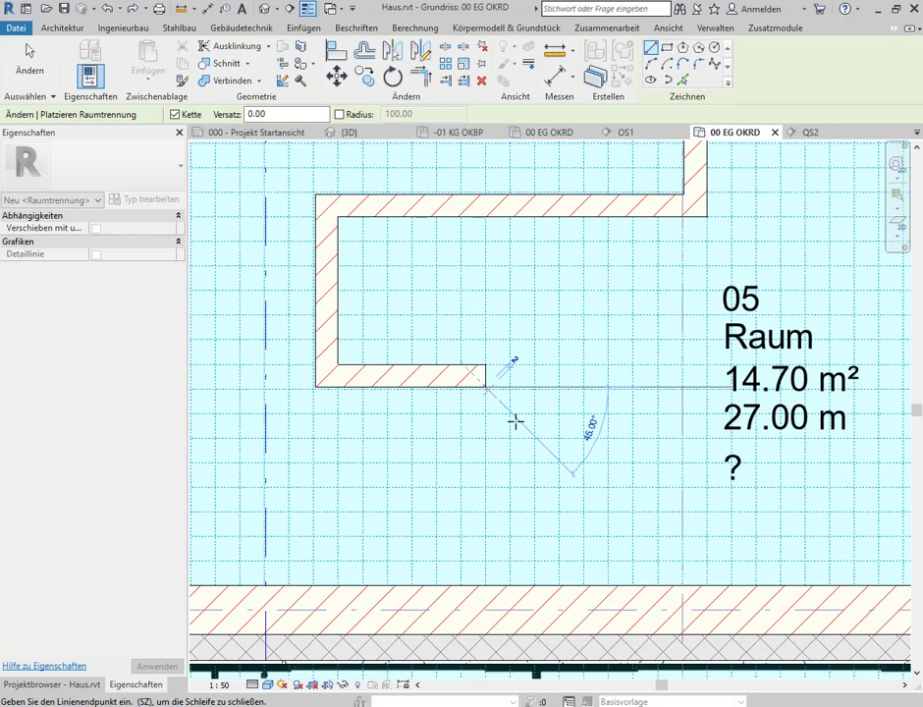
left_click(485, 585)
key("Escape")
key("Escape")
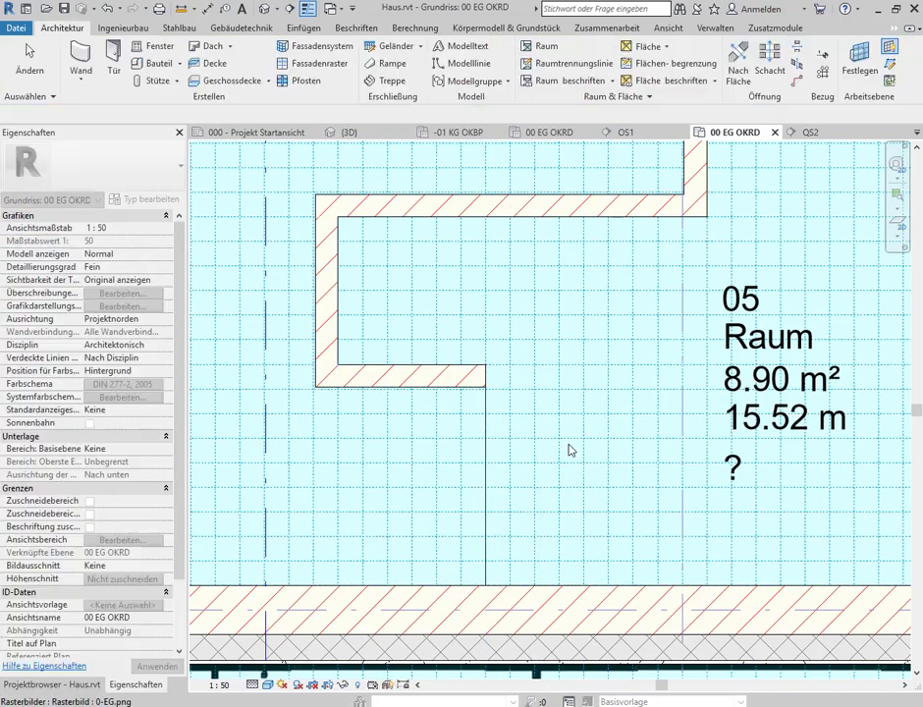
Select room 05 to confirm its area is now 8.904 m².
scroll(570, 447, "down", 2)
scroll(684, 441, "down", 1)
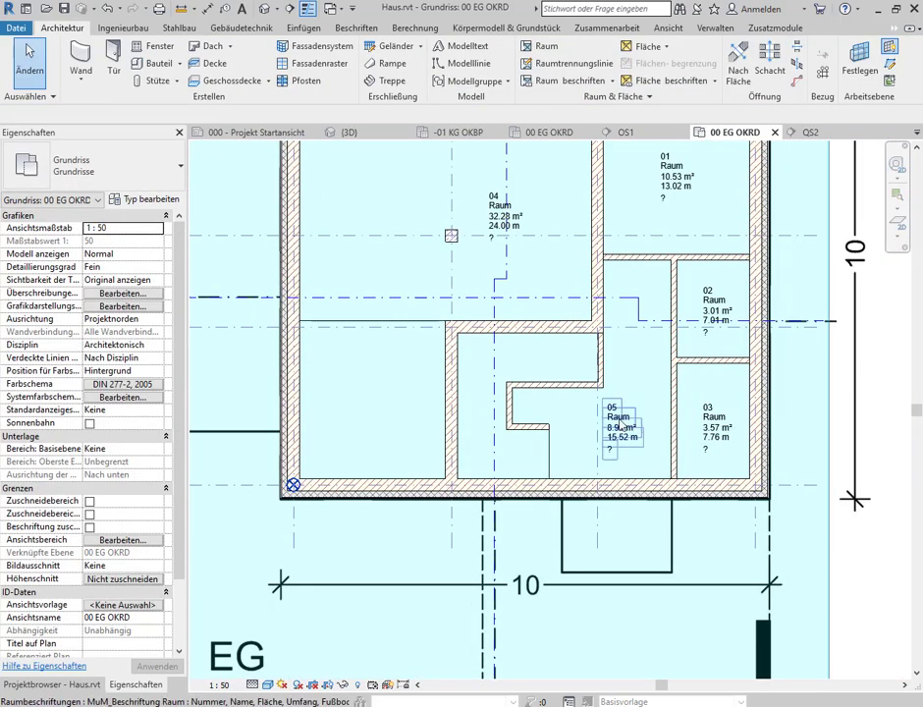
key("Tab")
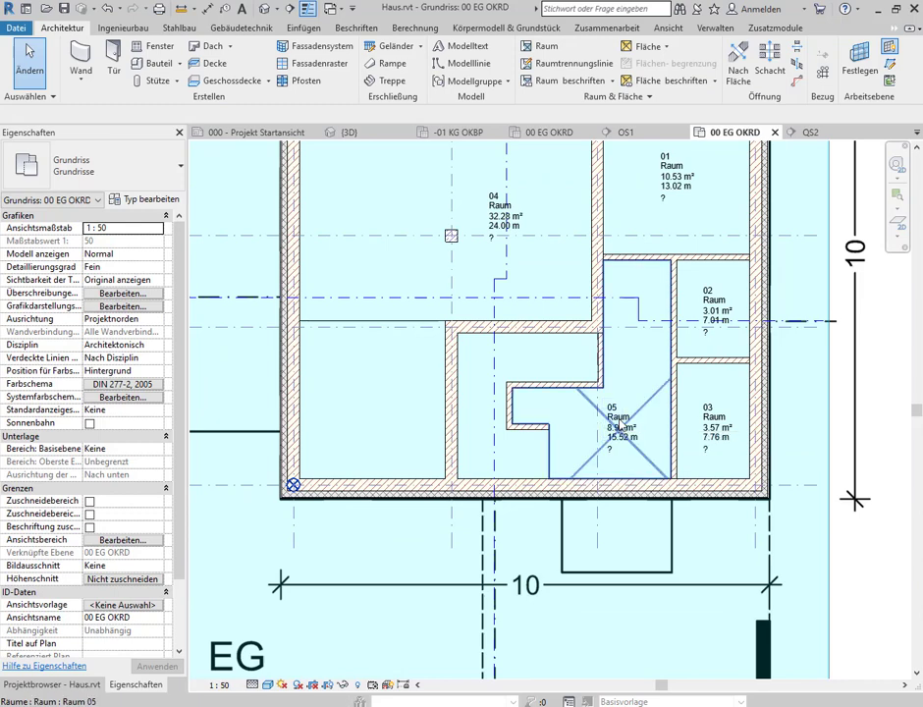
left_click(620, 424)
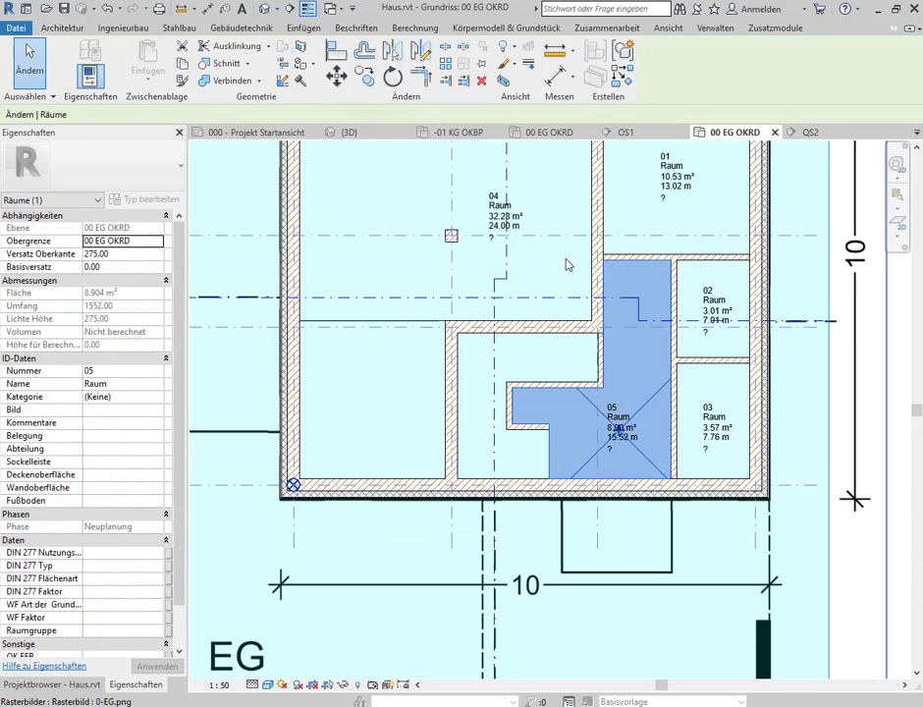
key("Escape")
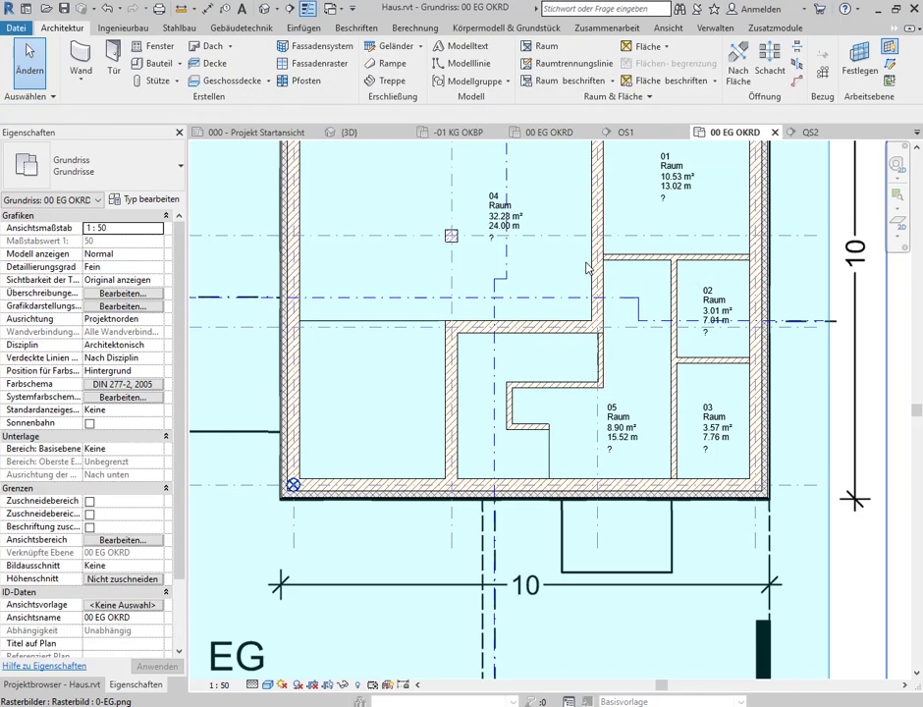
middle_click_drag(512, 268, 503, 373)
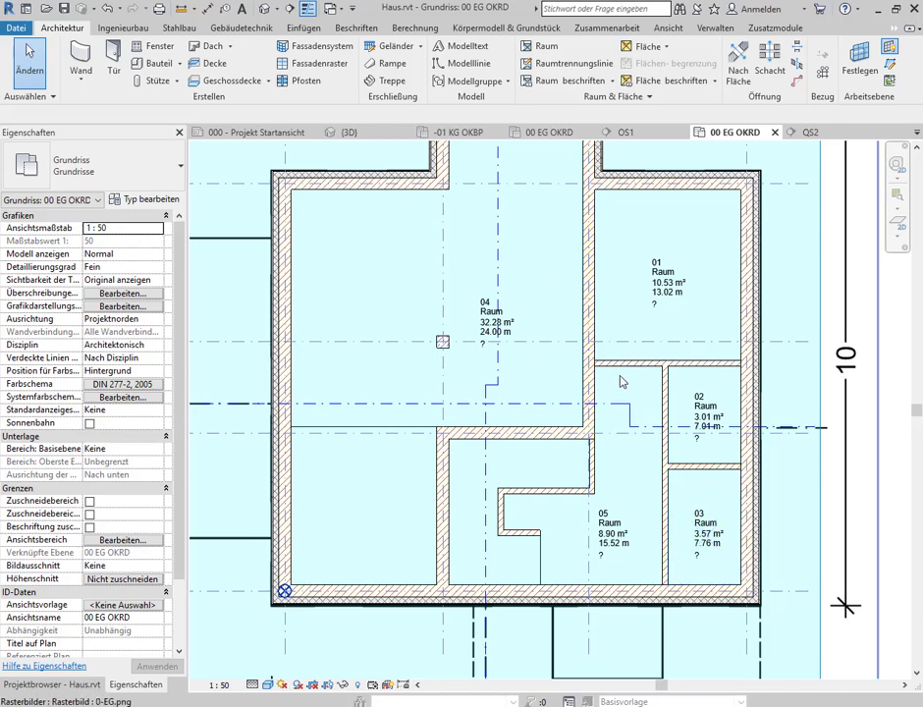
Renumber room 04 to 01 and name it Wohnen/Essen, accepting the duplicate-number warning.
left_click(541, 386)
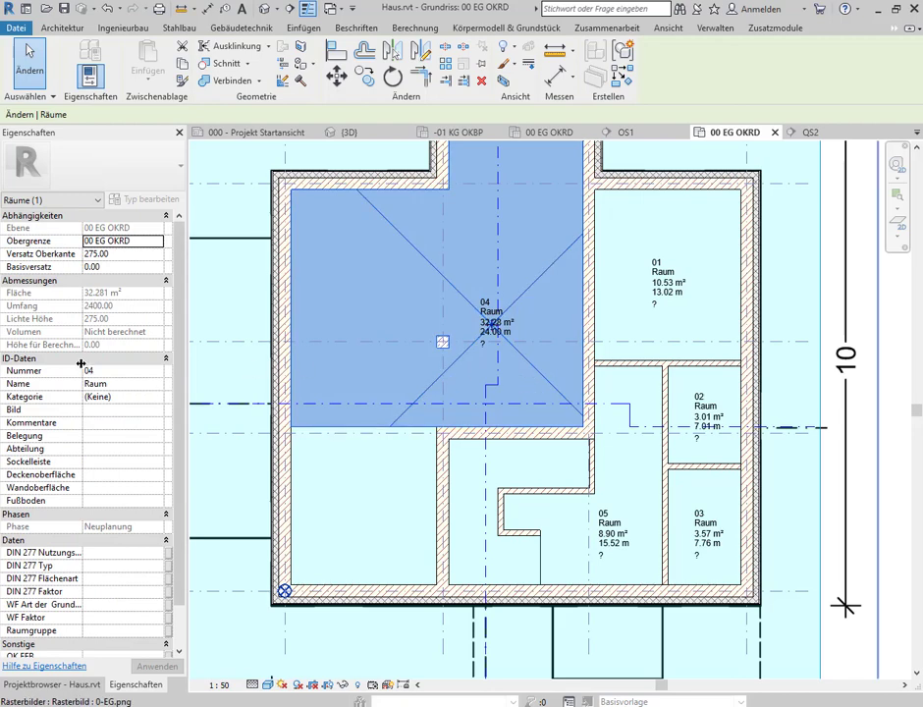
left_click(107, 372)
double_click(110, 372)
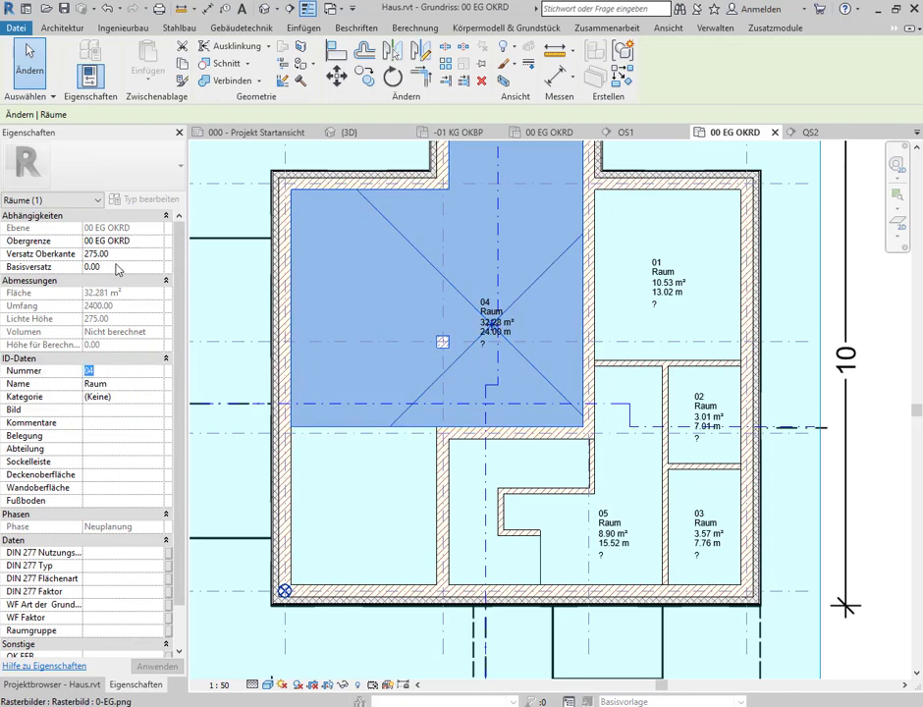
type("01")
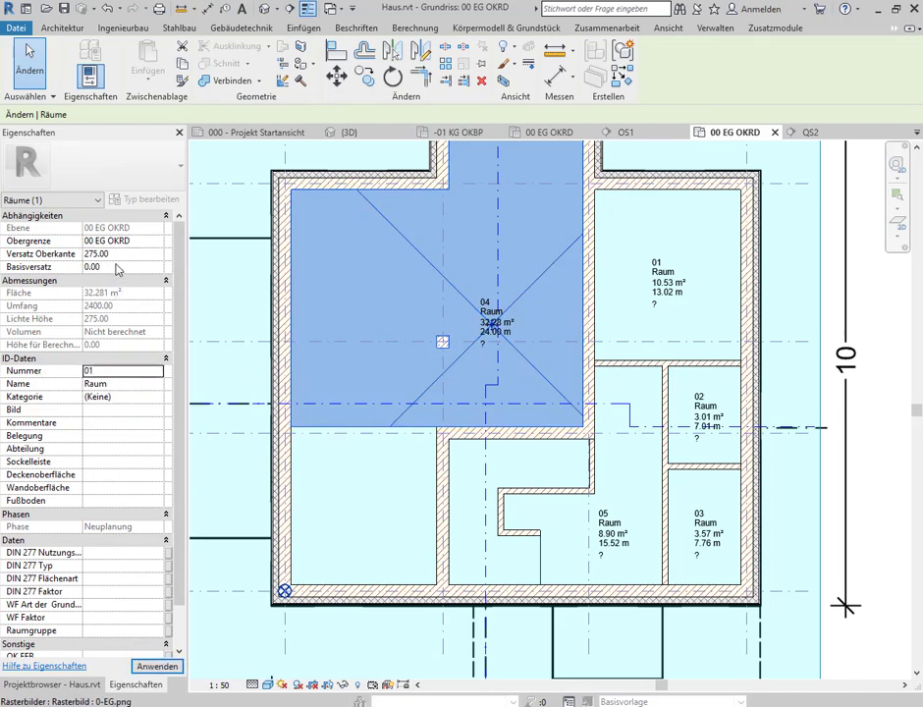
left_click(122, 384)
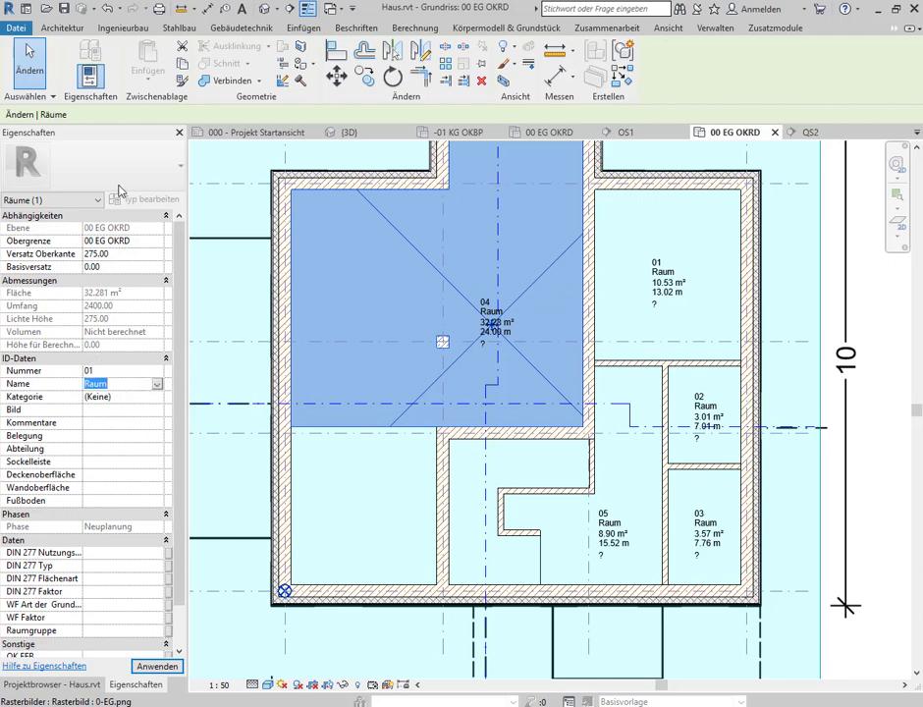
type("W")
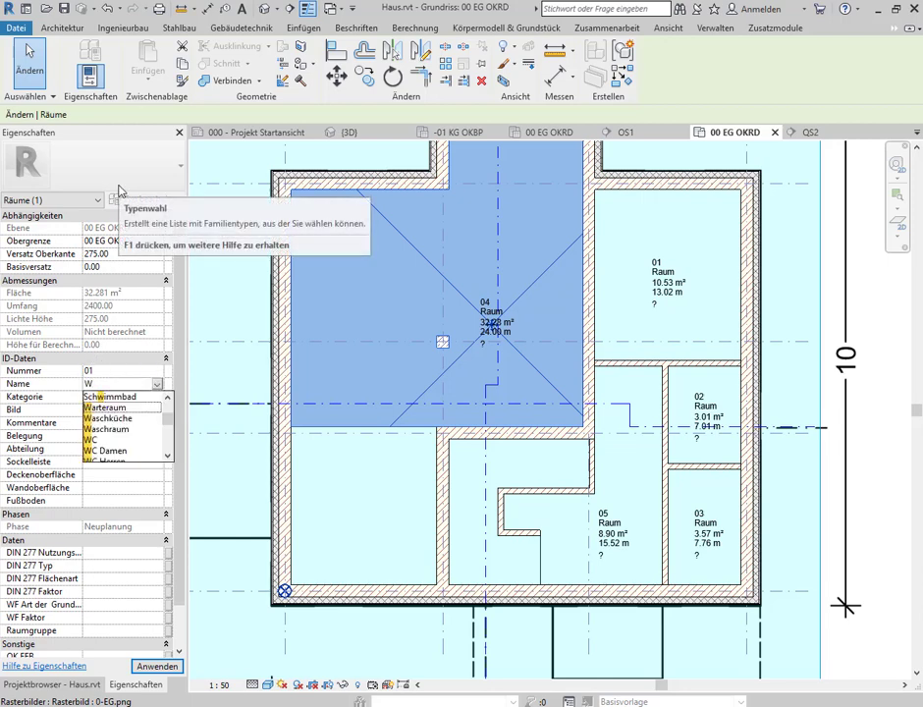
type("ohnen")
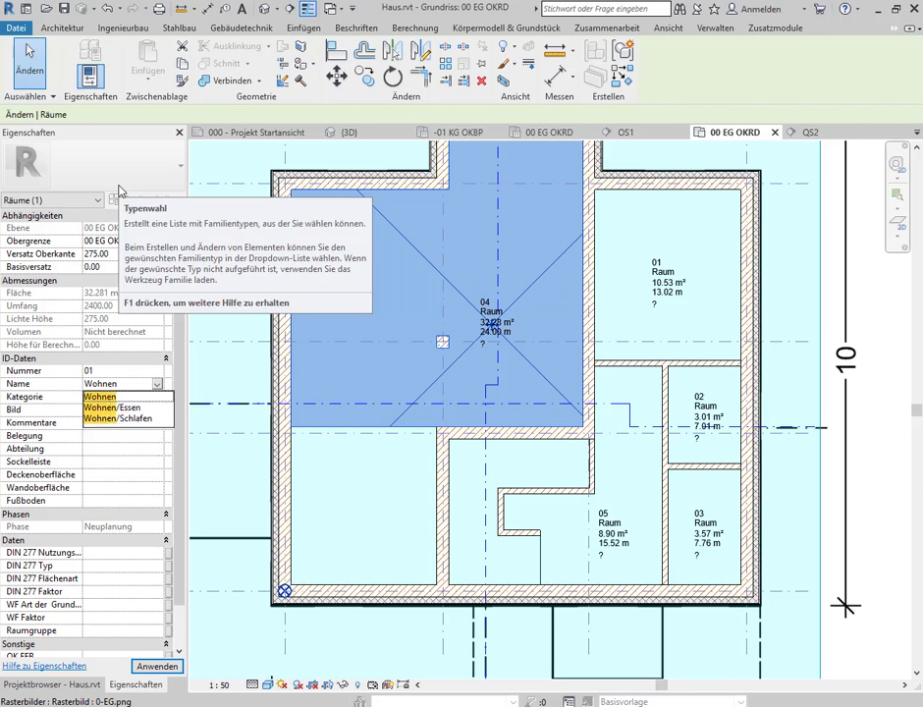
key("Down")
key("Return")
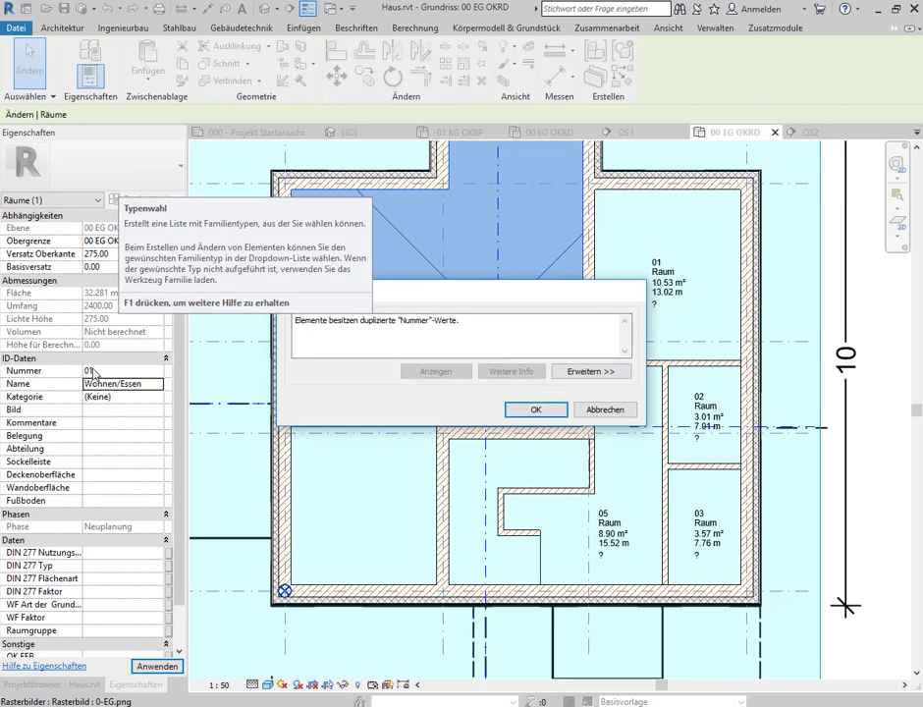
left_click(536, 409)
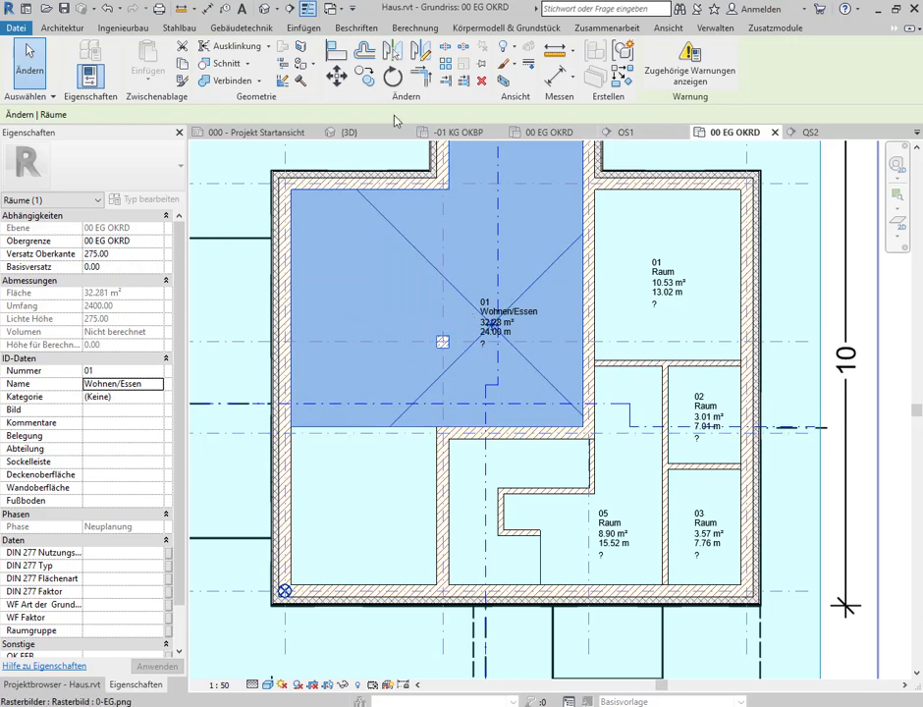
left_click(61, 27)
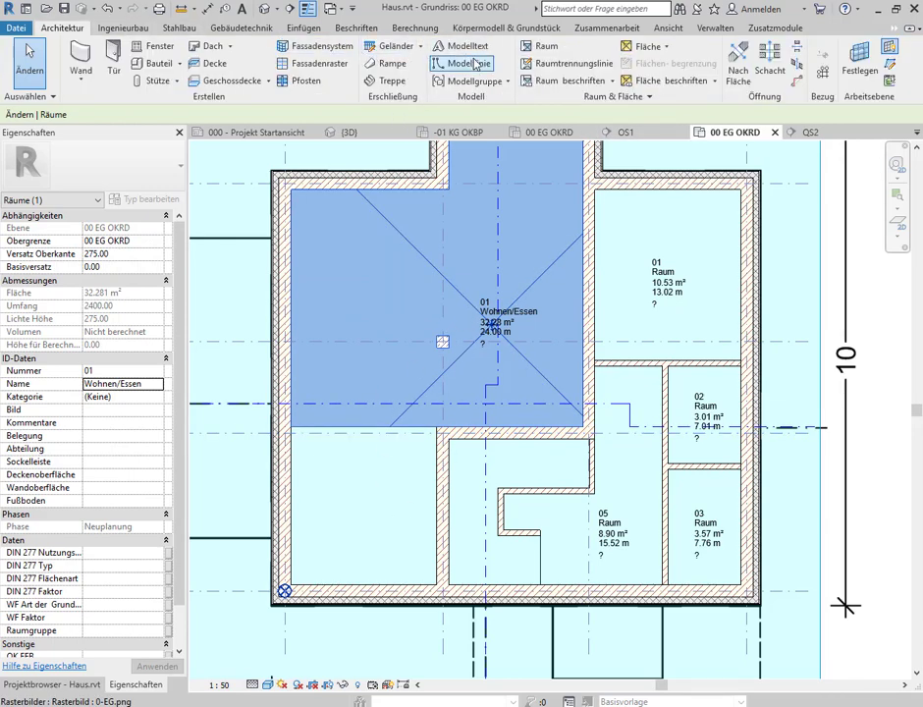
Place a new room in the empty lower-left space of the plan.
left_click(541, 46)
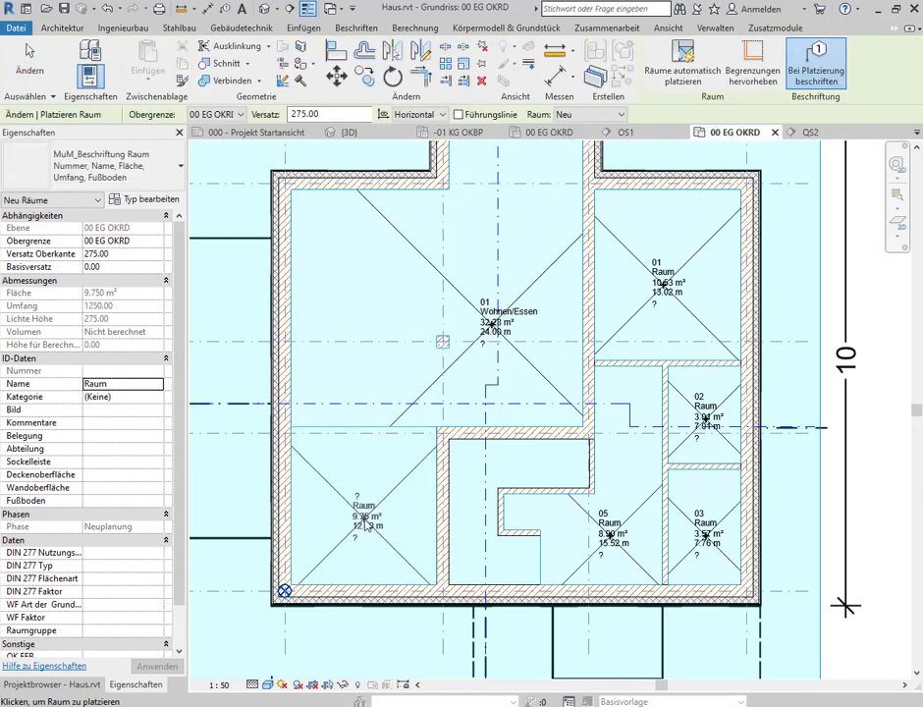
left_click(403, 468)
key("Escape")
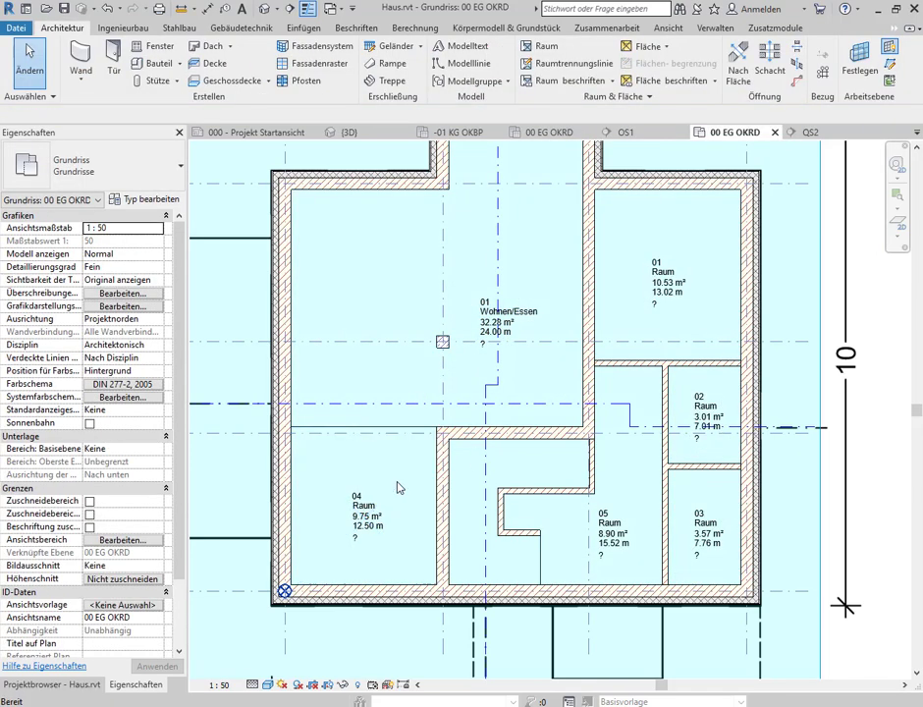
Number the new room 02 and name it Kueche, accepting the duplicate-number warning.
left_click(397, 488)
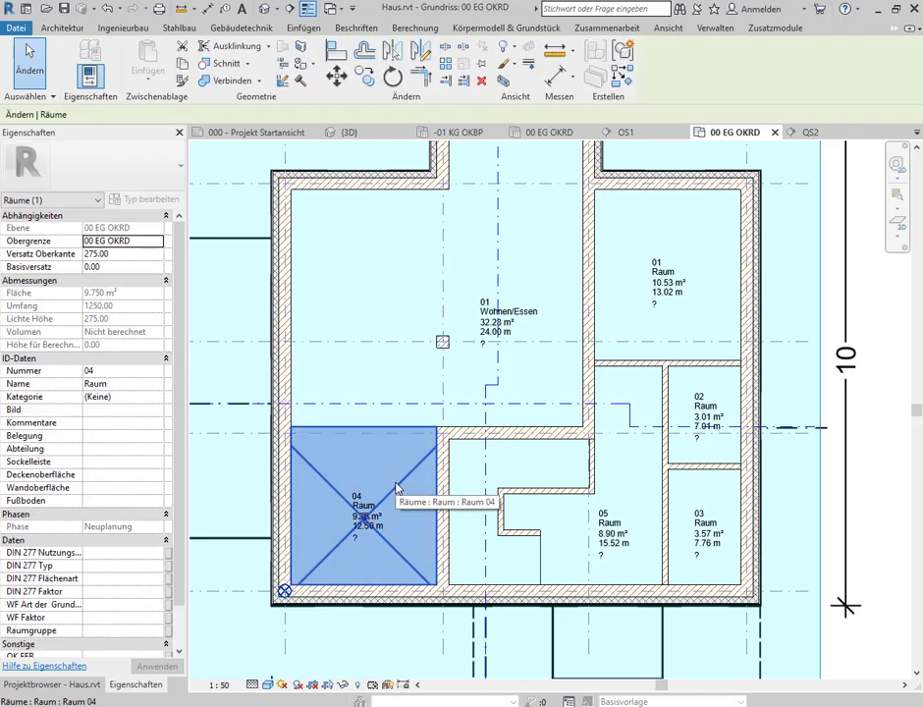
left_click(122, 372)
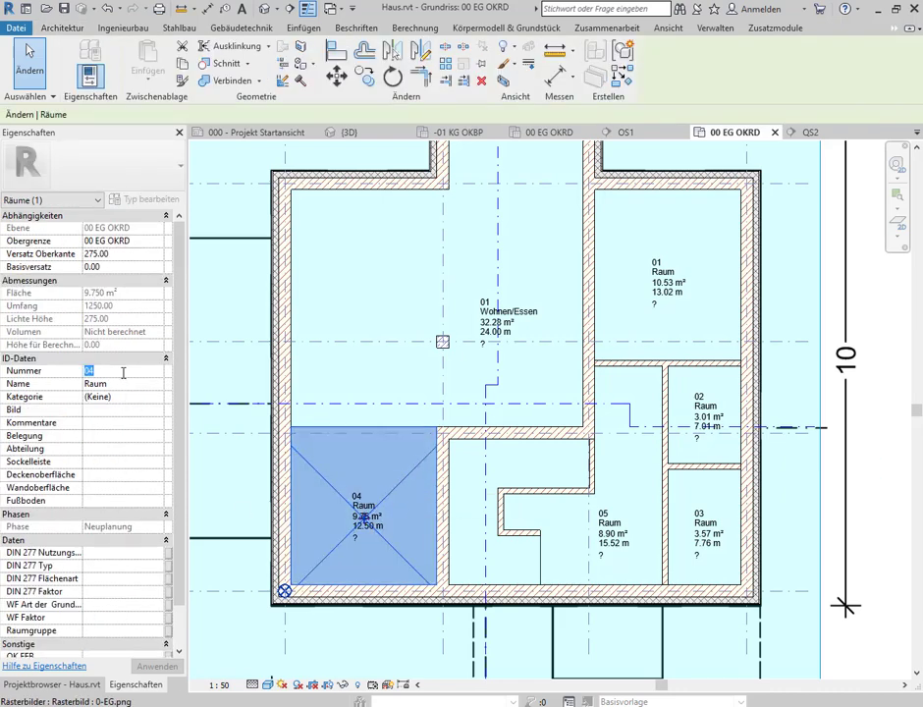
type("02")
left_click(119, 384)
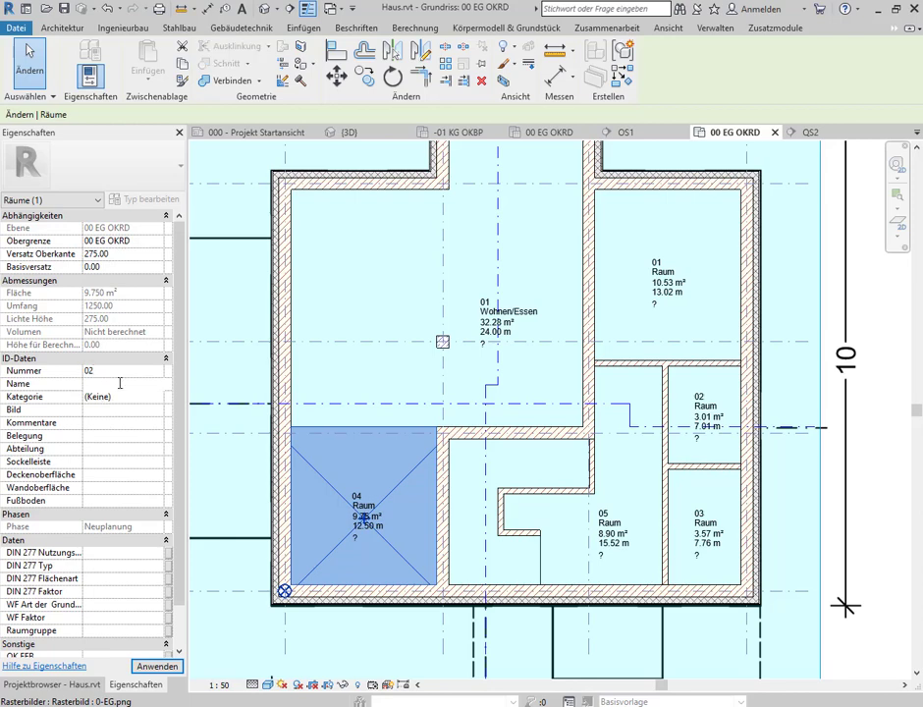
key("BackSpace")
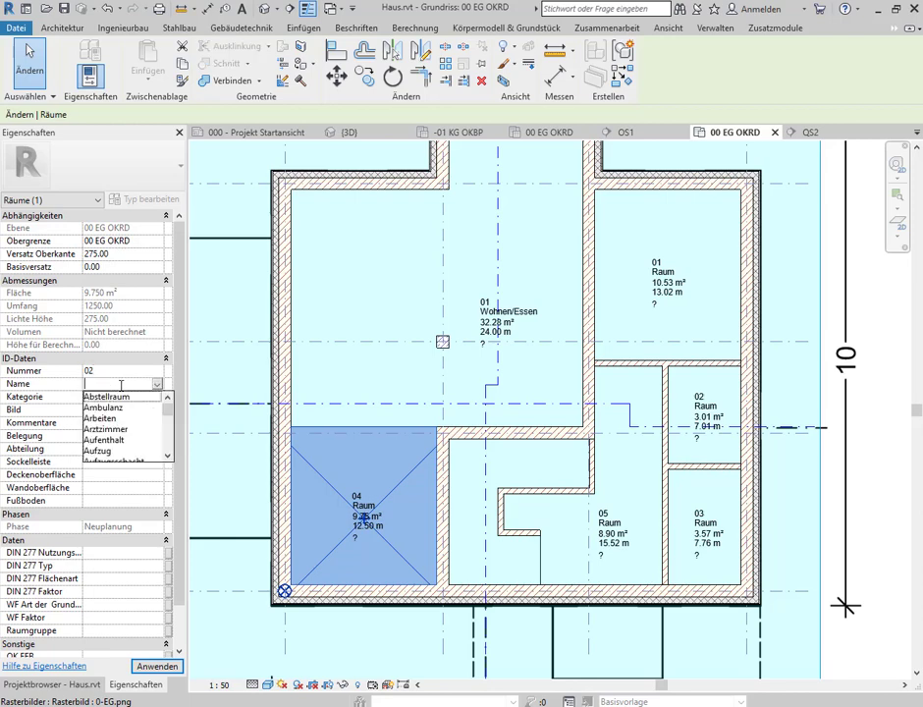
type("Kueche")
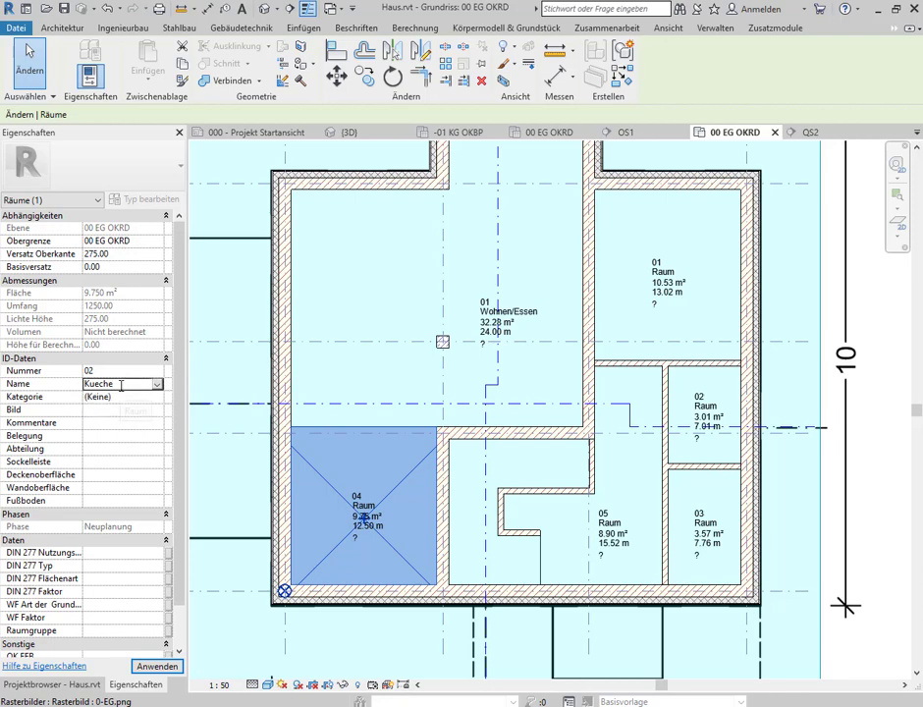
left_click(156, 666)
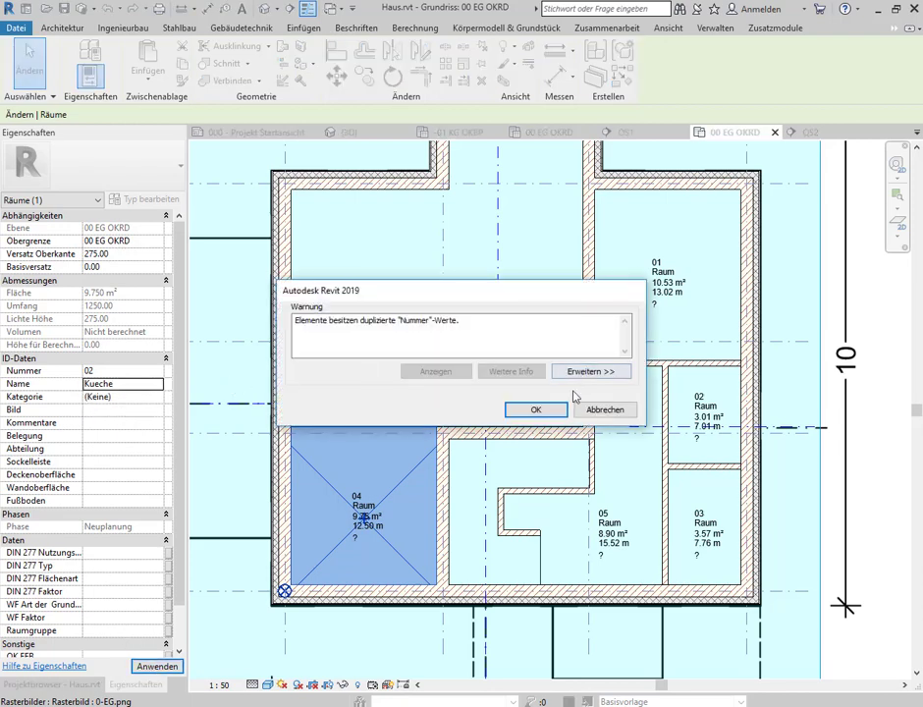
left_click(536, 410)
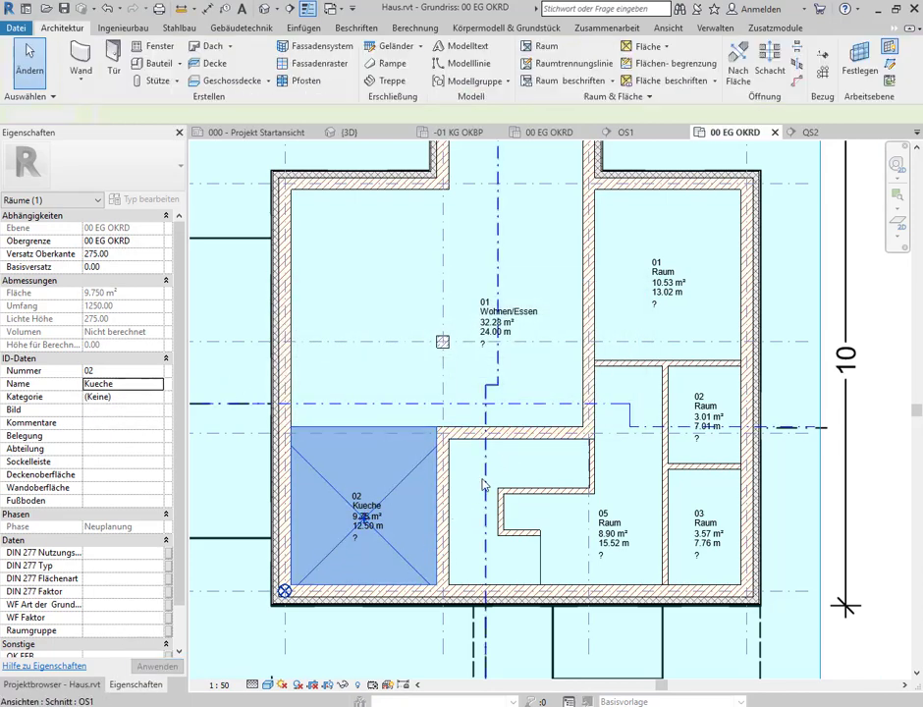
key("Escape")
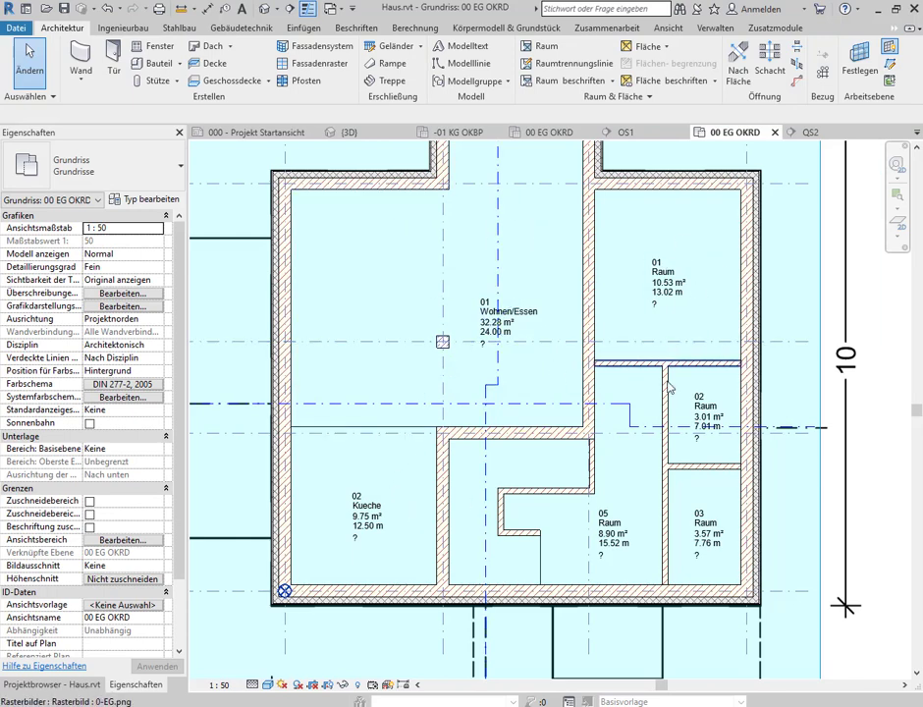
Start the Raum tool again and cancel it without placing a room.
left_click(543, 46)
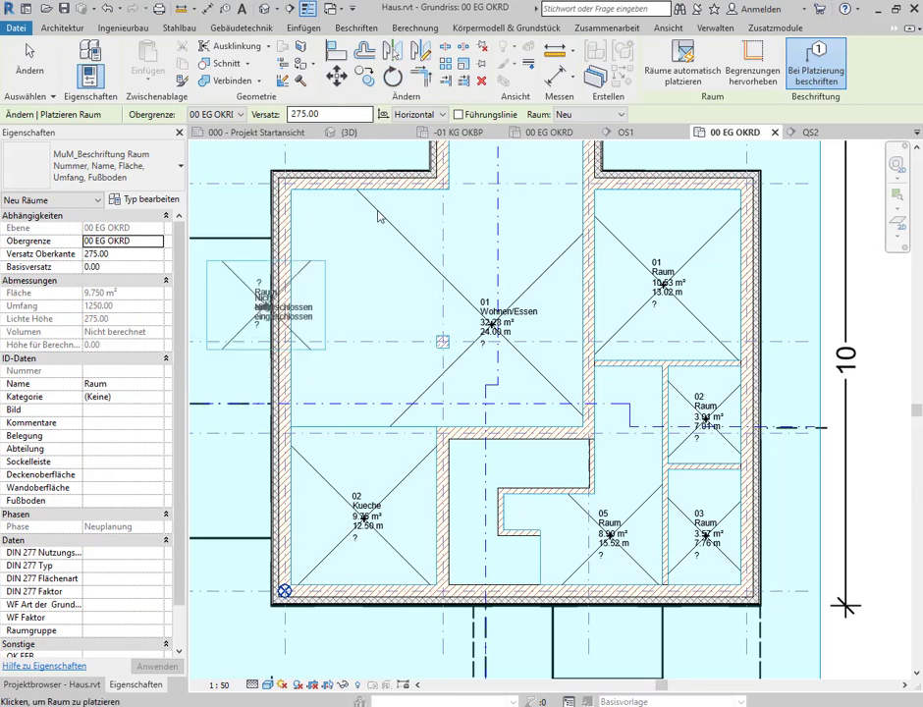
key("Escape")
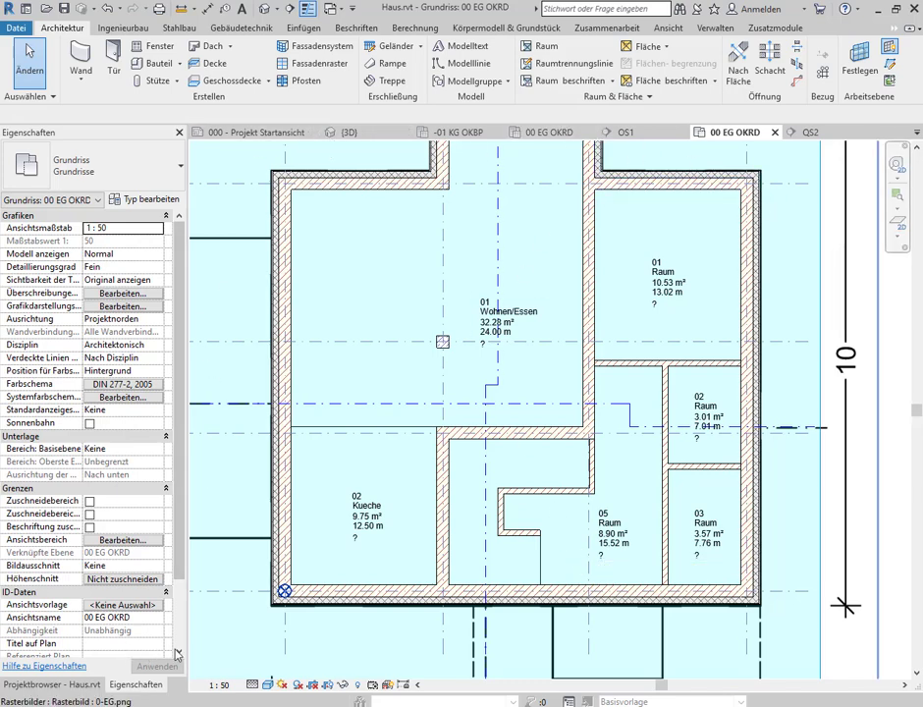
Show the Projektbrowser and expand its Bauteillisten/Mengen group.
left_click(69, 684)
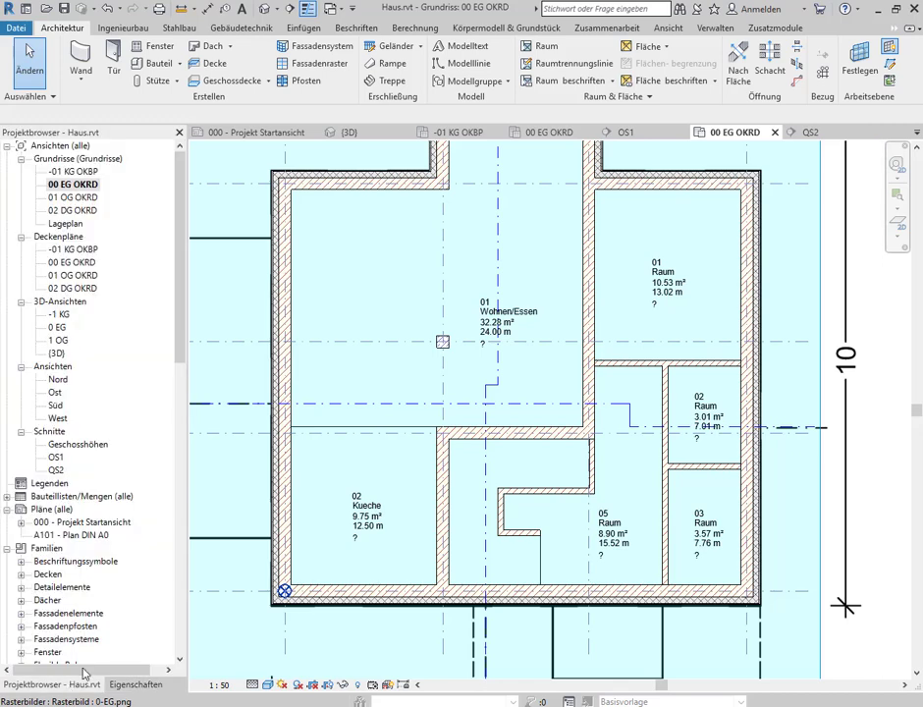
scroll(112, 442, "down", 1)
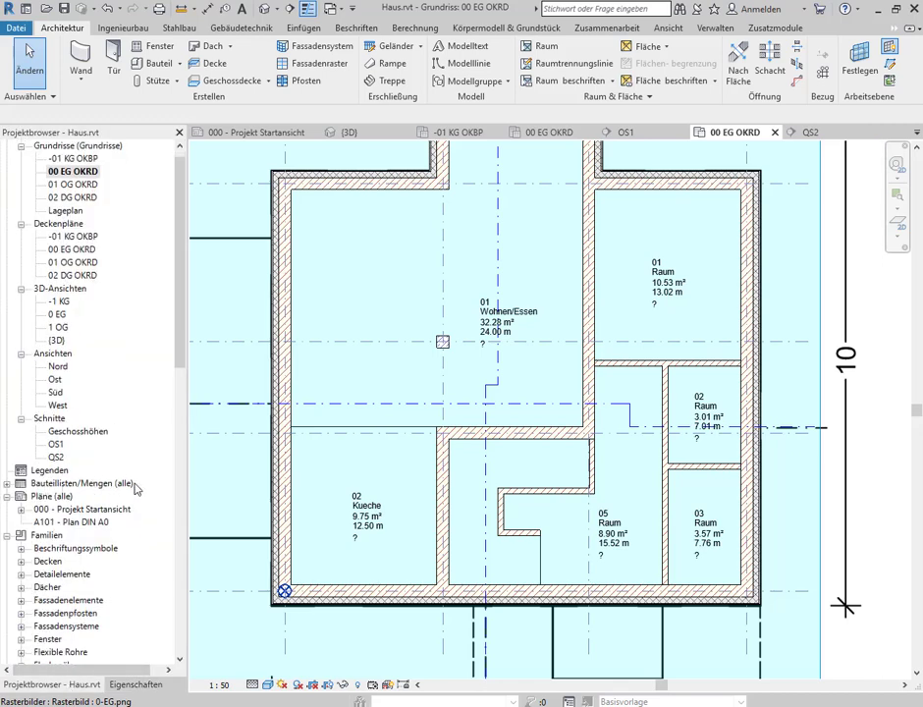
left_click(8, 484)
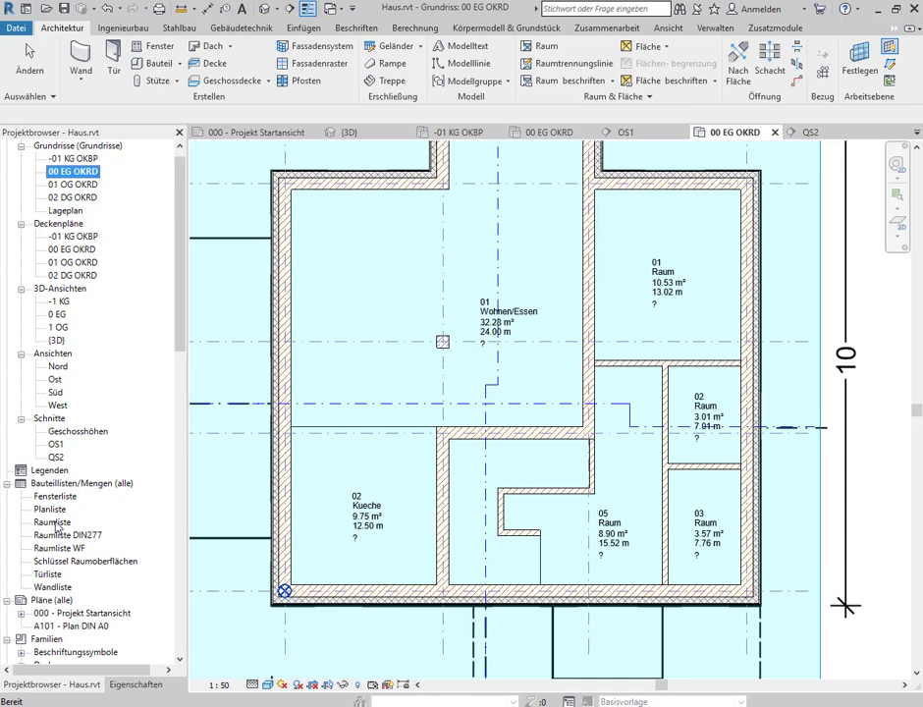
Start a new Räume schedule, cancel it, and open the existing Raumliste instead.
right_click(87, 475)
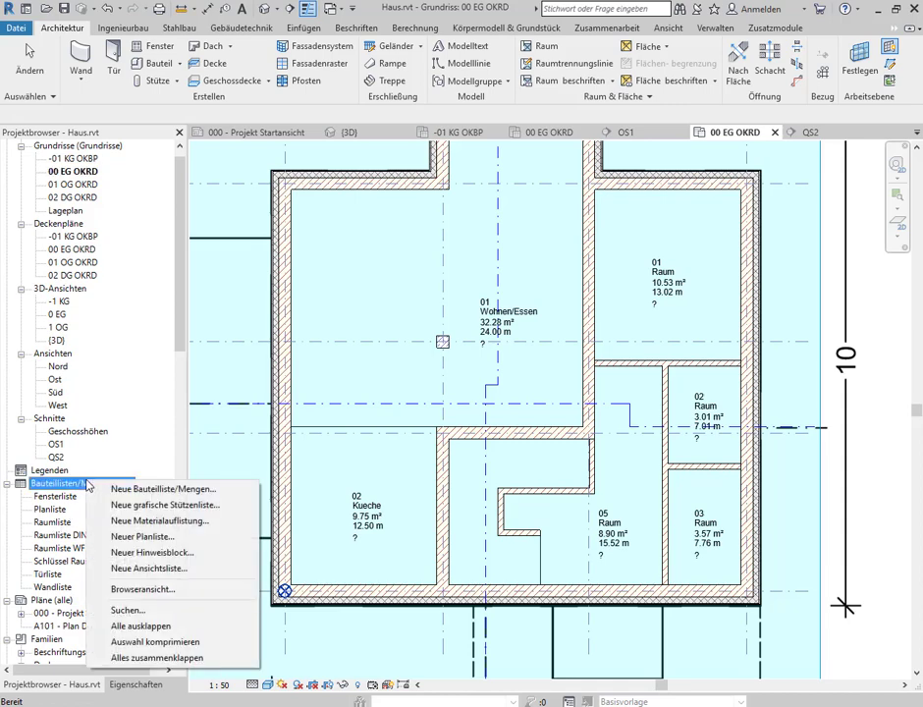
left_click(205, 490)
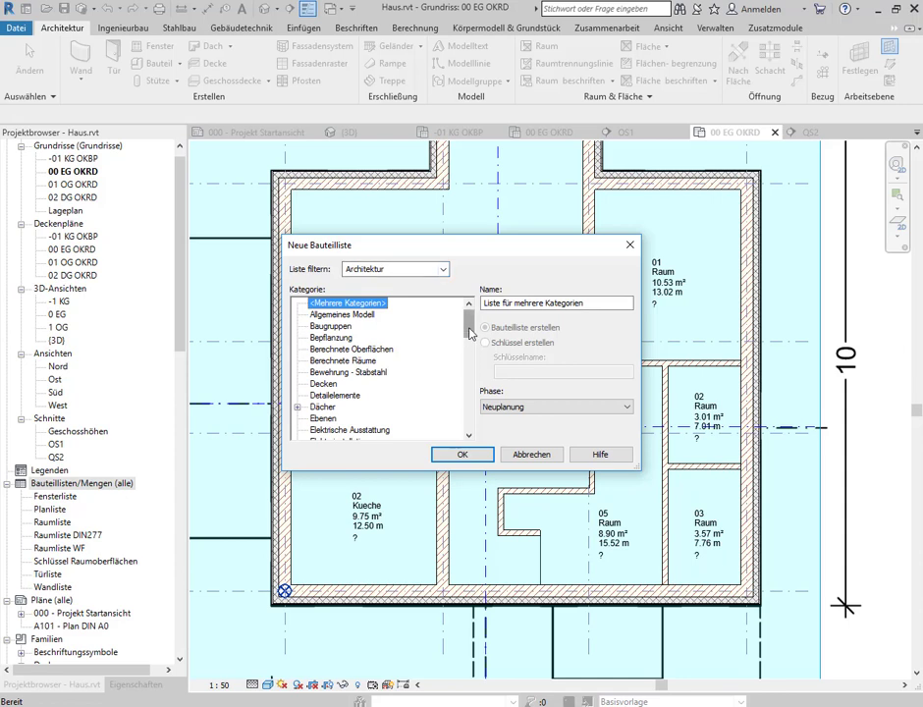
left_click_drag(469, 322, 468, 383)
left_click(321, 407)
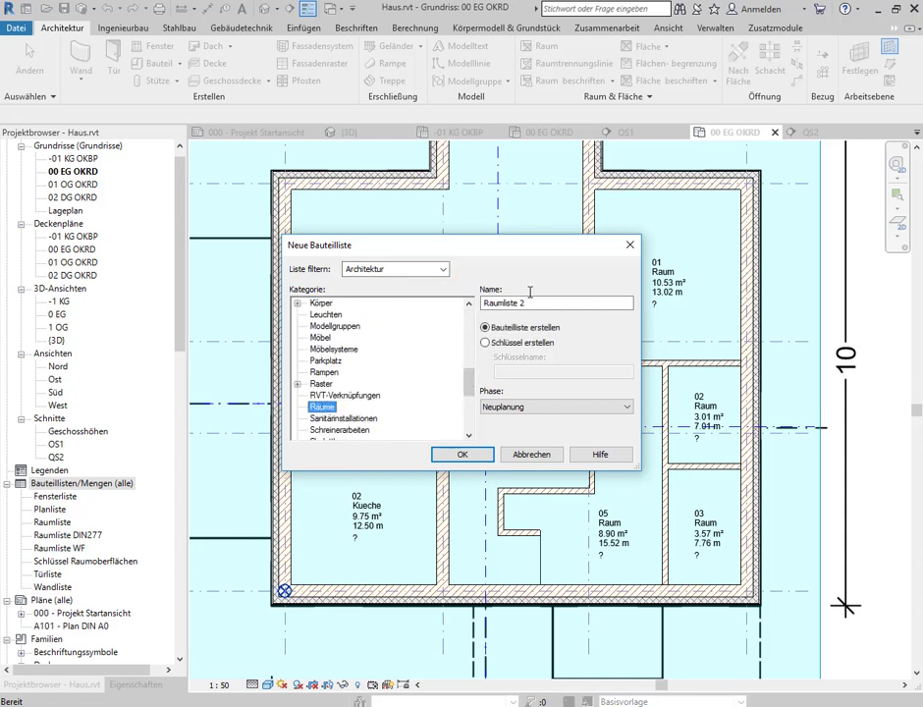
left_click(538, 458)
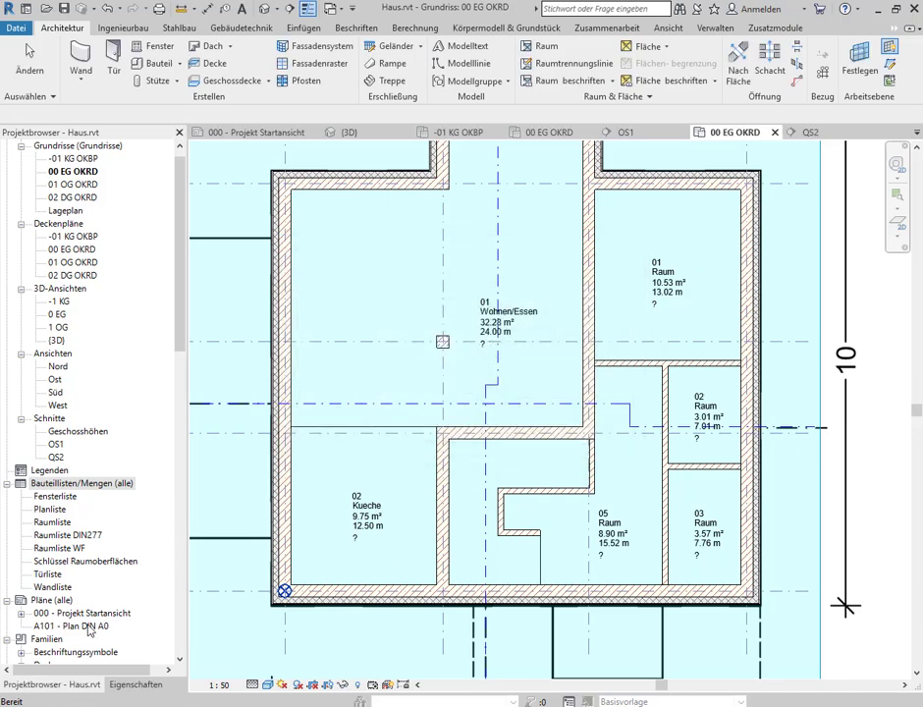
double_click(49, 523)
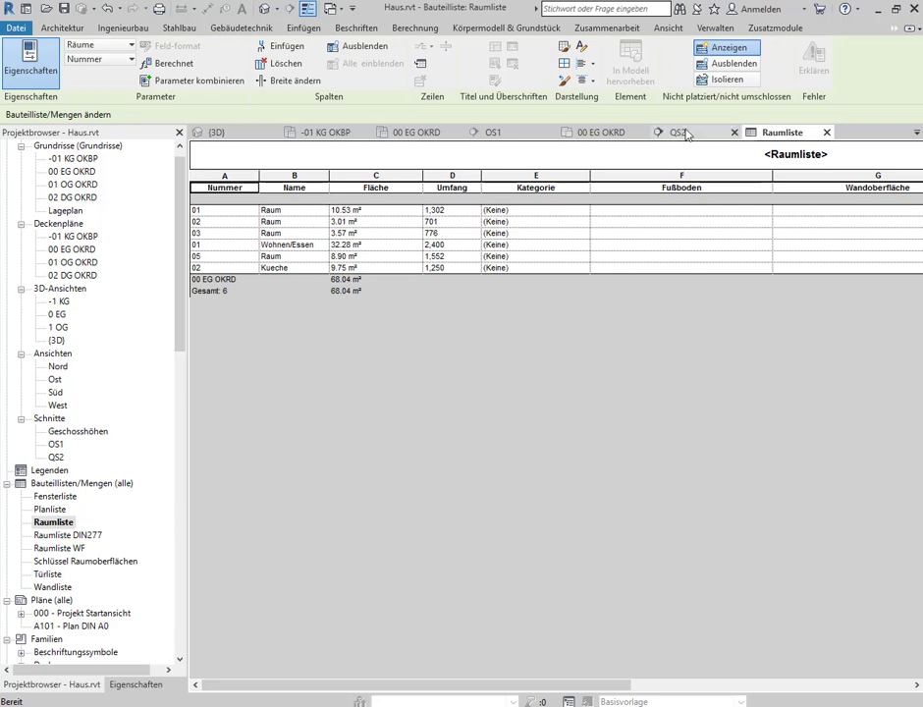
Close the {3D} and Startansicht view tabs.
left_click(272, 131)
left_click(295, 135)
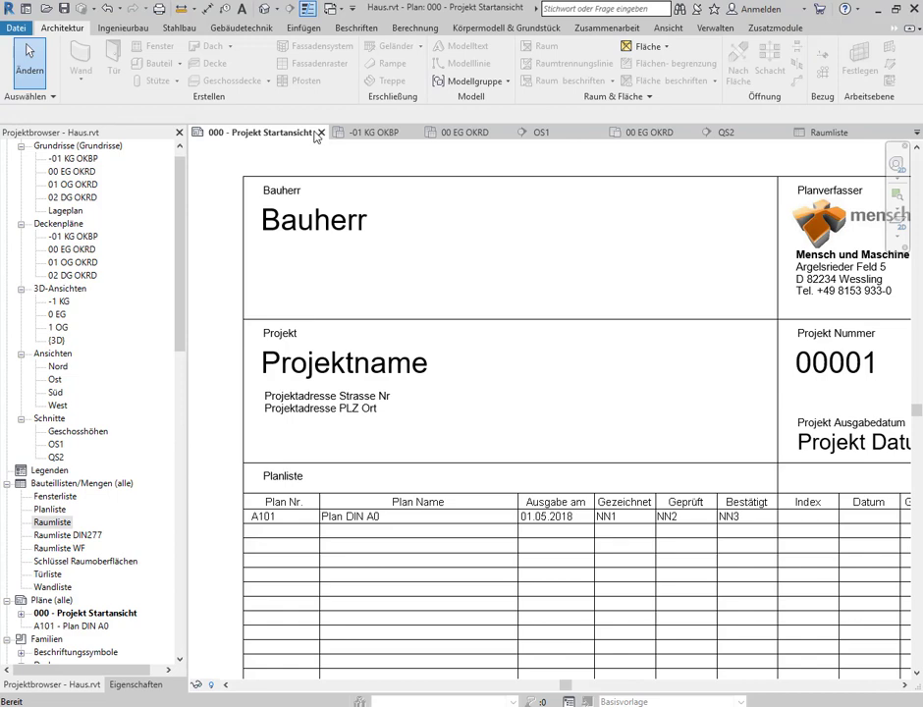
left_click(320, 132)
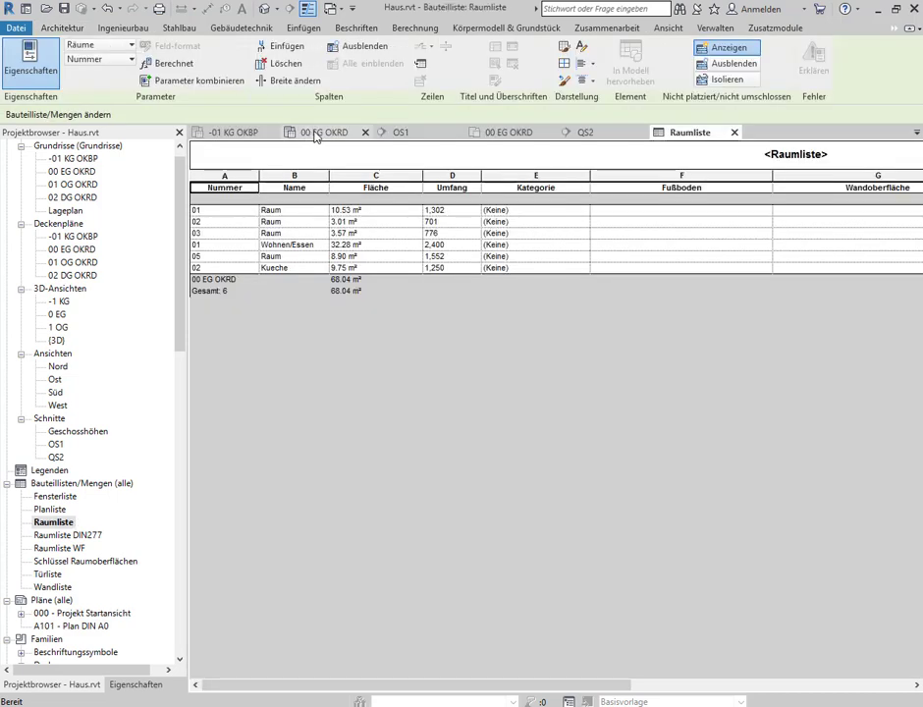
Review the open views, then close all inactive views, leaving only Raumliste open.
left_click(341, 12)
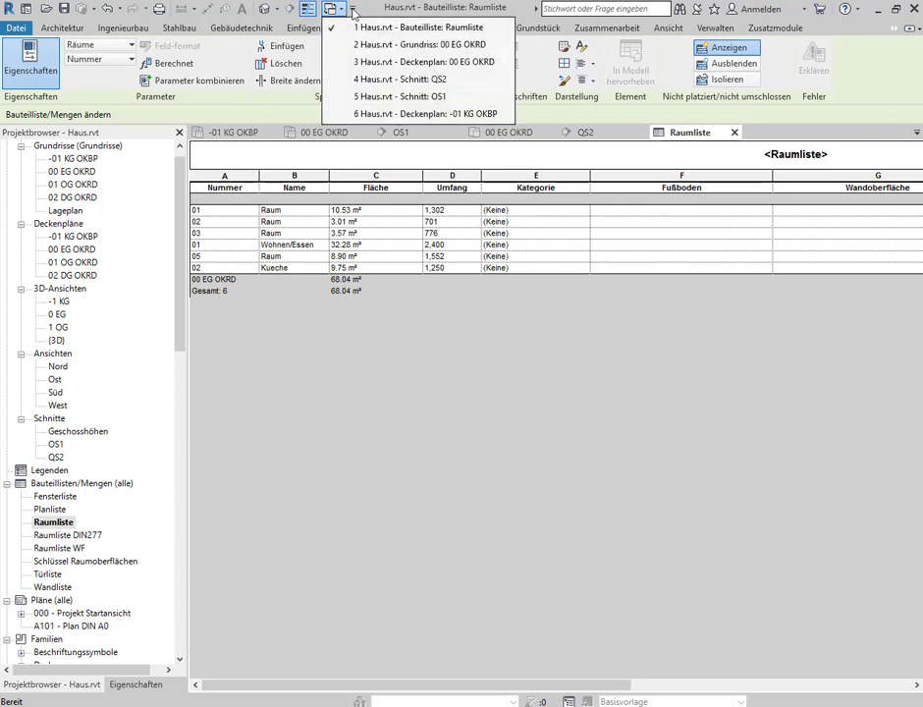
left_click(352, 10)
left_click(257, 6)
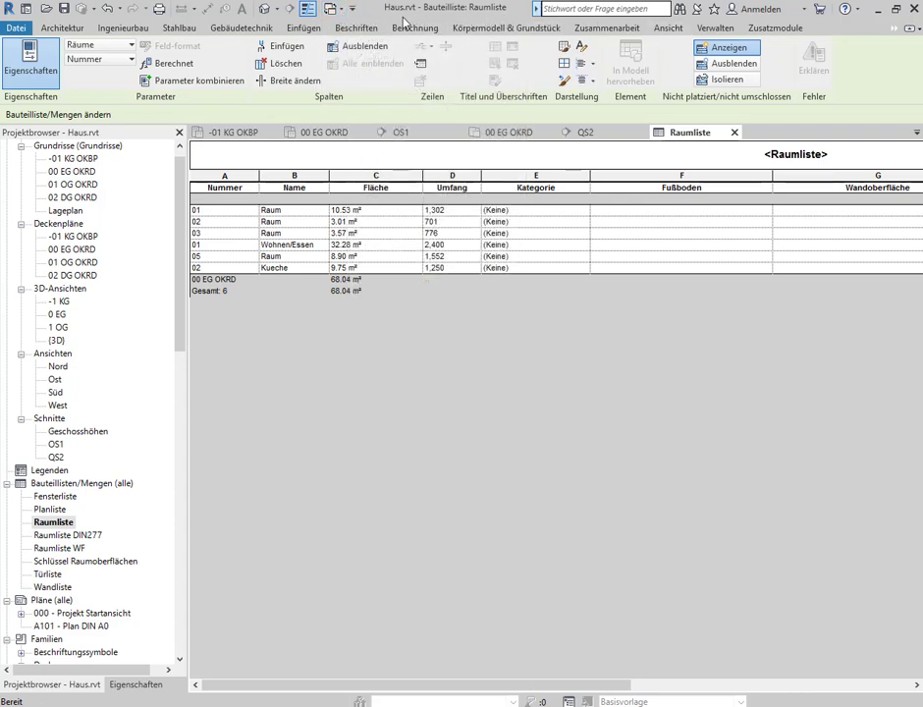
left_click(352, 10)
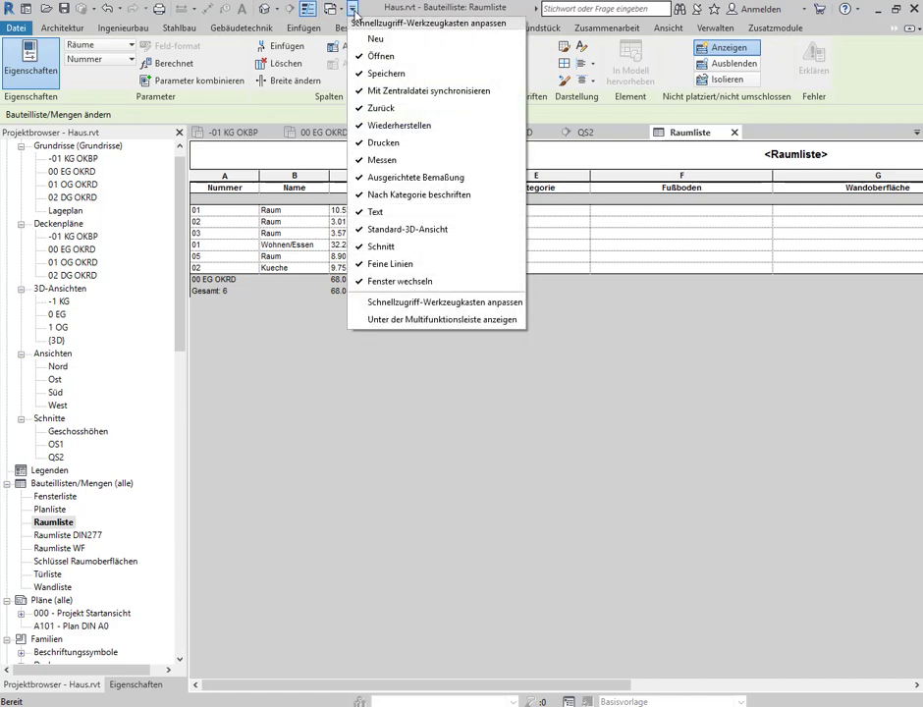
left_click(538, 12)
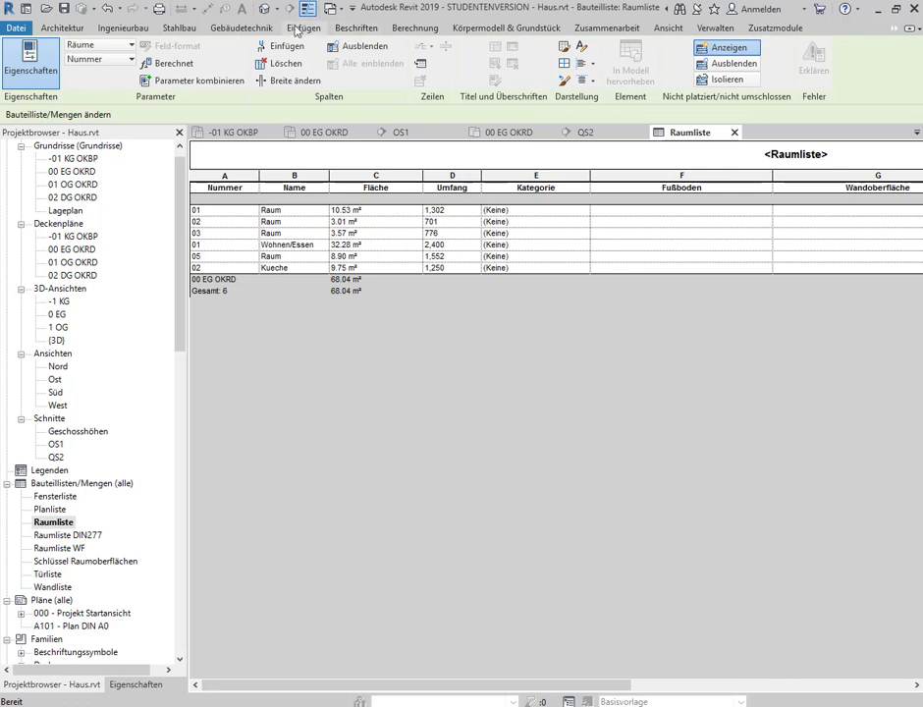
left_click(342, 10)
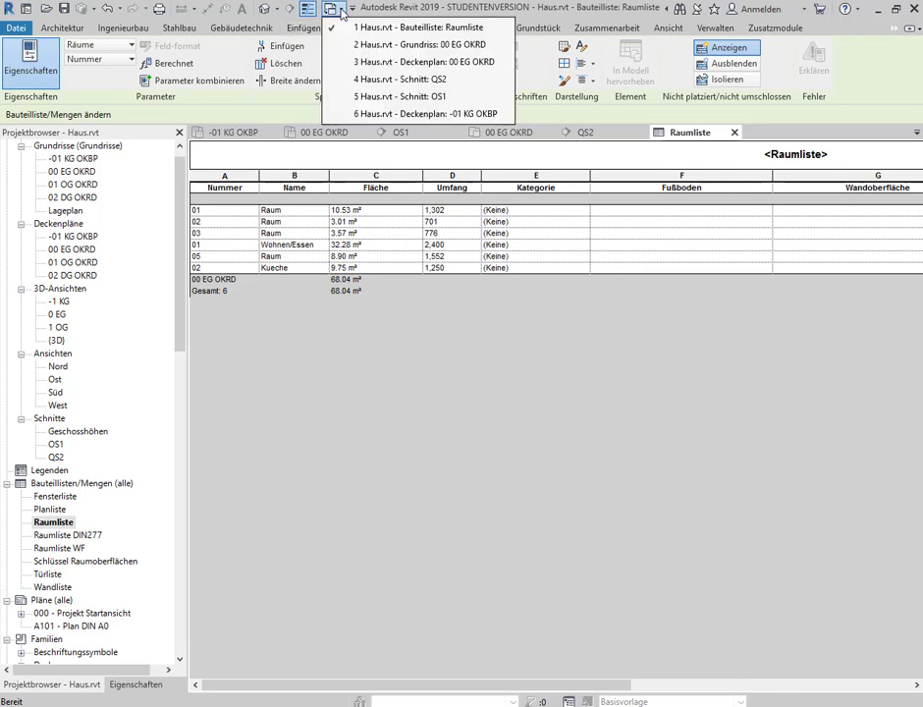
left_click(342, 10)
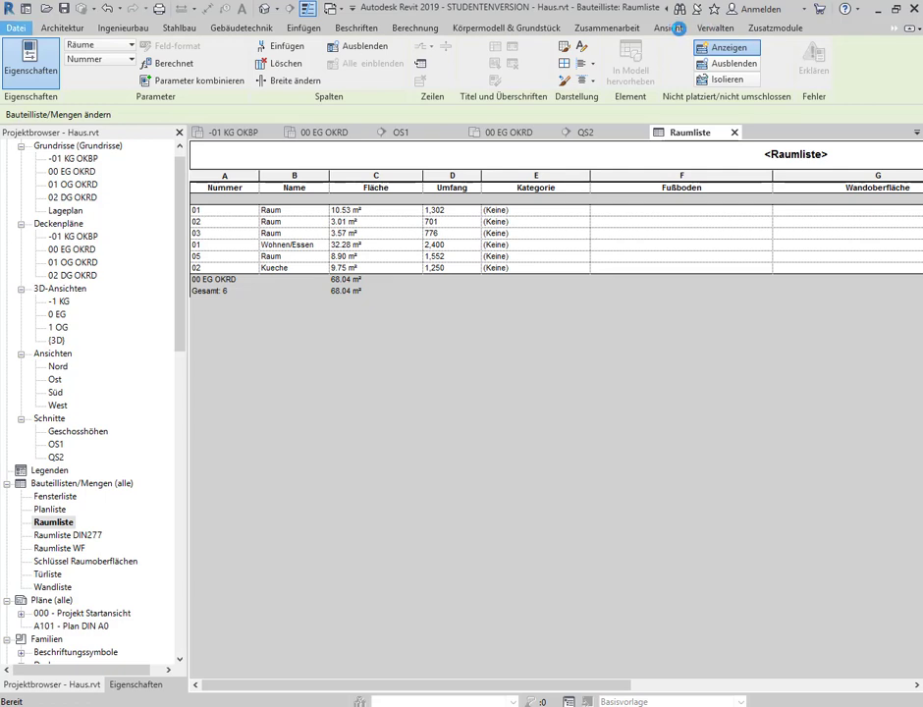
left_click(677, 27)
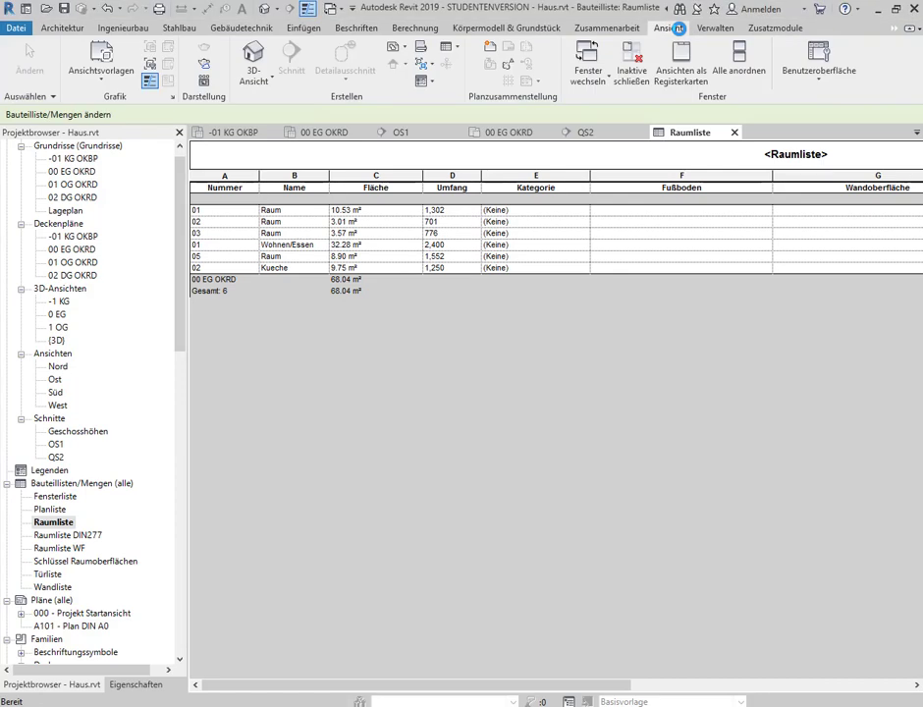
left_click(631, 69)
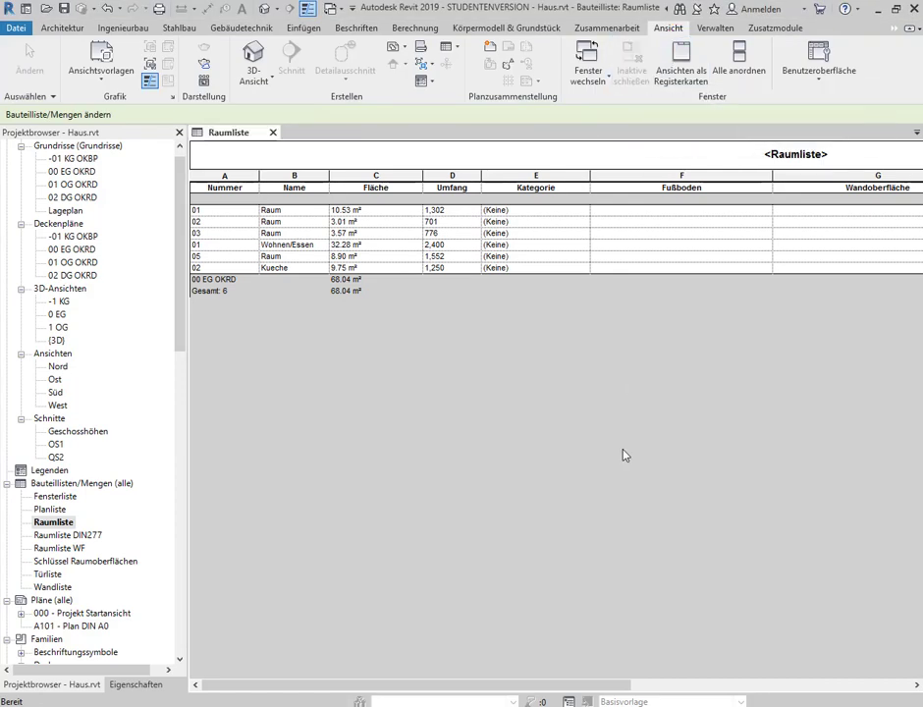
Open the 00 EG OKRD plan and tile it beside the Raumliste schedule.
double_click(72, 170)
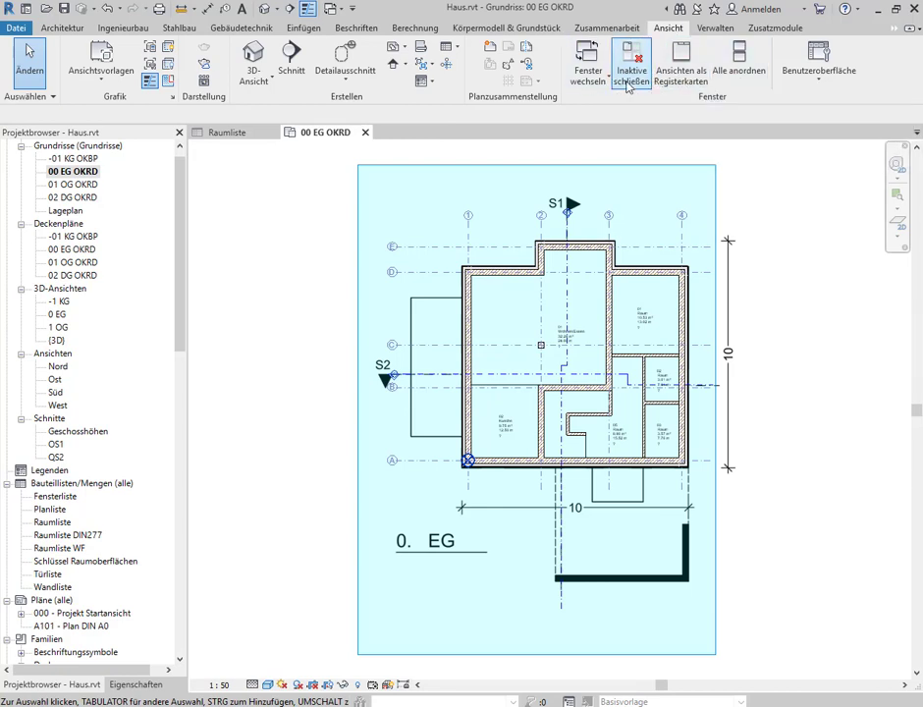
left_click(752, 88)
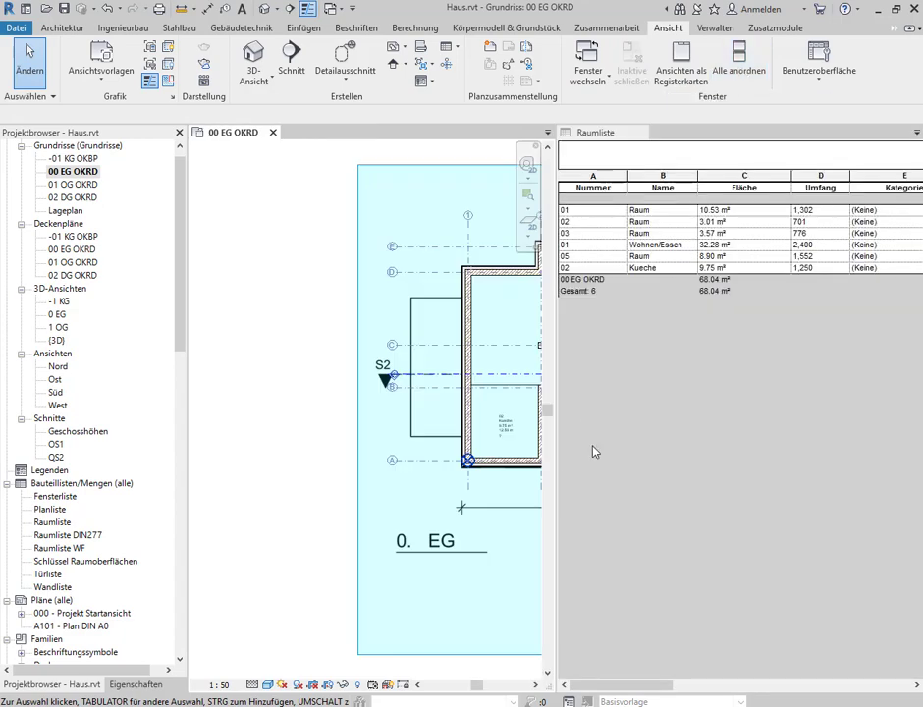
scroll(471, 442, "up", 2)
scroll(412, 431, "down", 2)
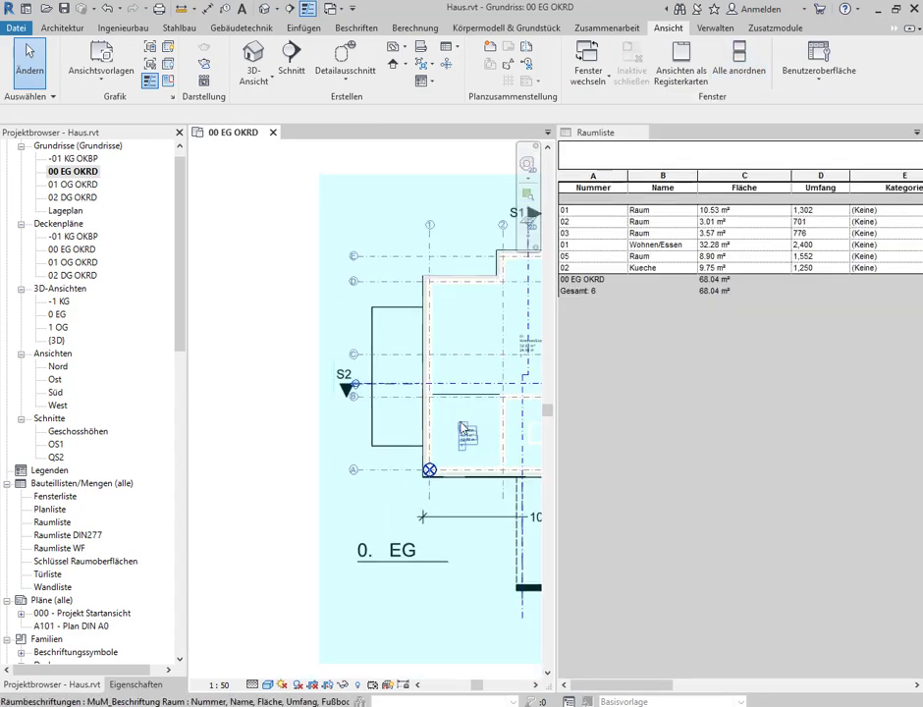
Pan and zoom the plan to bring the Wohnen/Essen room into view.
middle_click_drag(465, 432, 257, 433)
scroll(212, 470, "up", 5)
scroll(323, 377, "up", 2)
mouse_move(323, 377)
middle_mouse_down()
mouse_move(463, 400)
mouse_move(487, 422)
middle_mouse_up()
left_click(647, 211)
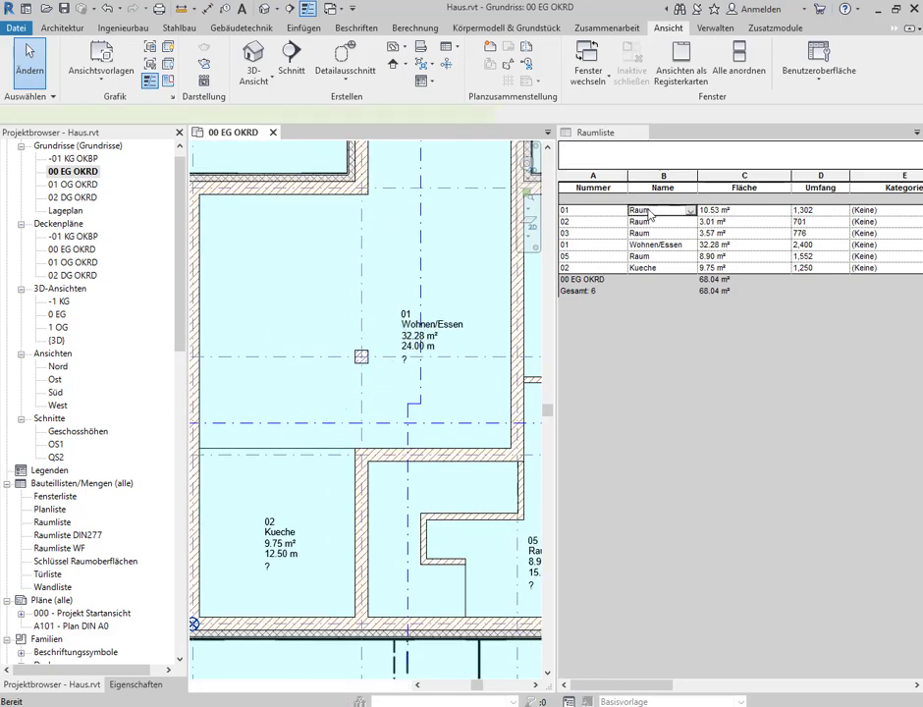
left_click(437, 406)
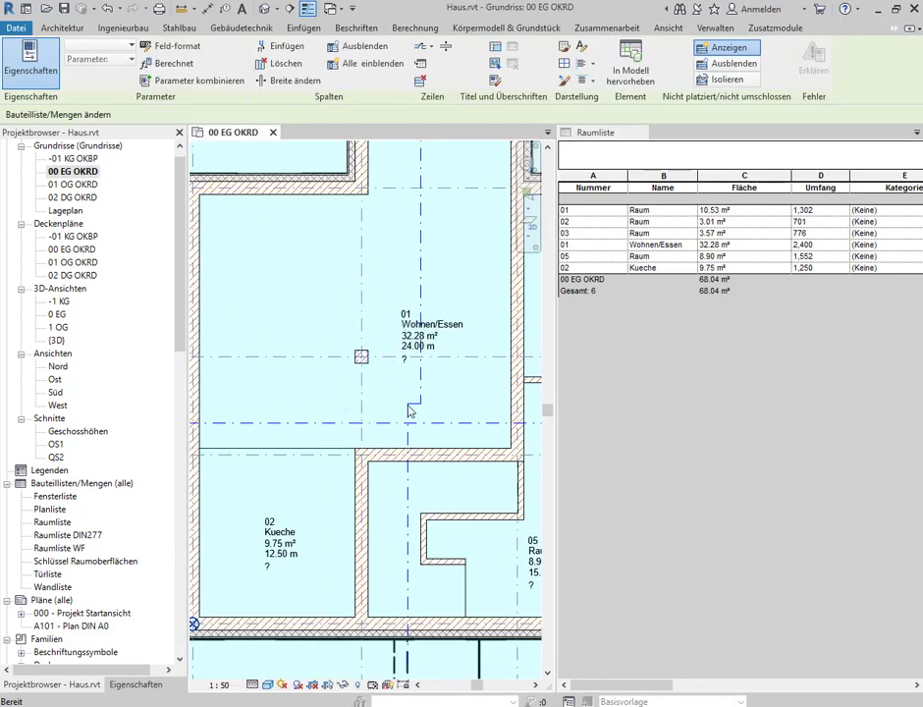
scroll(418, 418, "down", 3)
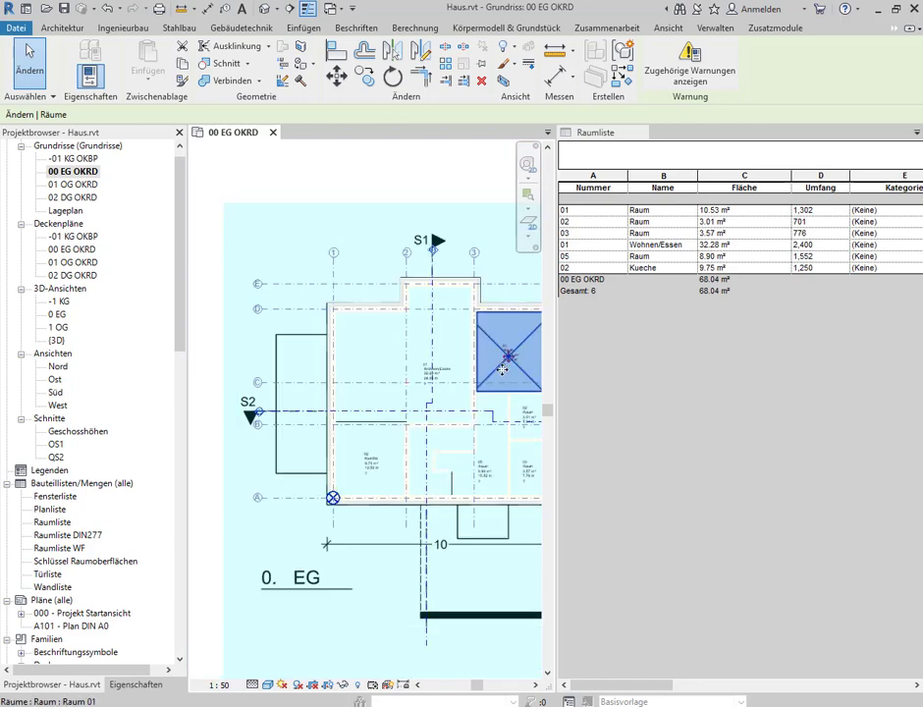
scroll(490, 373, "down", 2)
scroll(462, 380, "up", 2)
scroll(471, 389, "up", 1)
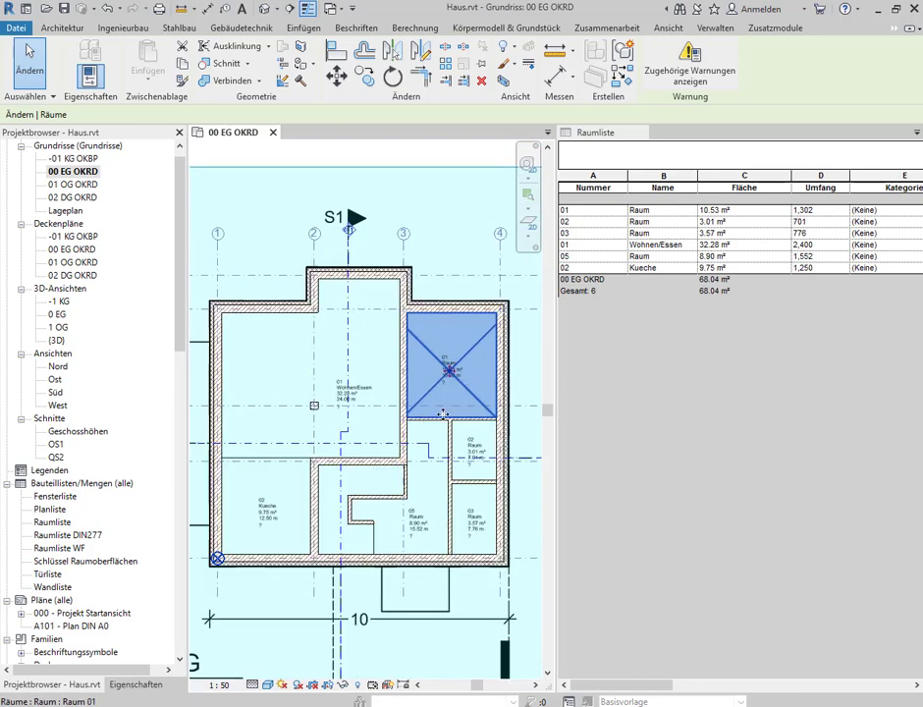
Name the first schedule room Arbeiten and confirm its number 03.
left_click(656, 210)
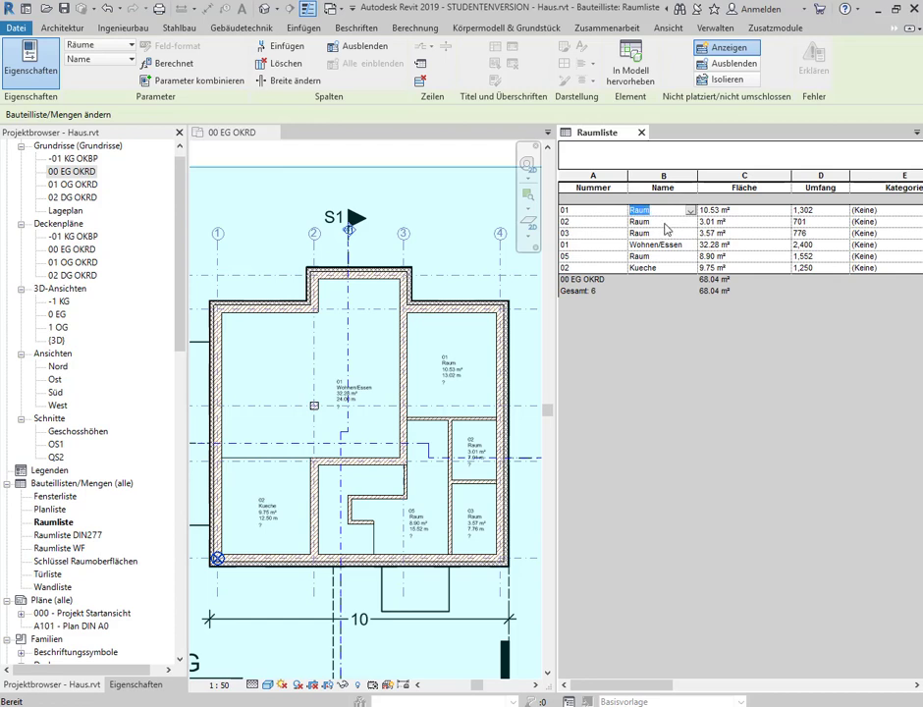
type("Arbeiten")
left_click(665, 223)
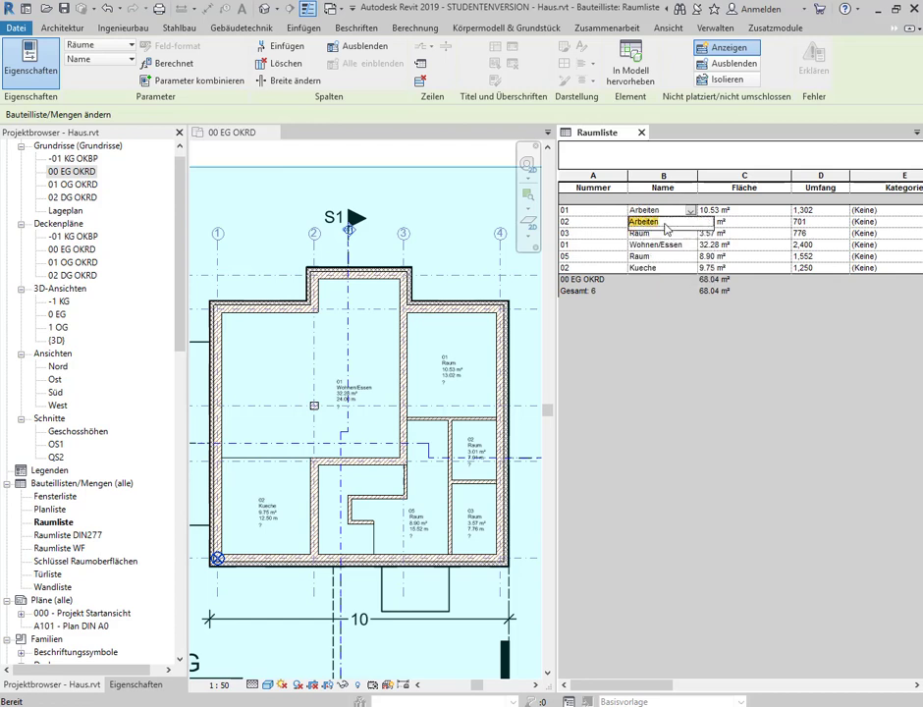
key("Escape")
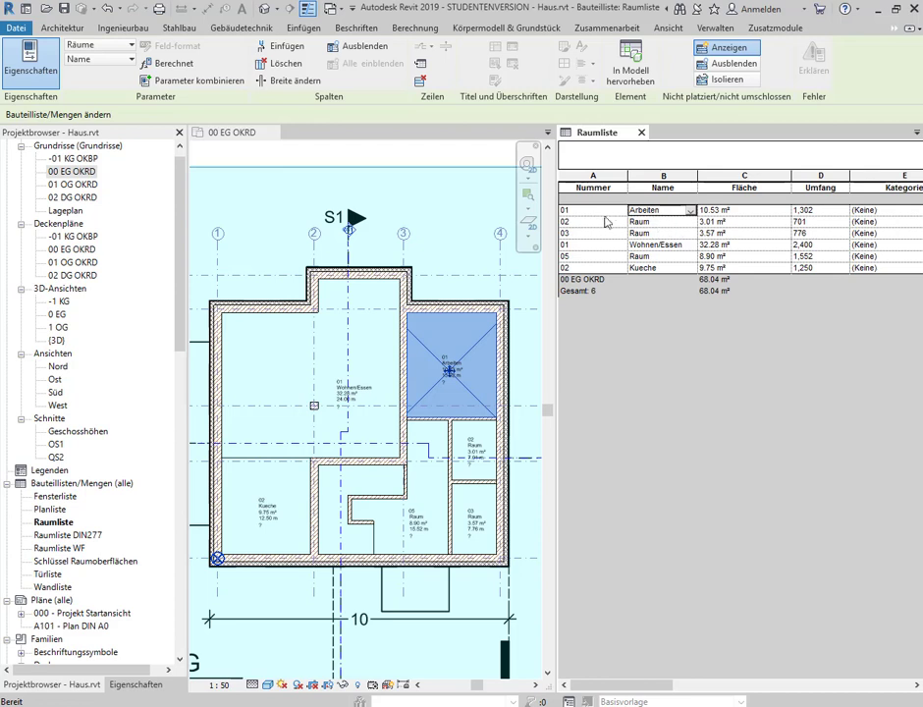
left_click(600, 211)
type("03")
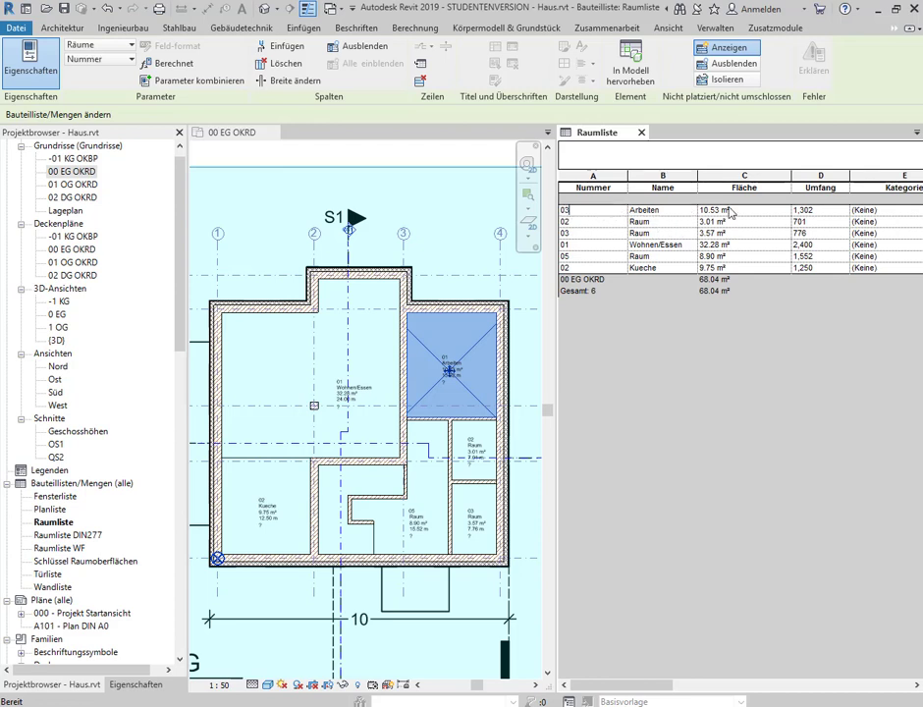
key("Return")
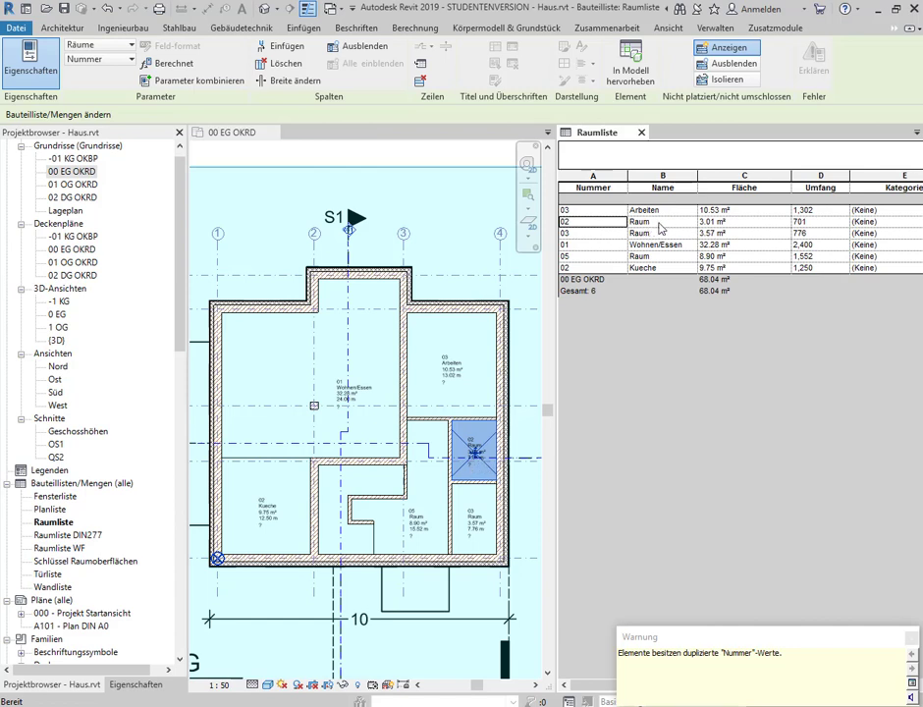
Rename the next room Dusche/WC and give it number 04.
left_click(658, 223)
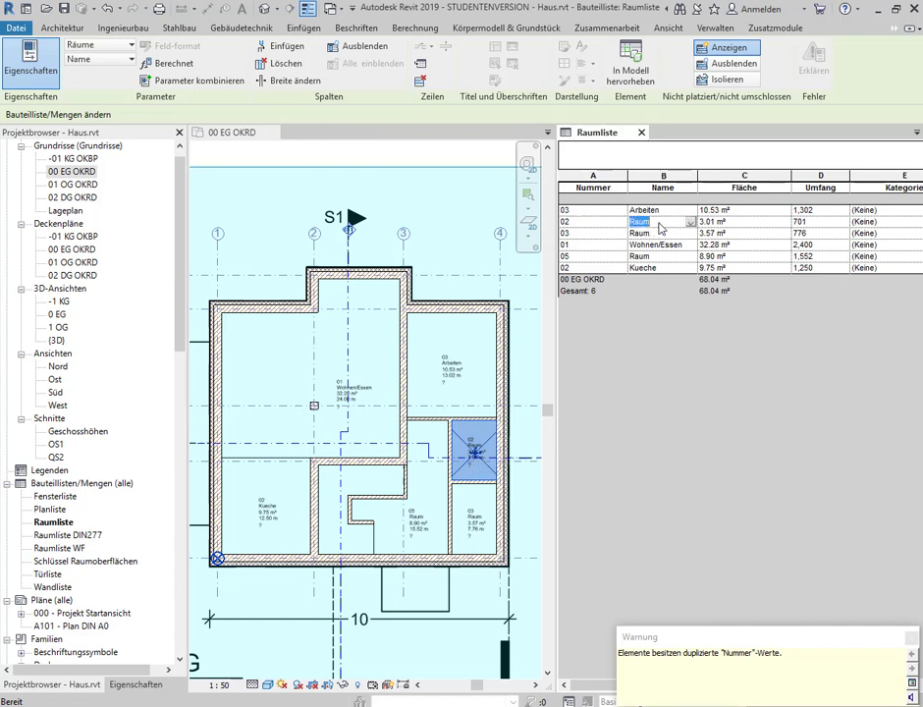
type("WC")
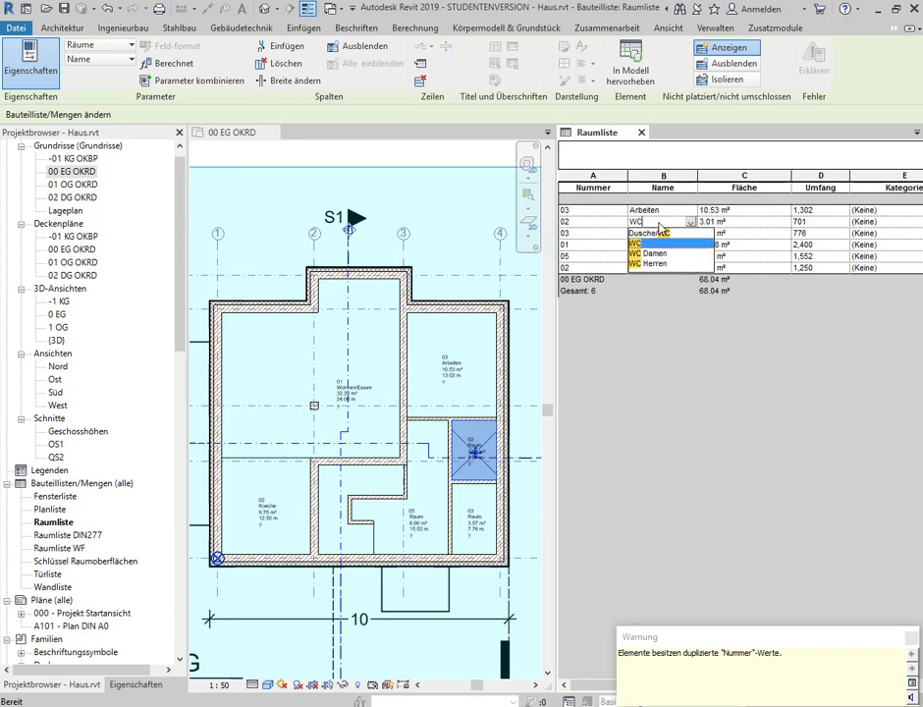
key("Down")
key("Return")
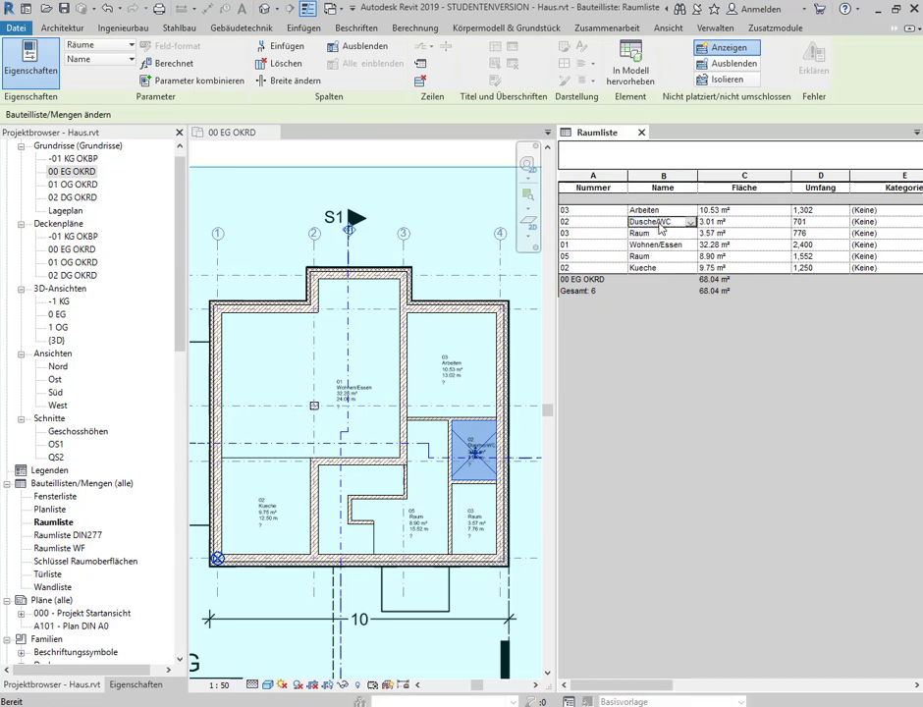
left_click(592, 222)
type("0")
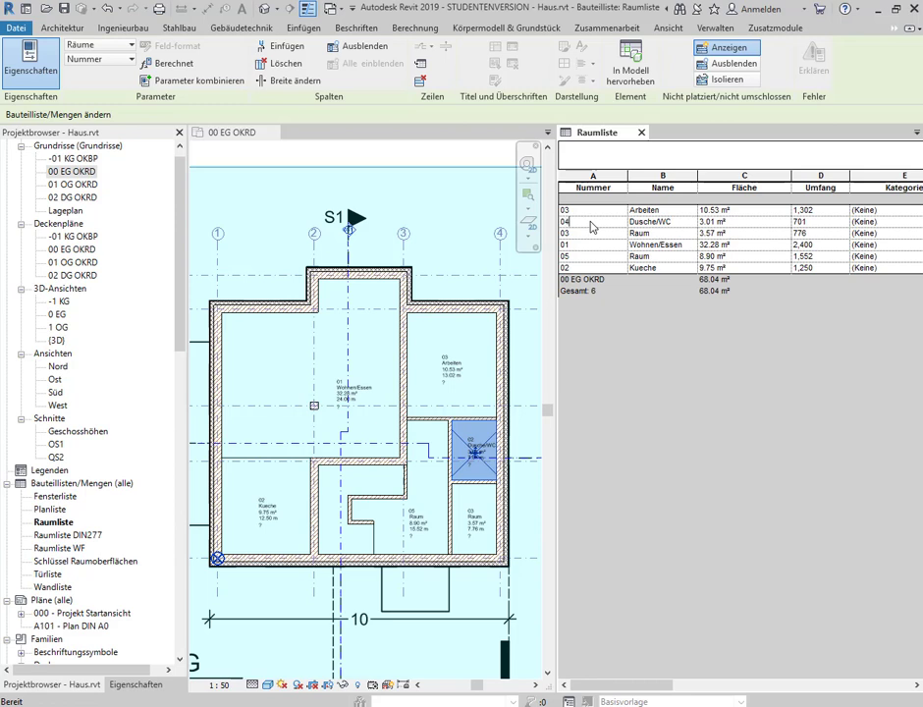
Rename a Raum room to Abstellraum with number 05.
left_click(663, 233)
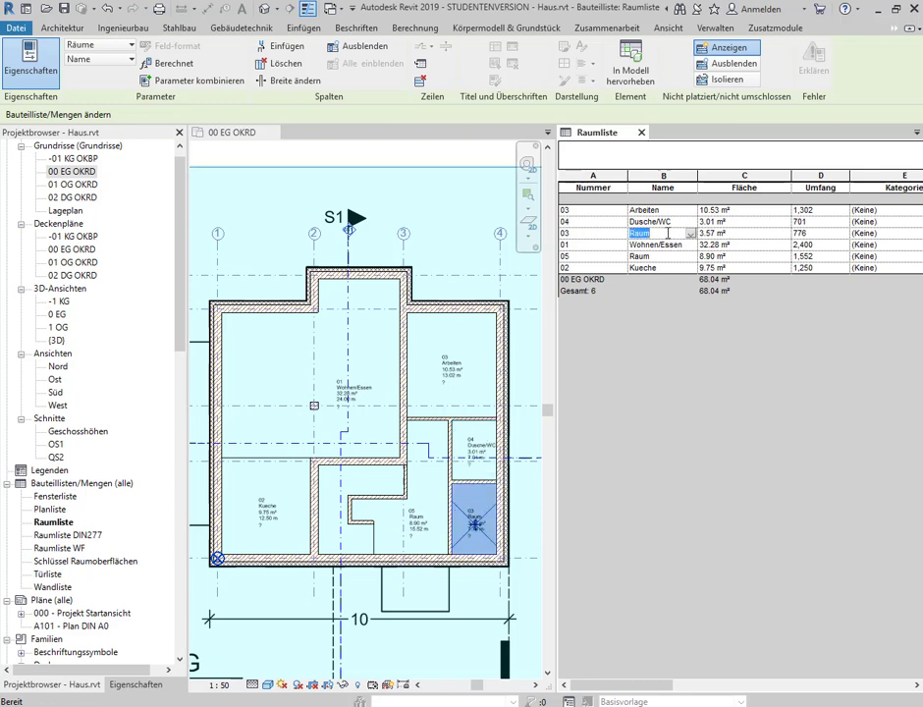
type("Abst")
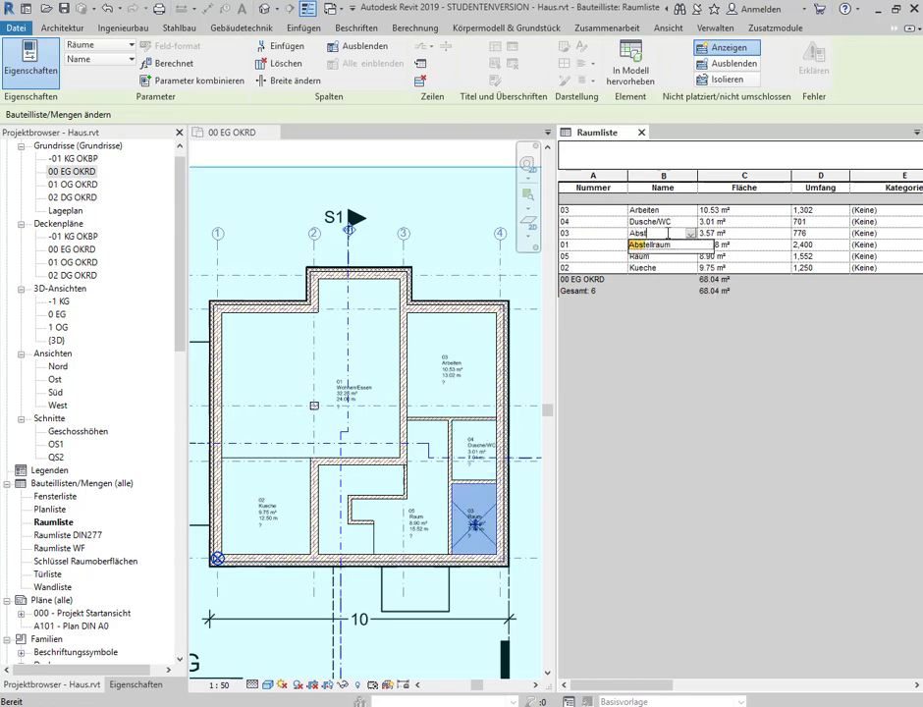
type("ellraum")
left_click(669, 234)
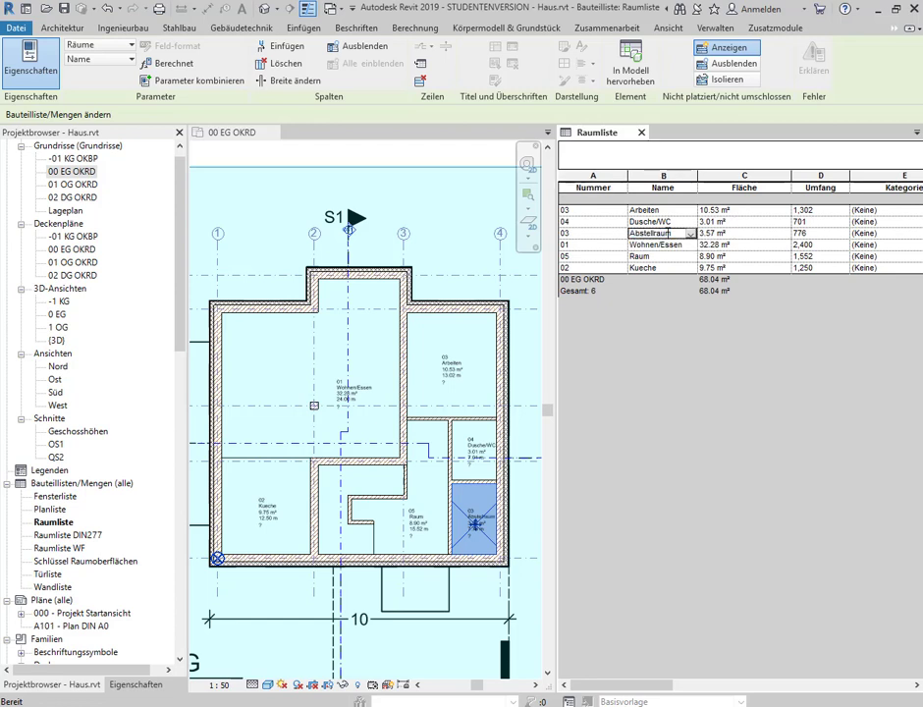
left_click(604, 236)
type("5")
key("Return")
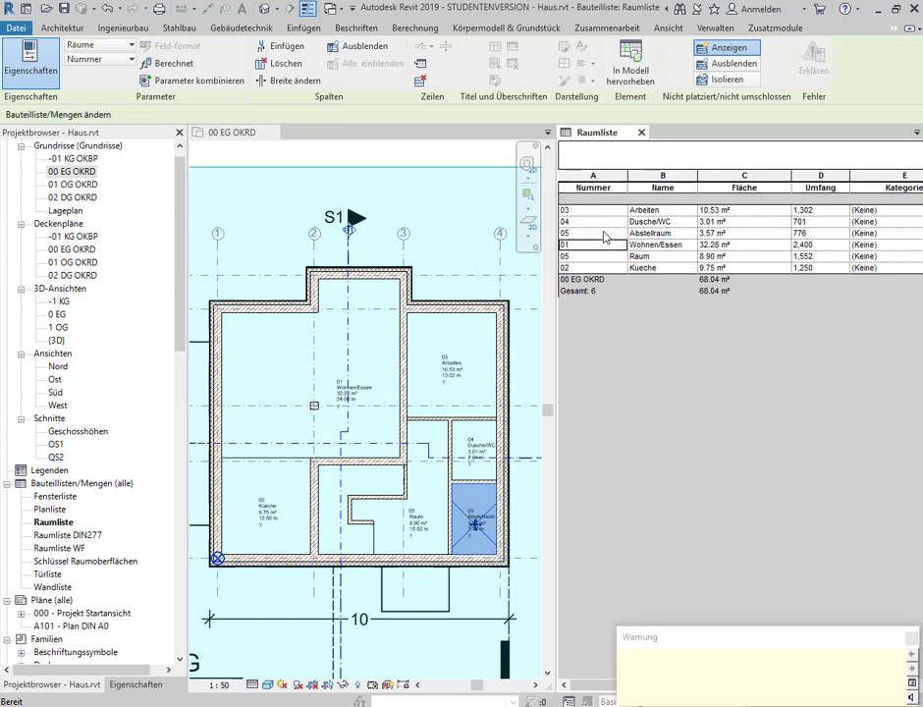
Rename the remaining Raum room to Flur with number 06.
left_click(662, 256)
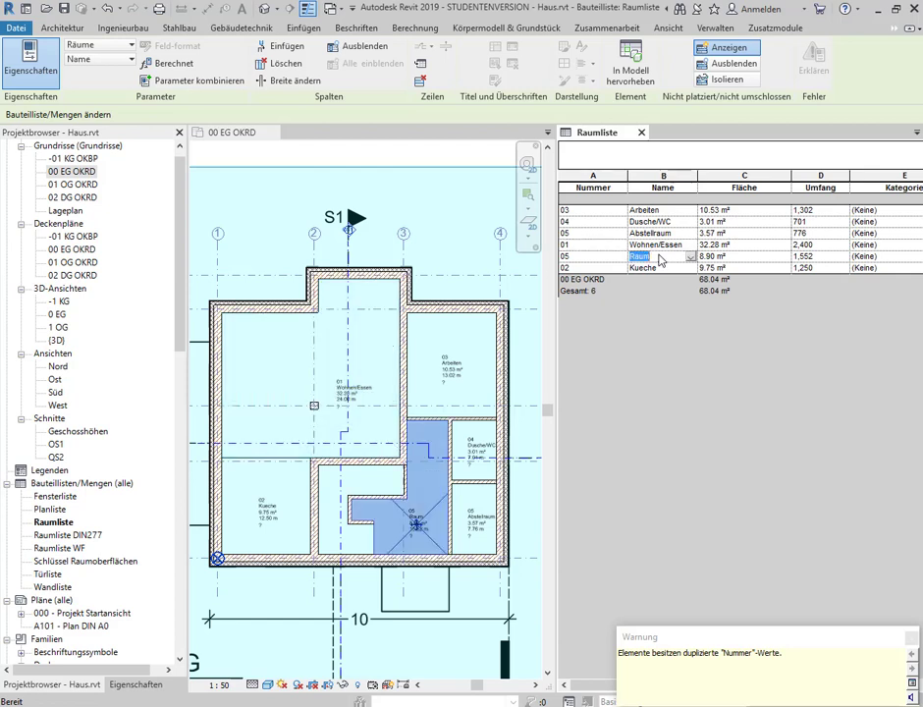
type("Flur")
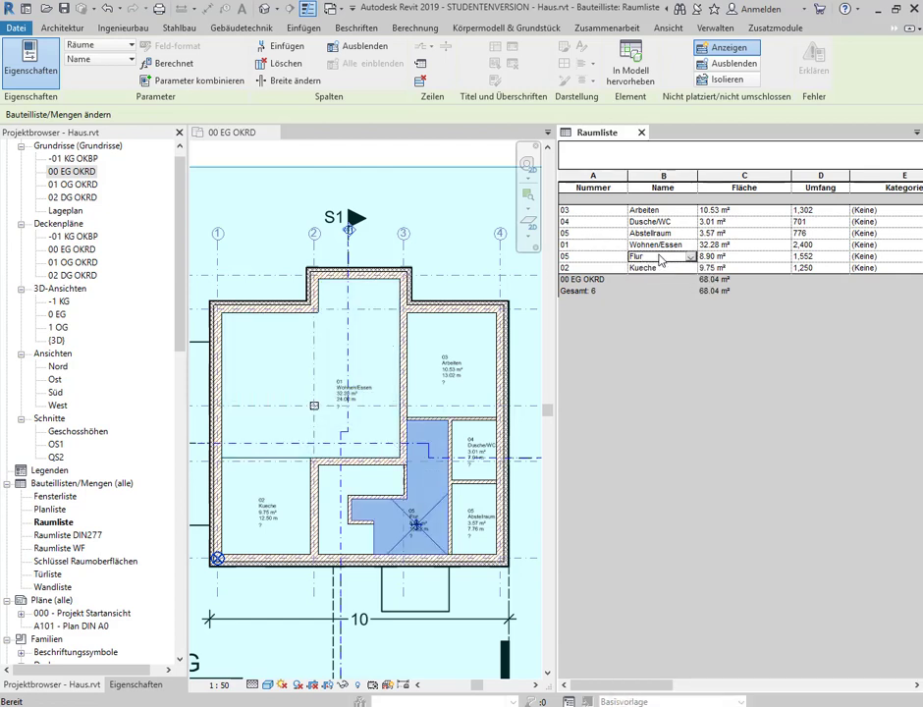
left_click(602, 258)
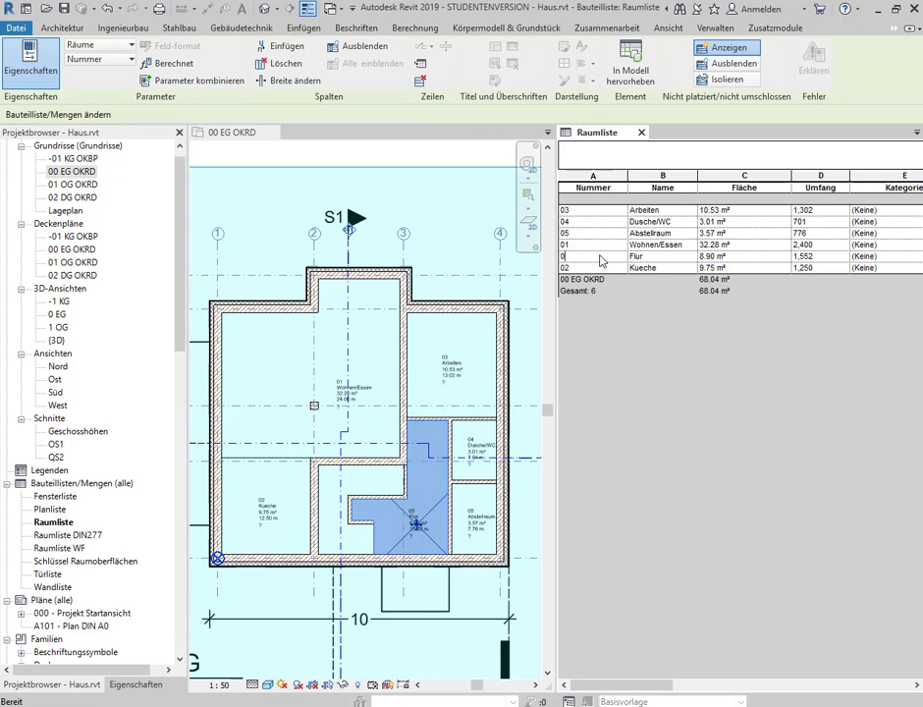
type("6")
key("Return")
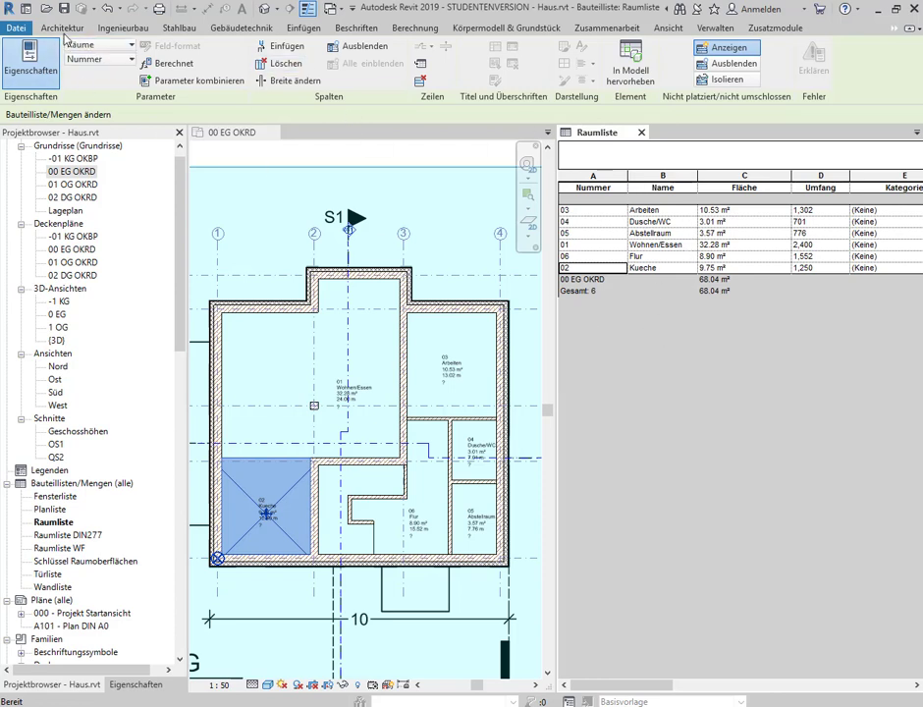
Inspect the Parameter list and number-column menu unchanged, then close the Raumliste tab.
left_click(132, 60)
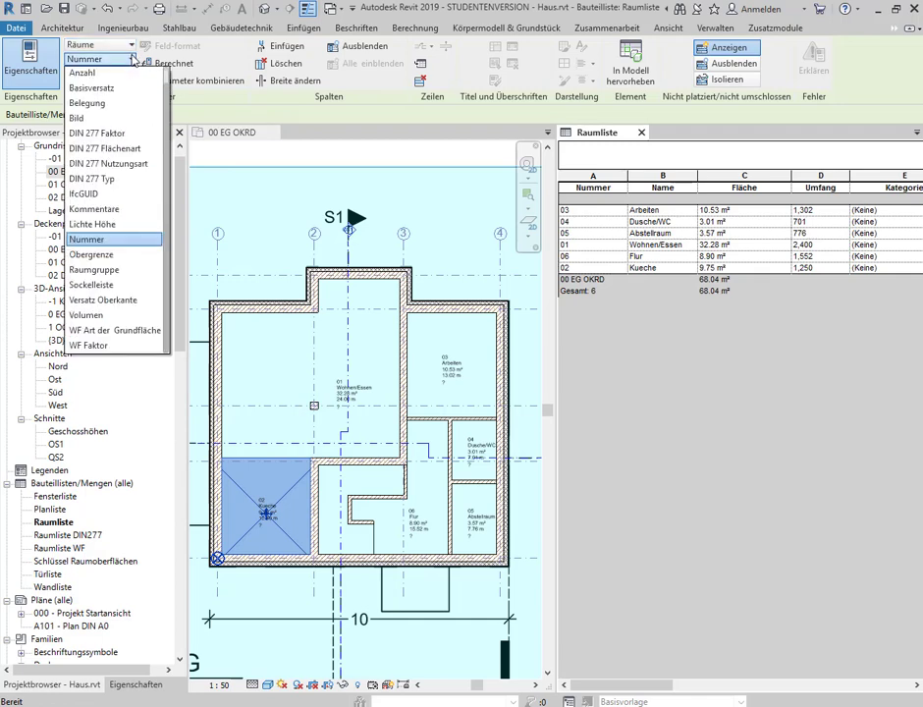
left_click(89, 240)
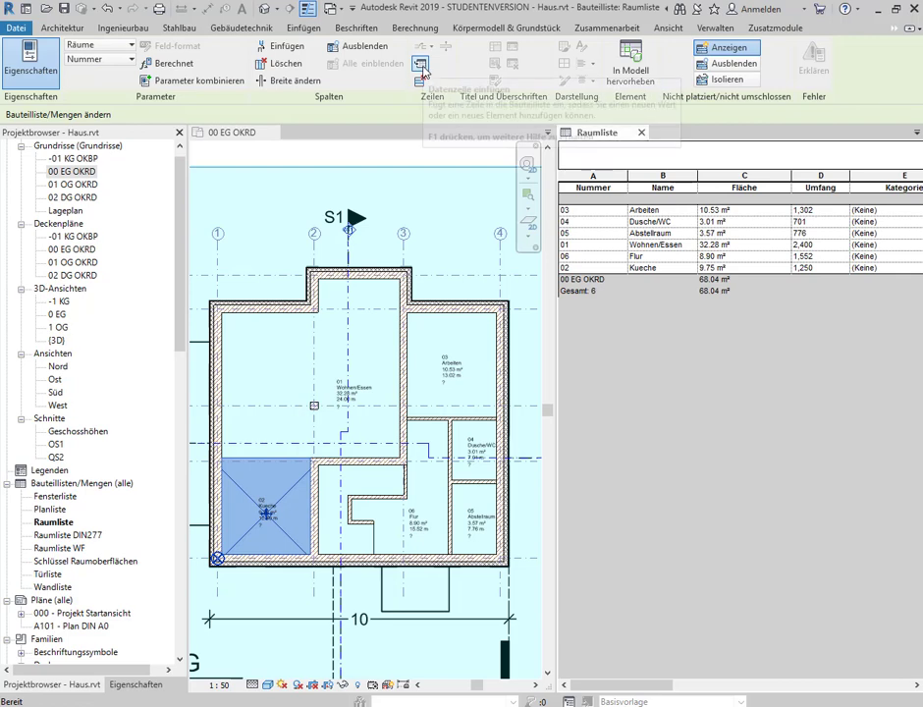
right_click(590, 179)
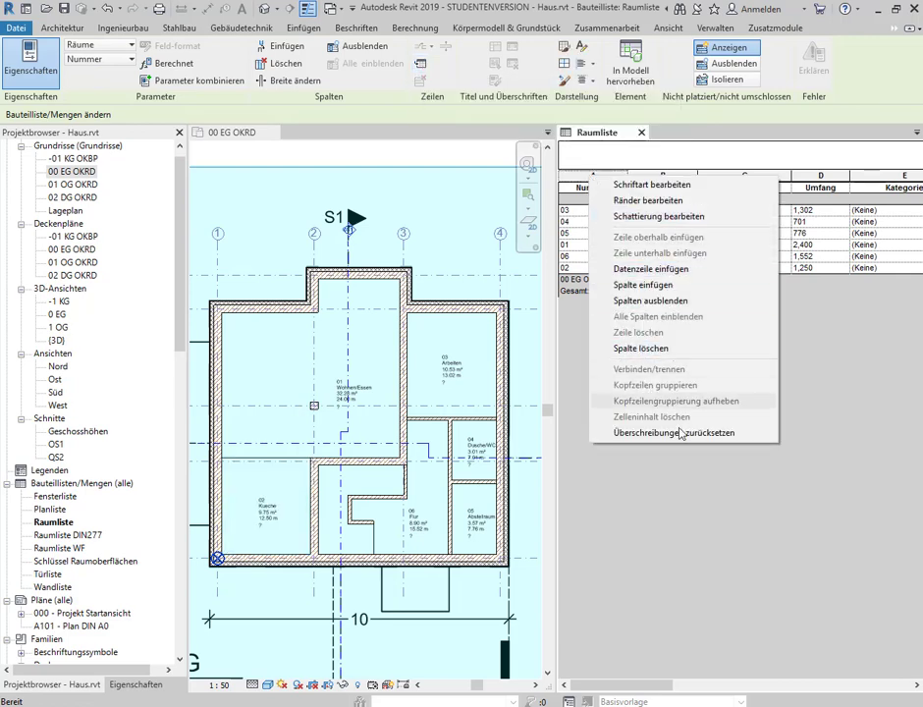
left_click(677, 504)
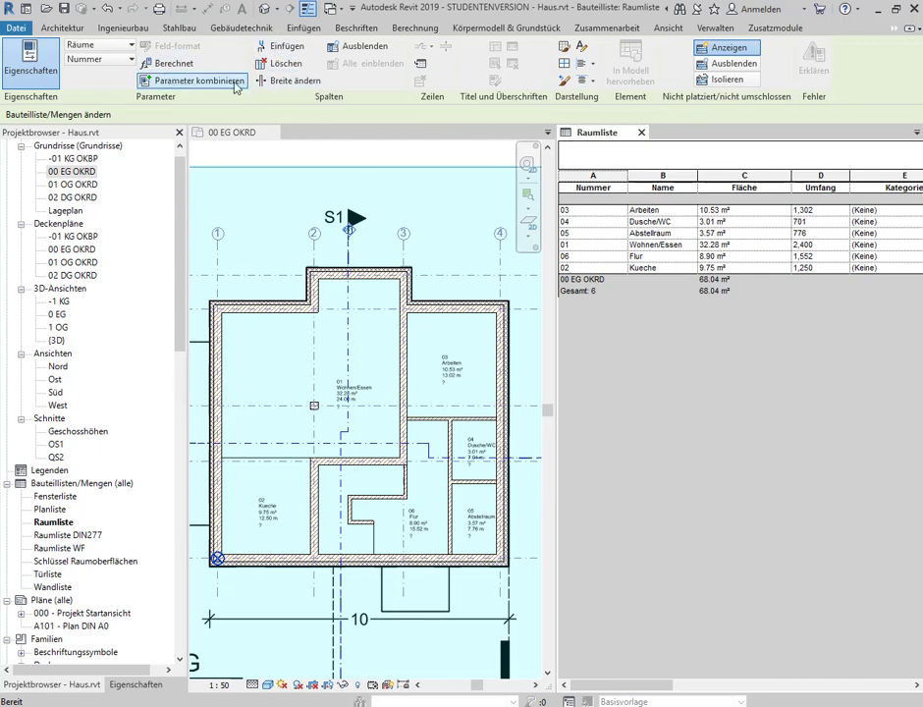
left_click(641, 132)
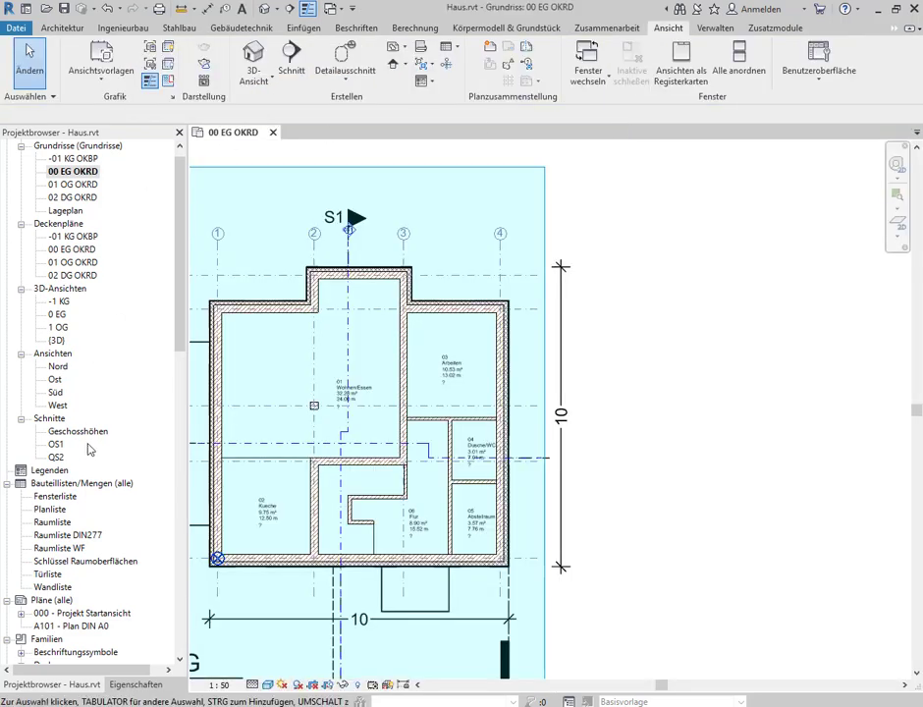
Reopen Raumliste and set its Sortierung/Gruppierung to sort by Nummer.
double_click(53, 521)
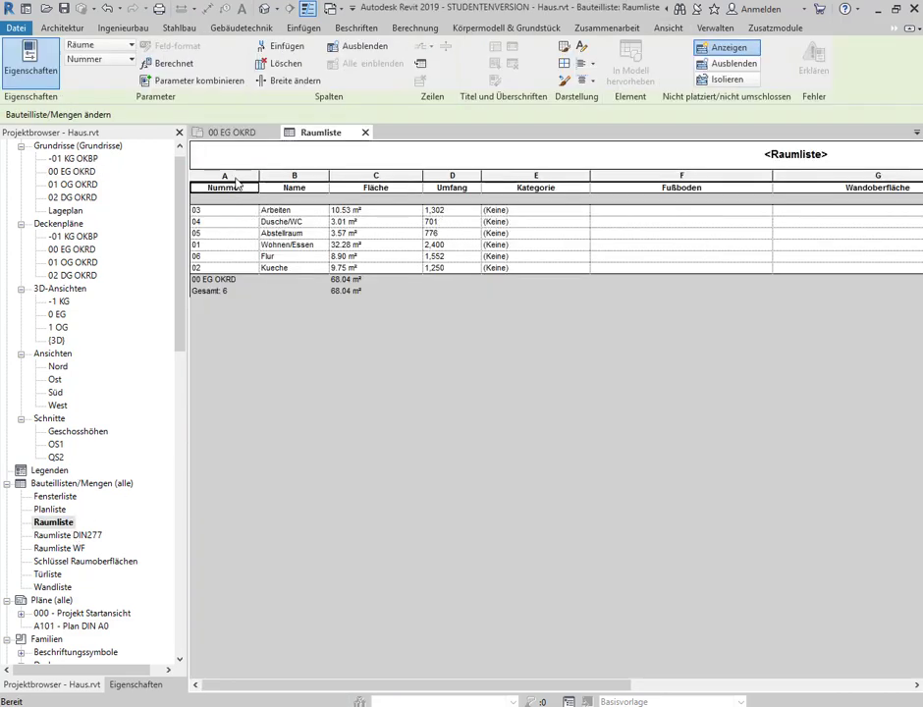
left_click(130, 684)
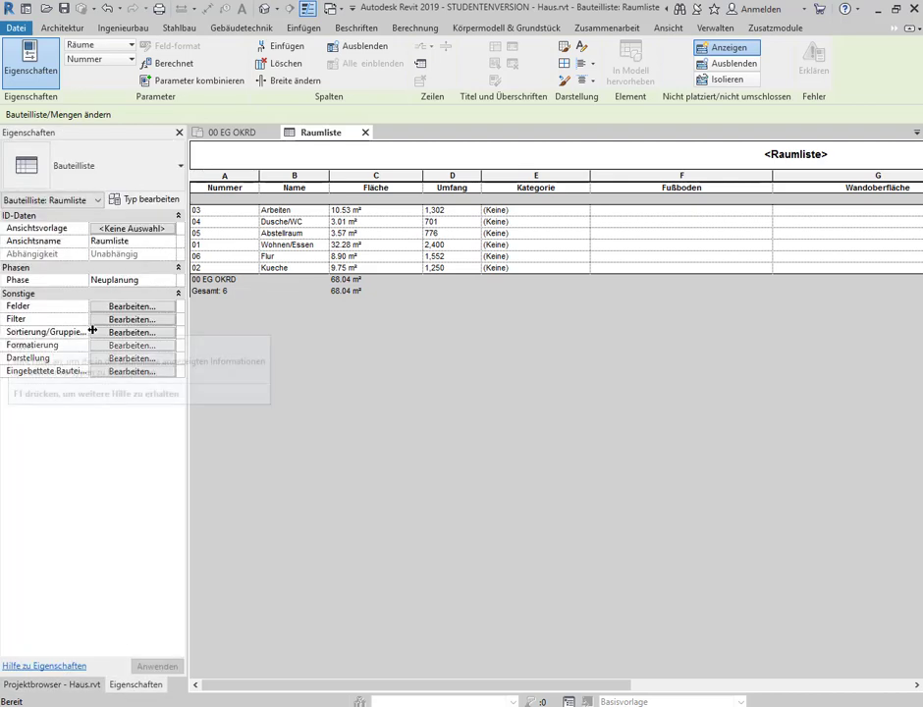
left_click(90, 332)
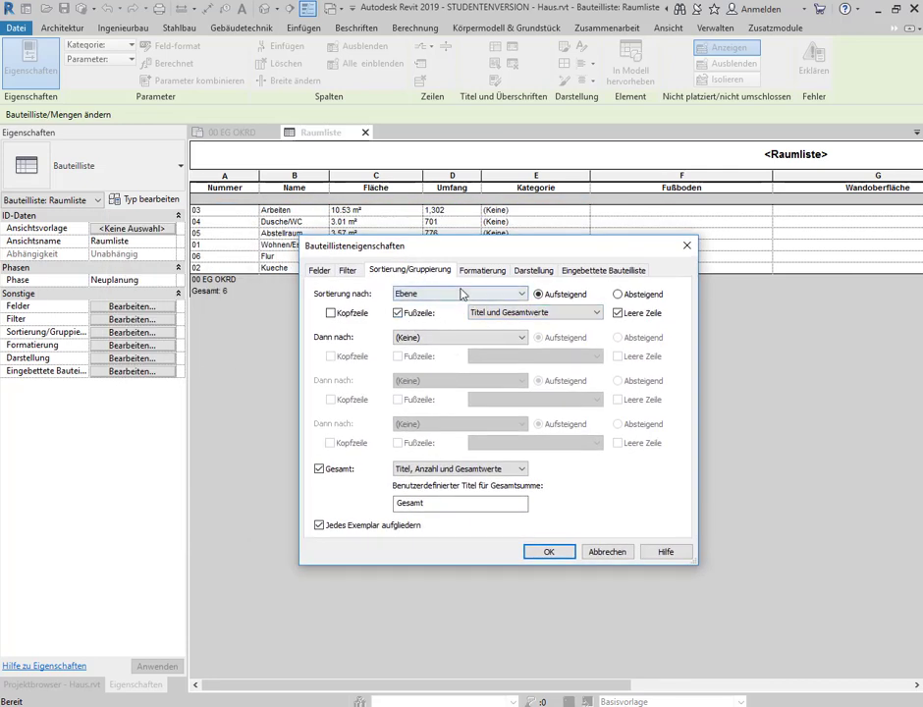
left_click(461, 294)
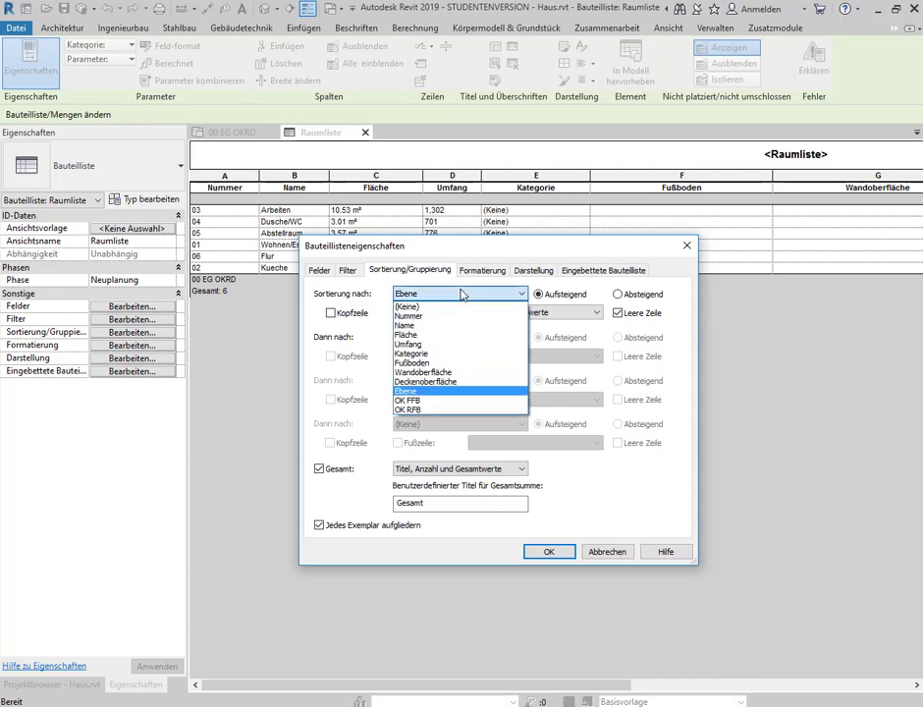
left_click(408, 315)
left_click(549, 551)
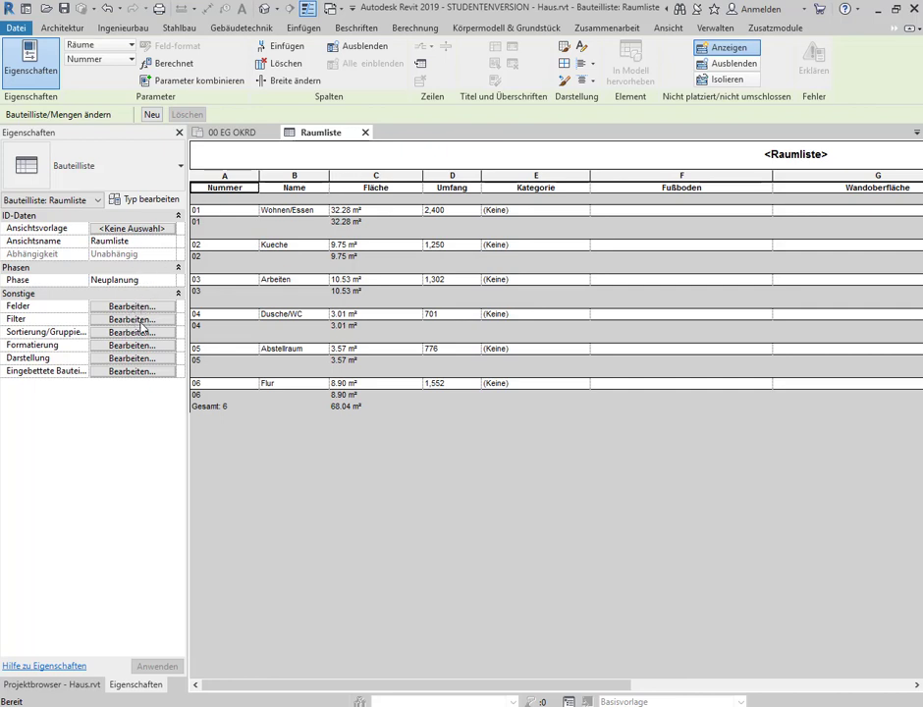
Change the schedule's primary sort field to OK FFB.
left_click(139, 333)
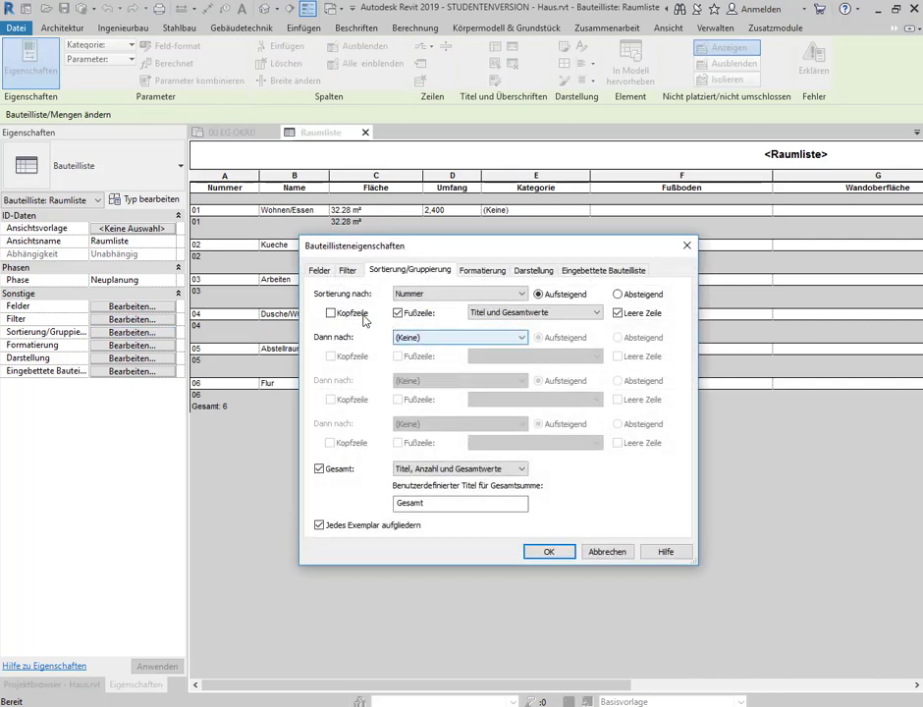
left_click(487, 294)
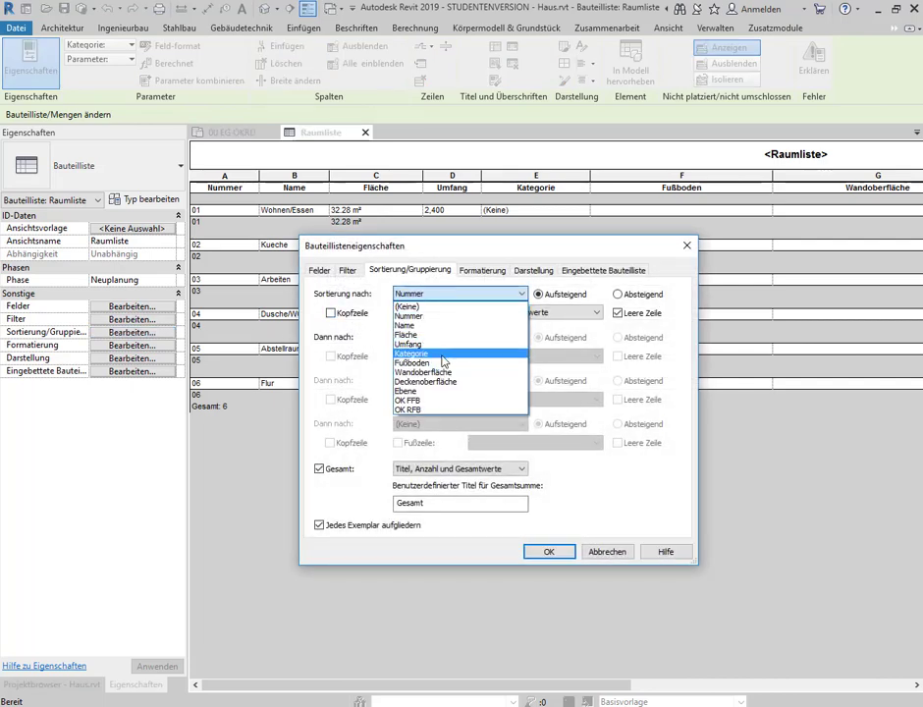
left_click(431, 435)
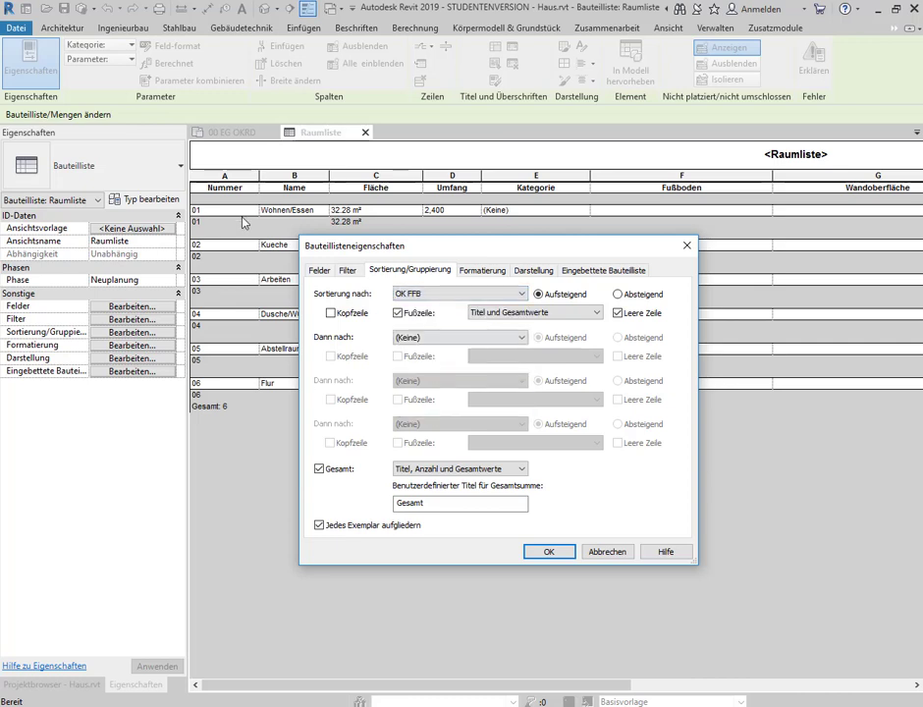
left_click(548, 552)
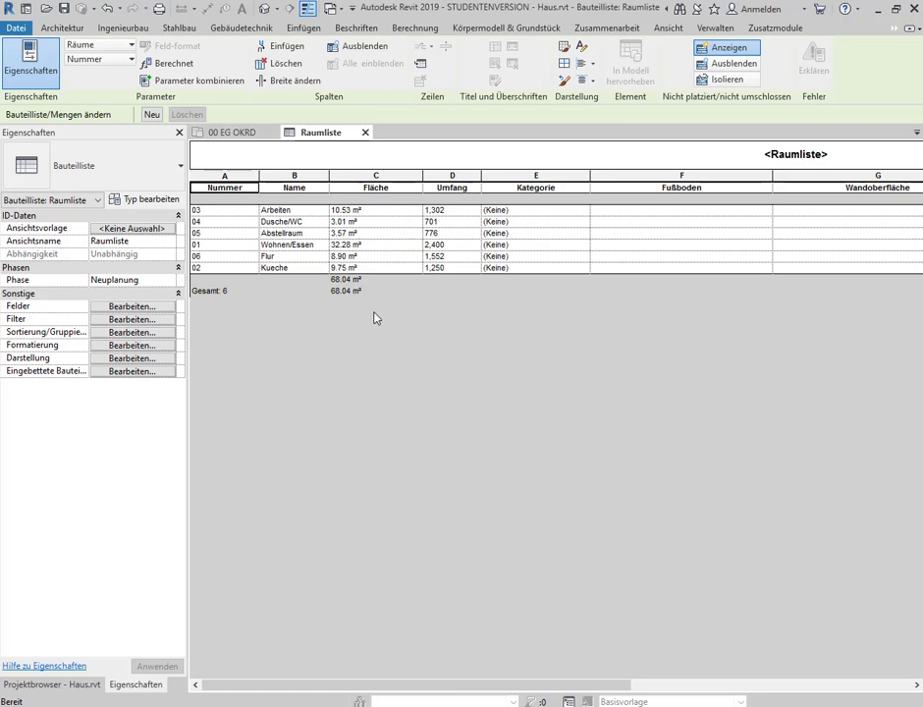
Add Nummer as the secondary Dann nach sort field.
left_click(132, 331)
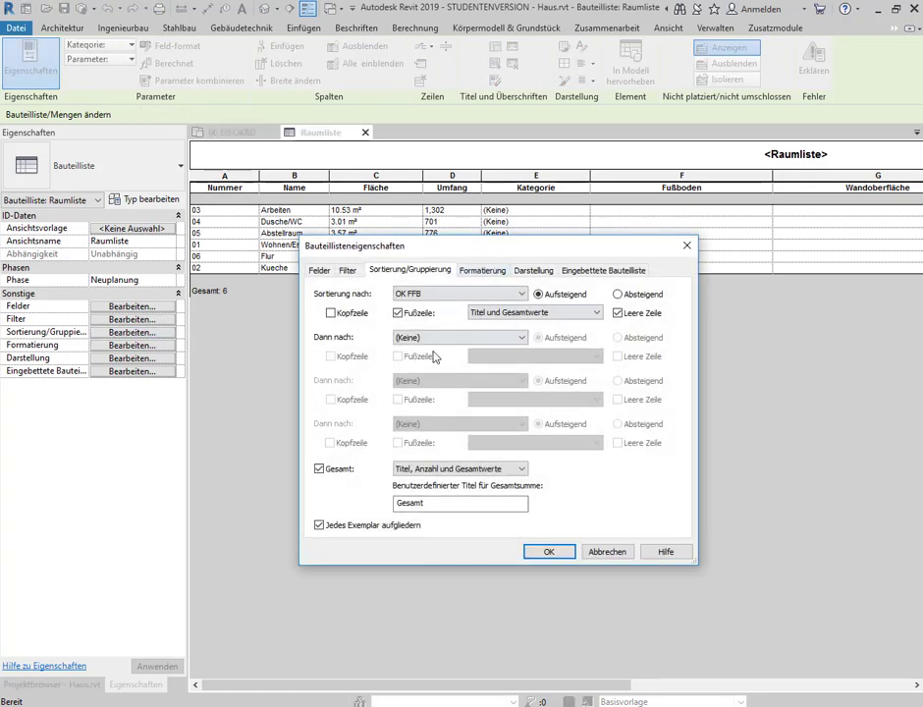
left_click(491, 338)
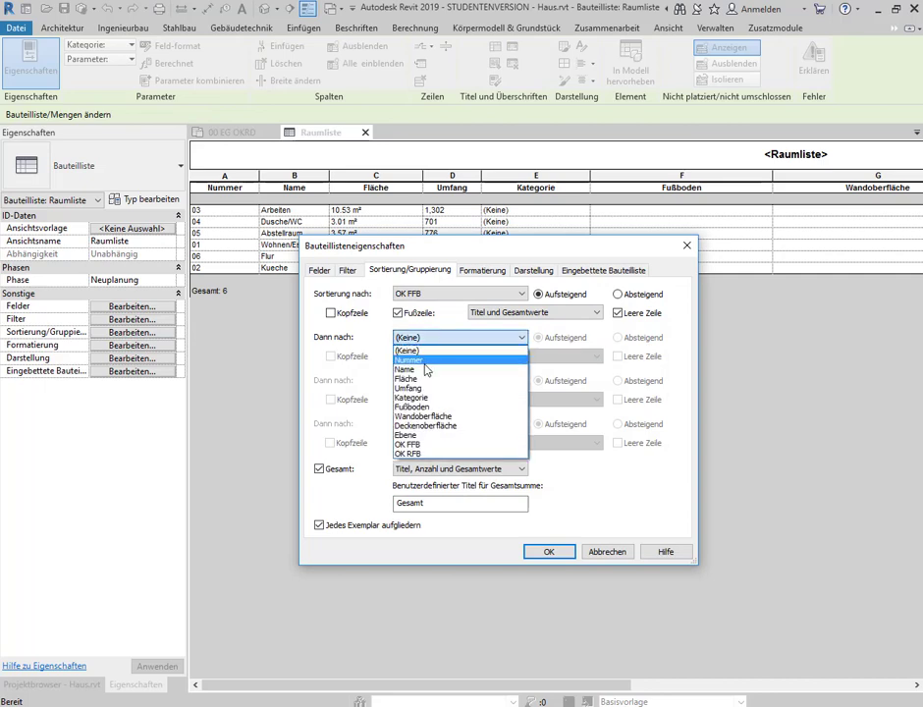
left_click(457, 361)
left_click(549, 552)
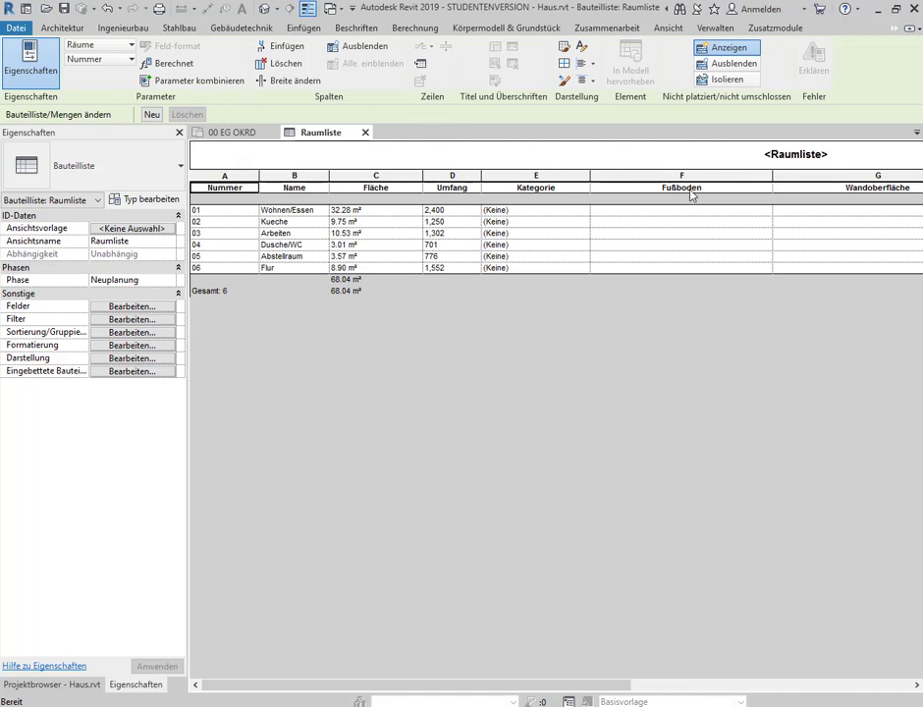
left_click(638, 210)
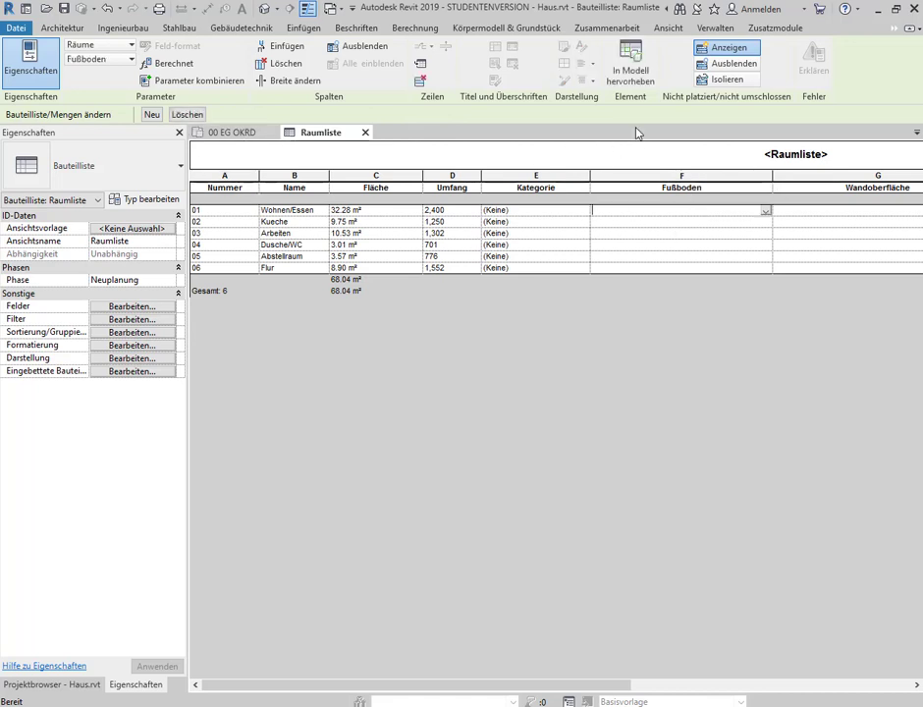
Tile schedule and plan, then set room 01's Fußboden to Fliesen in the schedule.
left_click(666, 29)
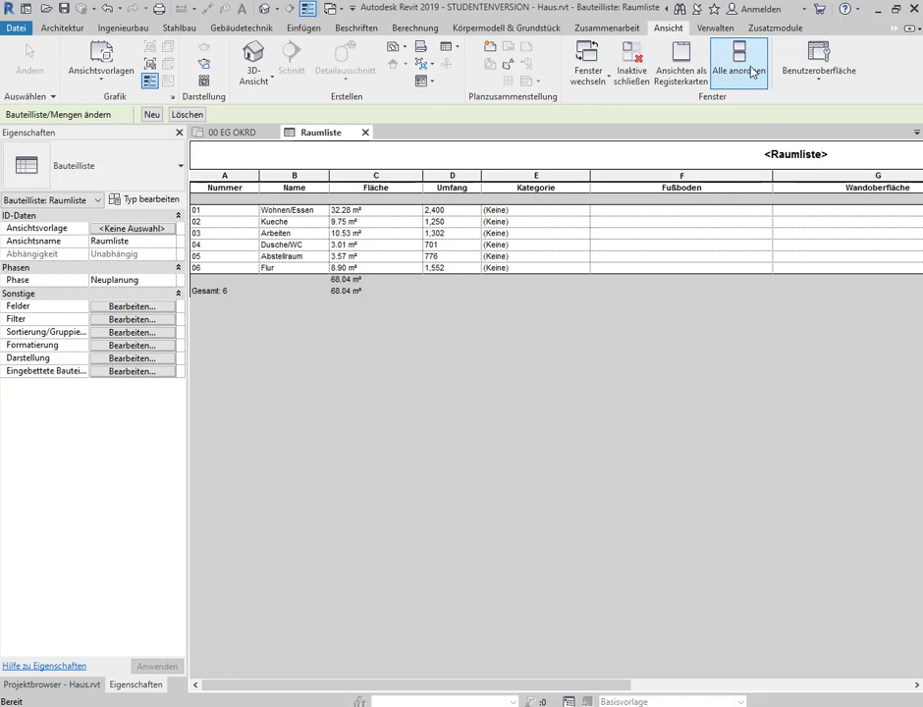
left_click(735, 71)
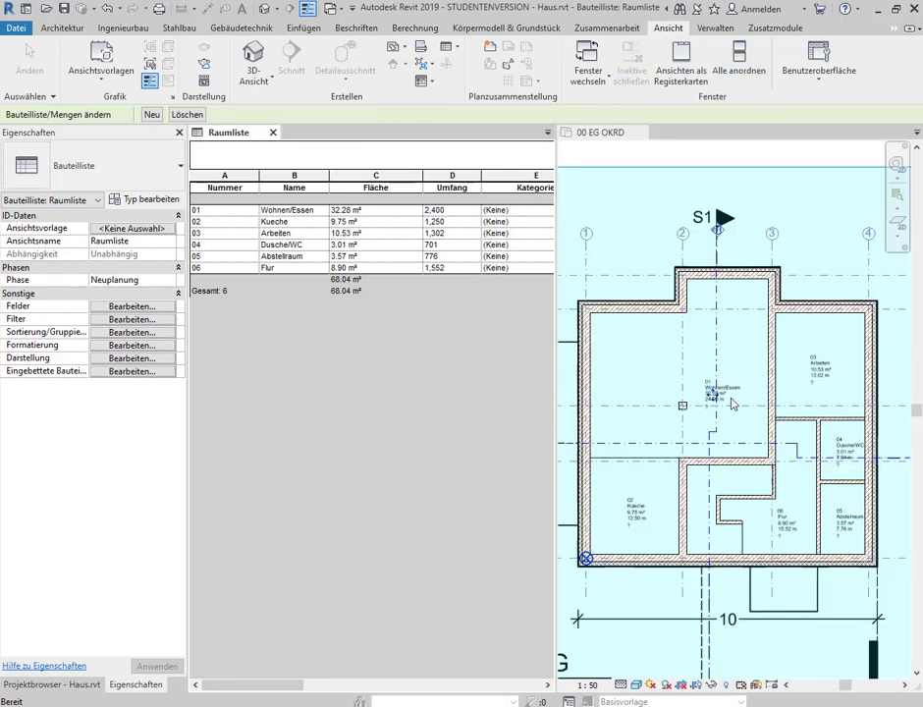
scroll(731, 402, "up", 3)
scroll(731, 402, "up", 4)
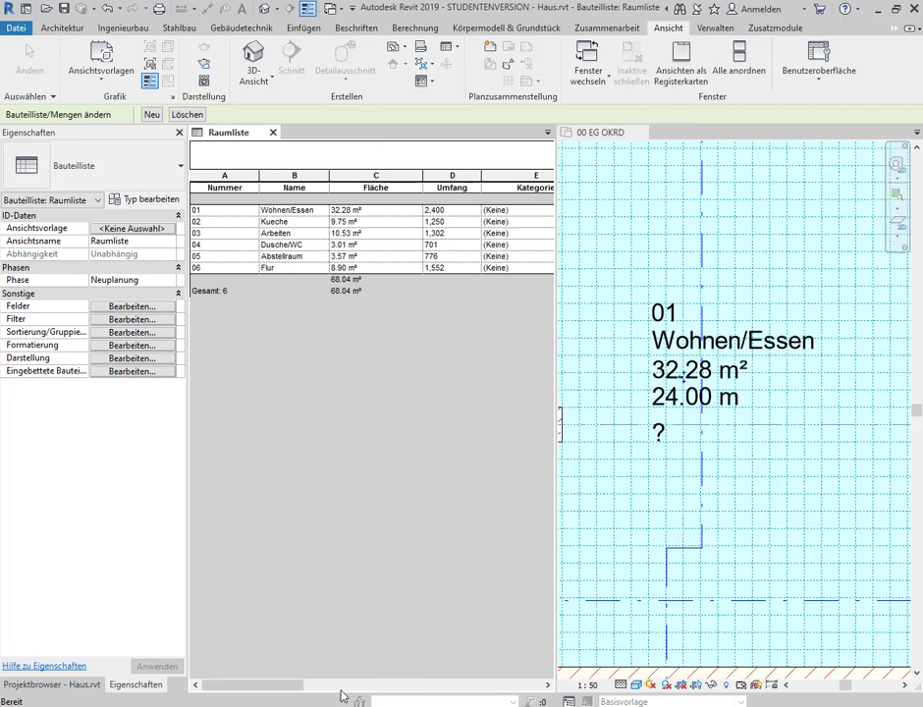
mouse_move(282, 684)
left_mouse_down()
mouse_move(335, 684)
mouse_move(225, 684)
mouse_move(375, 687)
left_mouse_up()
left_click(440, 211)
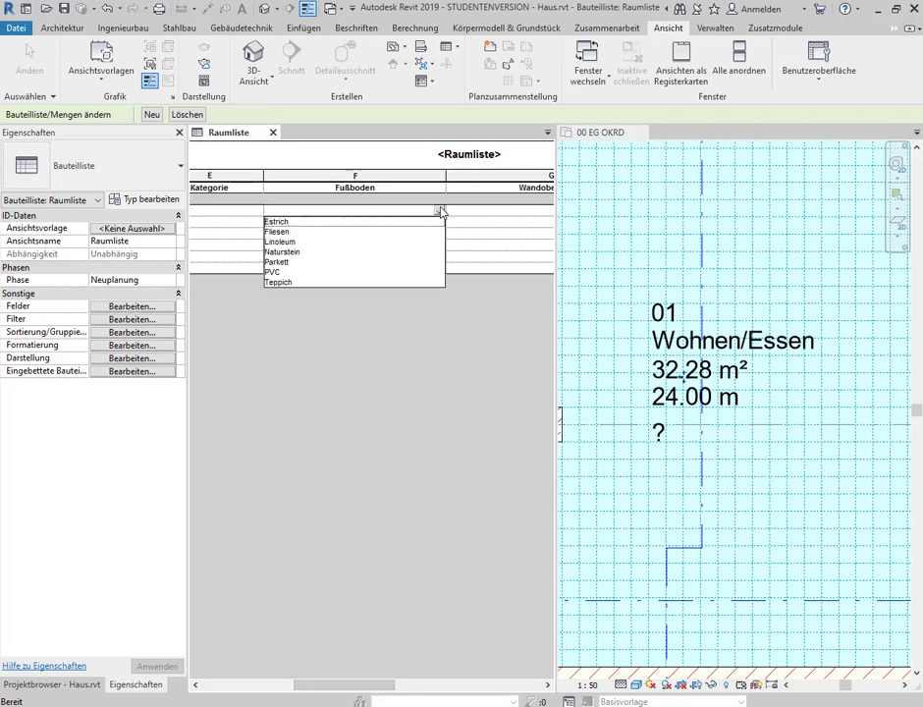
left_click(280, 231)
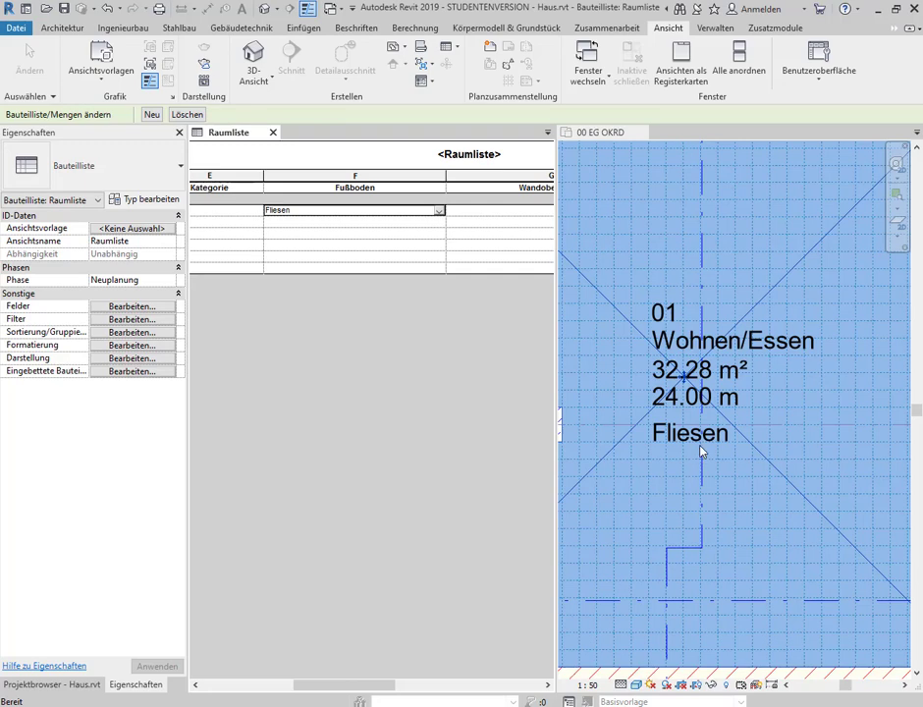
Select room 01 Wohnen/Essen's tag, then set the plan view scale to 1:100.
left_click(690, 369)
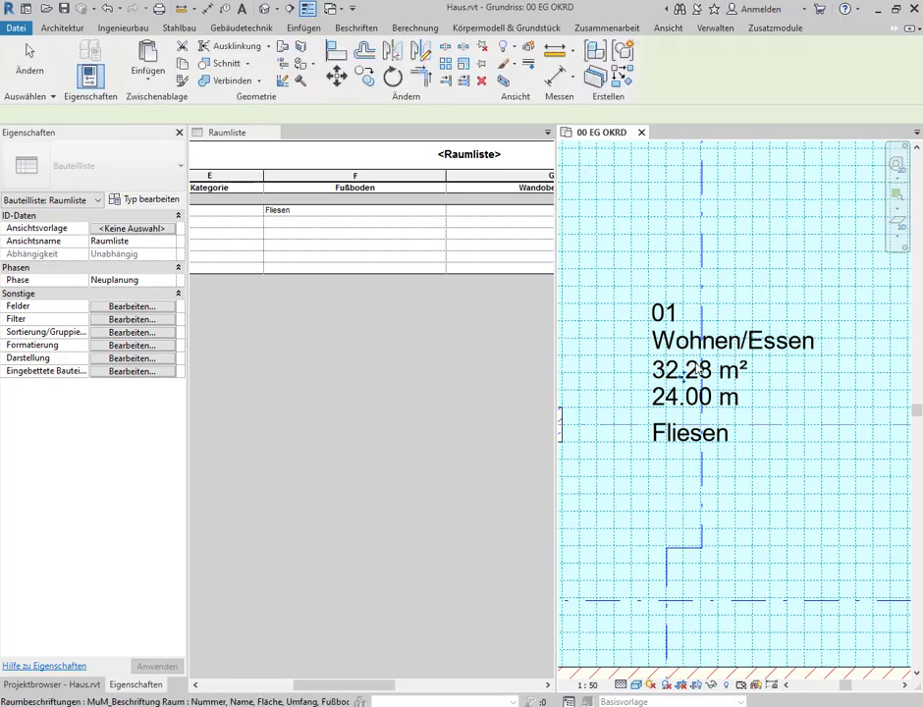
left_click(692, 363)
left_click(697, 355)
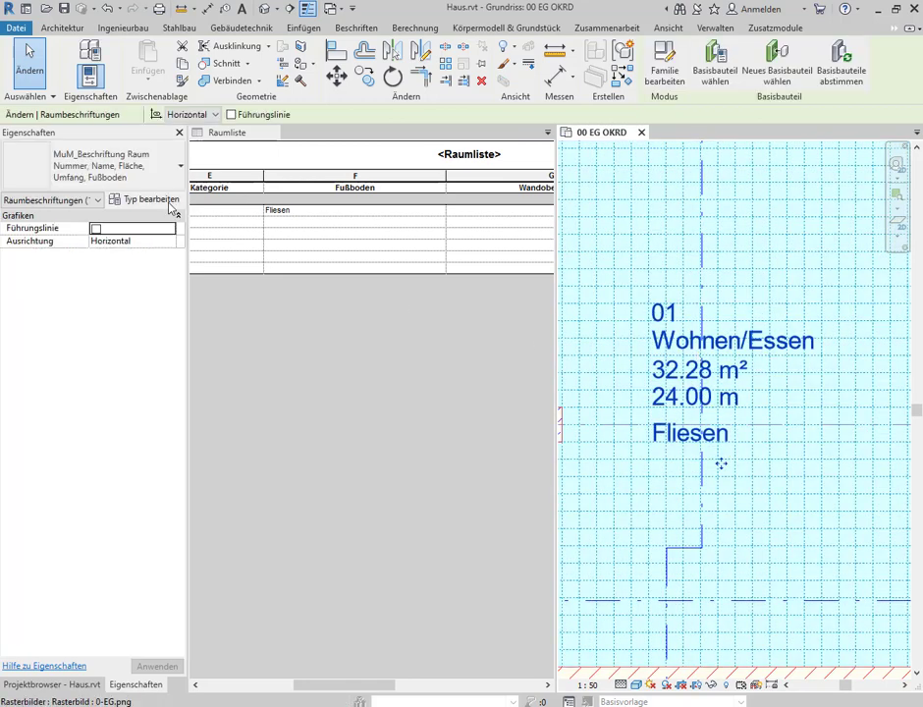
left_click(143, 183)
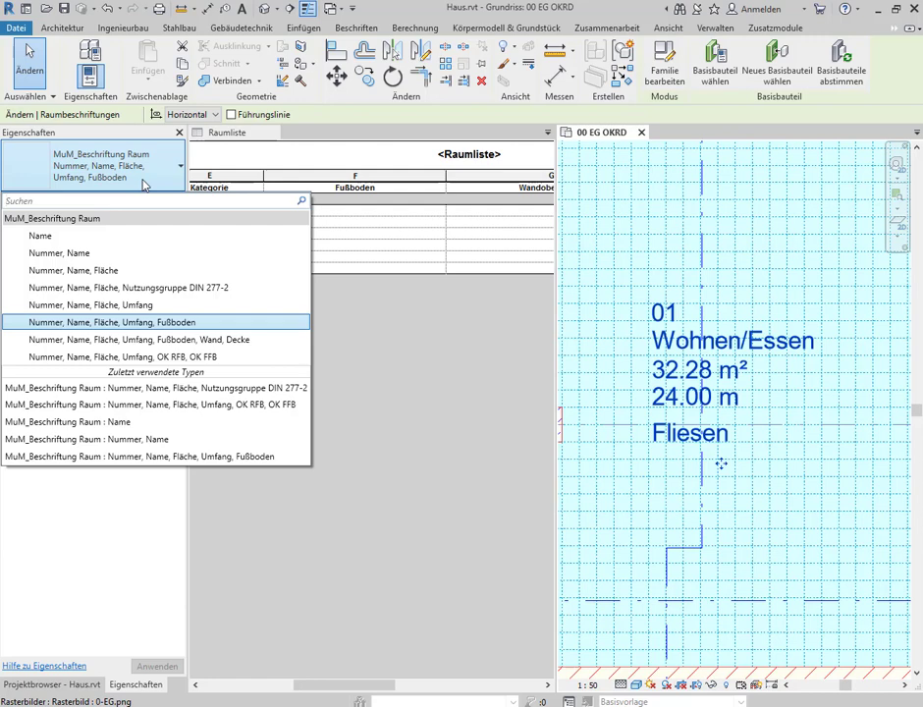
left_click(589, 685)
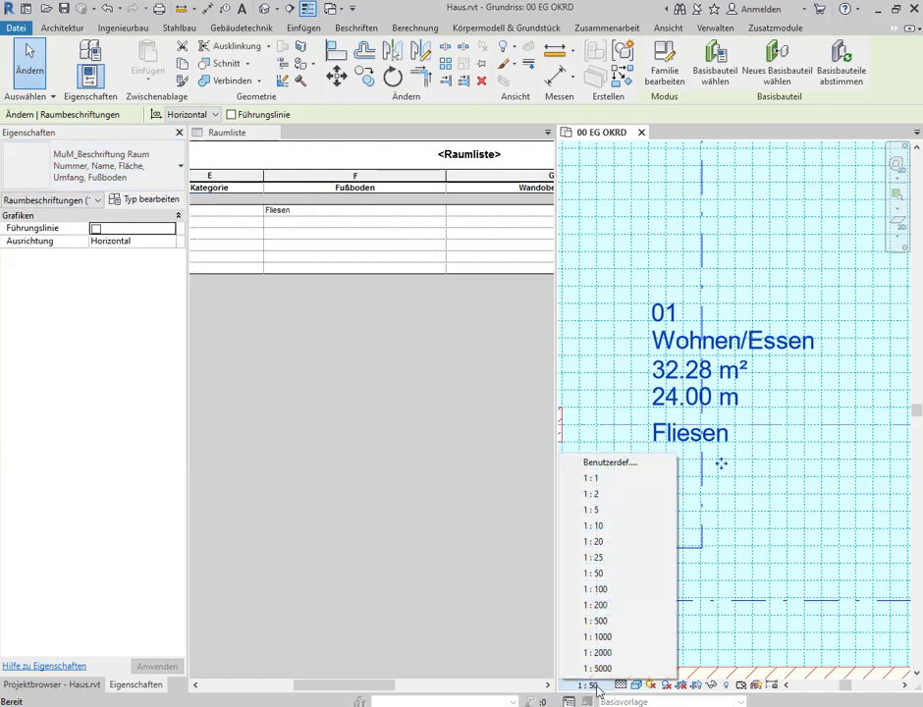
left_click(607, 589)
Switch room 05 Abstellraum's tag to the Nummer, Name, Fläche type and open its type parameters.
scroll(720, 410, "down", 5)
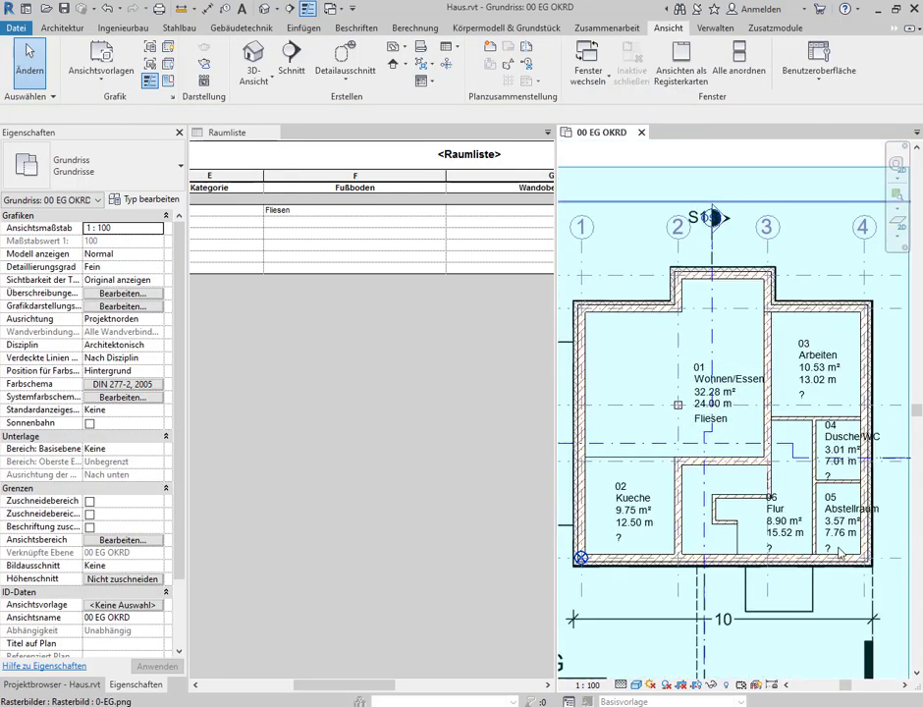
scroll(840, 552, "up", 3)
scroll(840, 551, "up", 2)
middle_click_drag(867, 469, 712, 467)
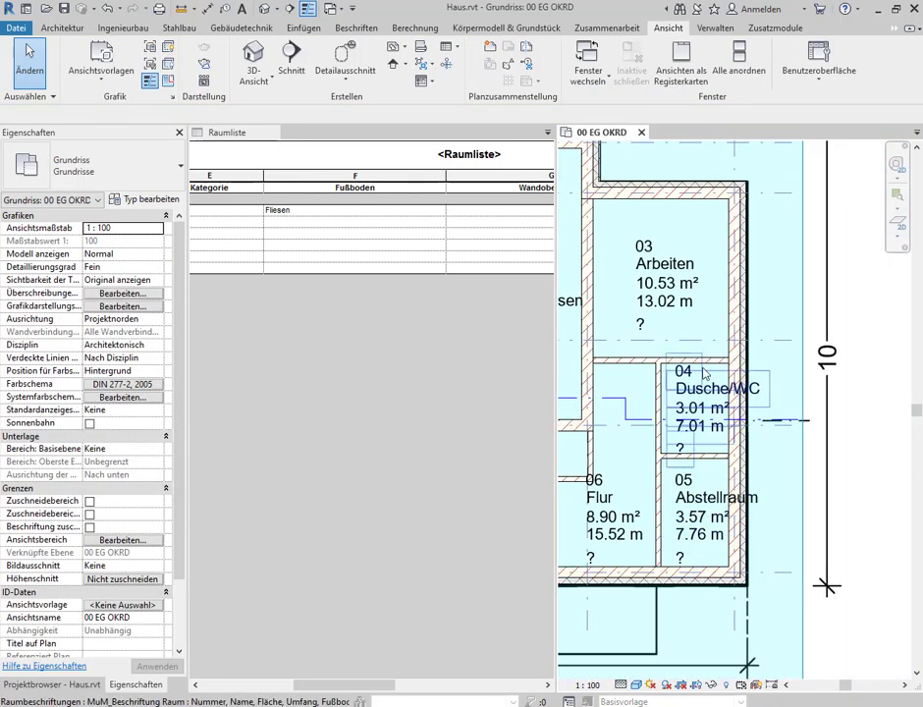
left_click(713, 530)
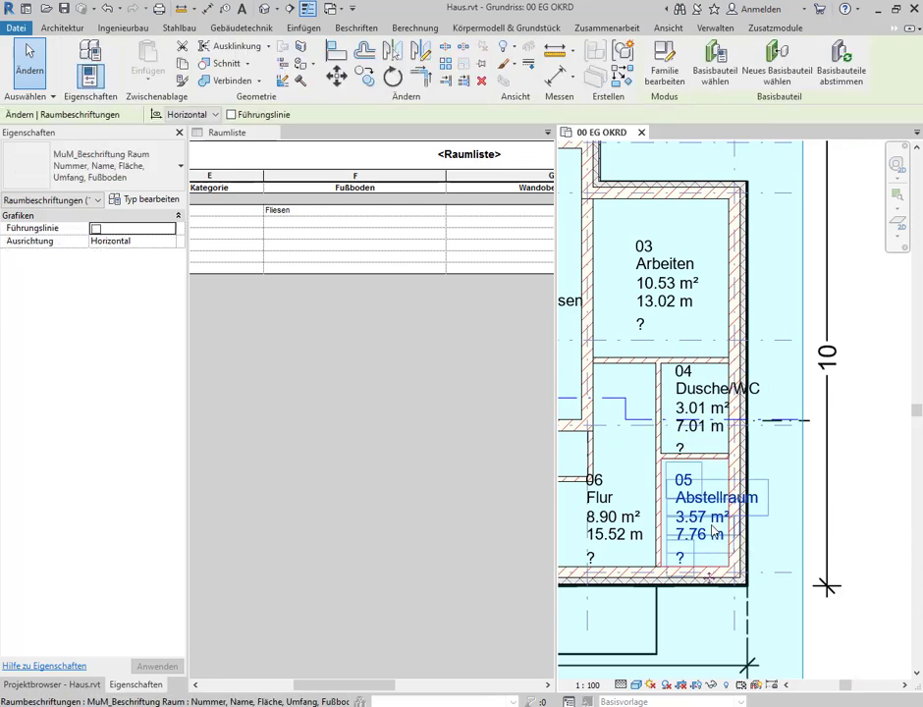
left_click(98, 164)
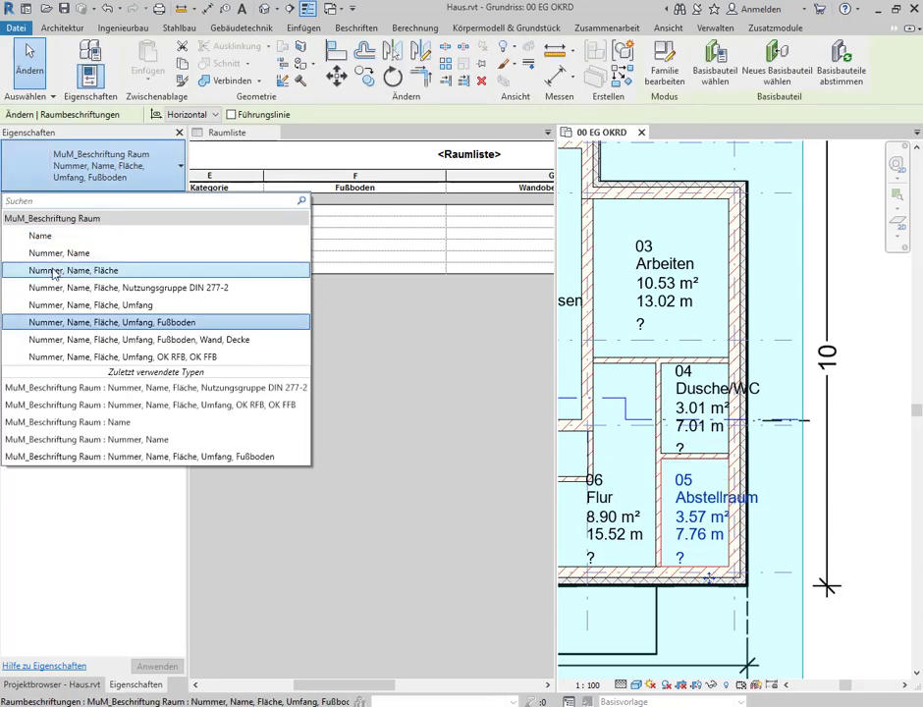
left_click(84, 275)
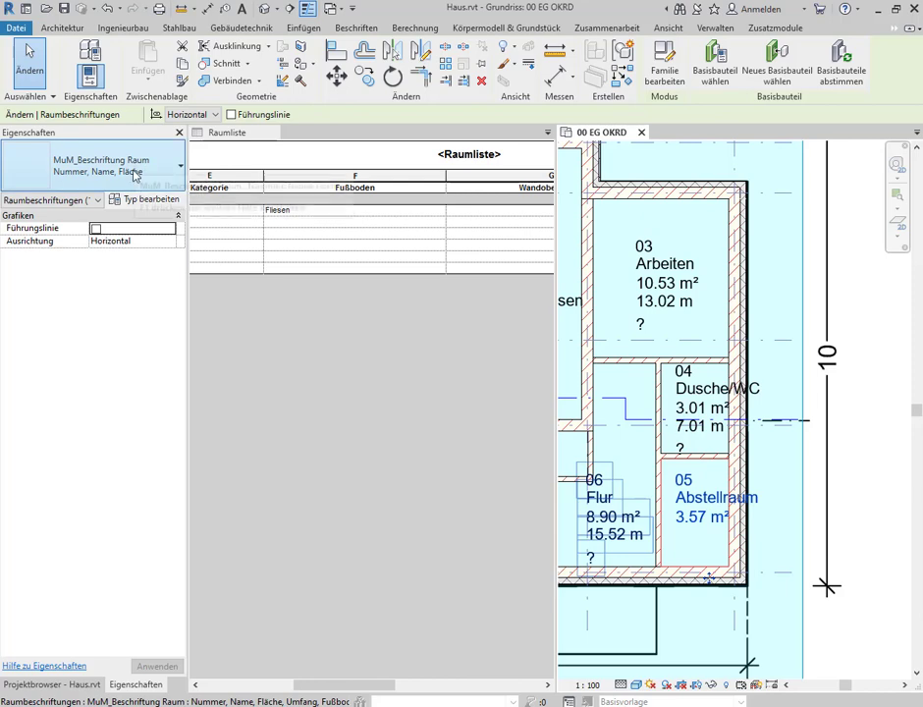
left_click(155, 204)
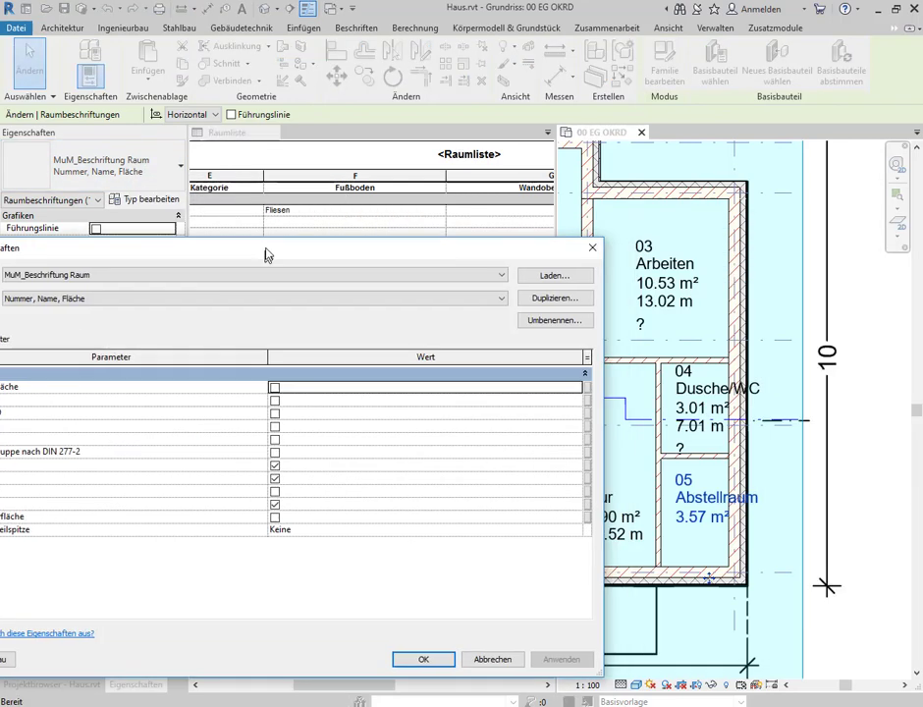
left_click_drag(264, 251, 437, 124)
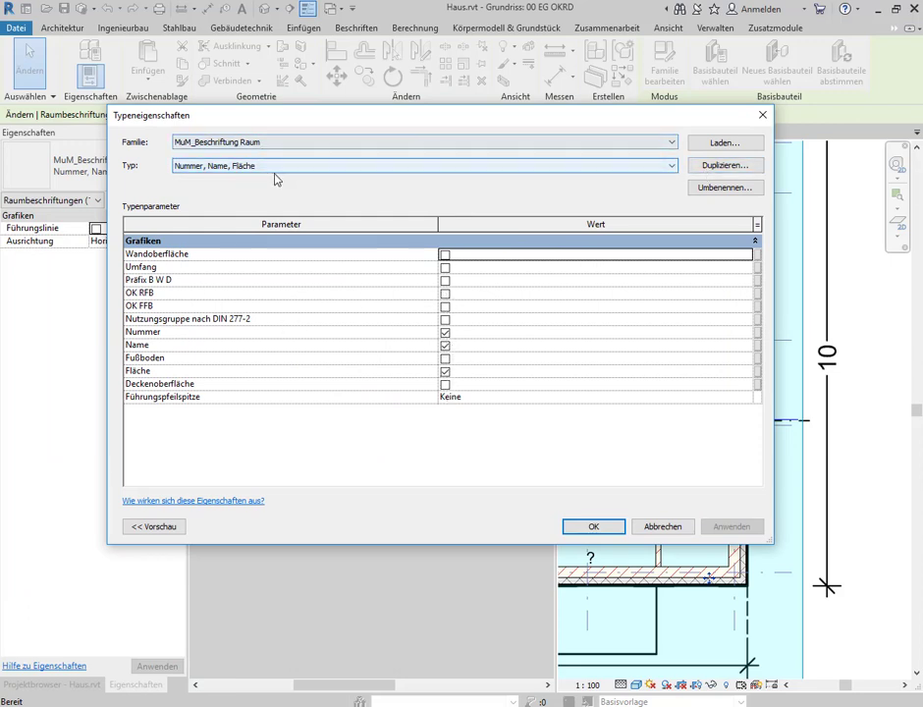
left_click(660, 524)
left_click(94, 175)
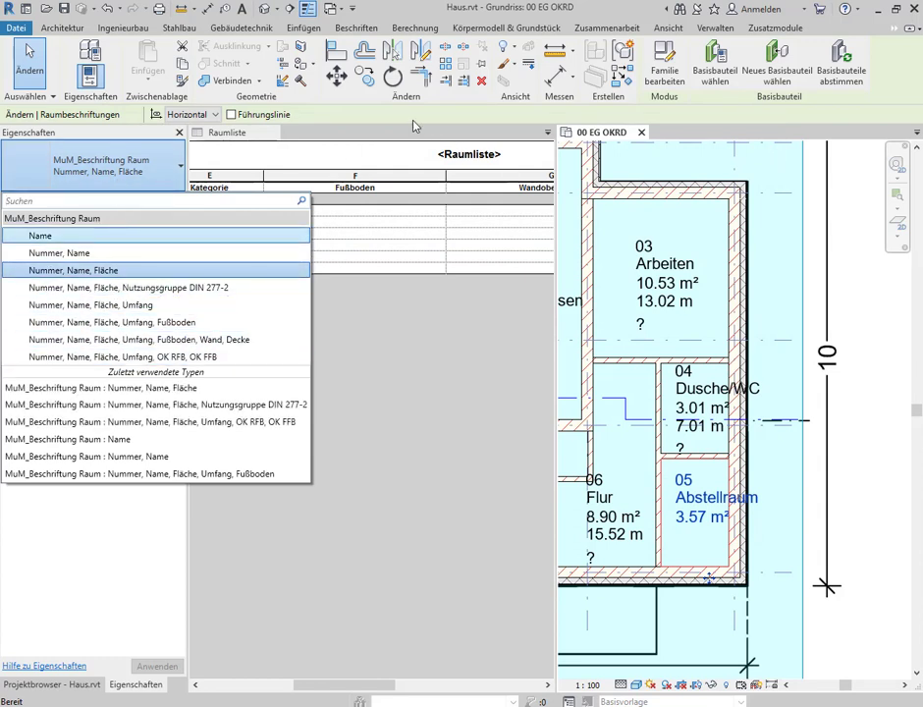
left_click(363, 122)
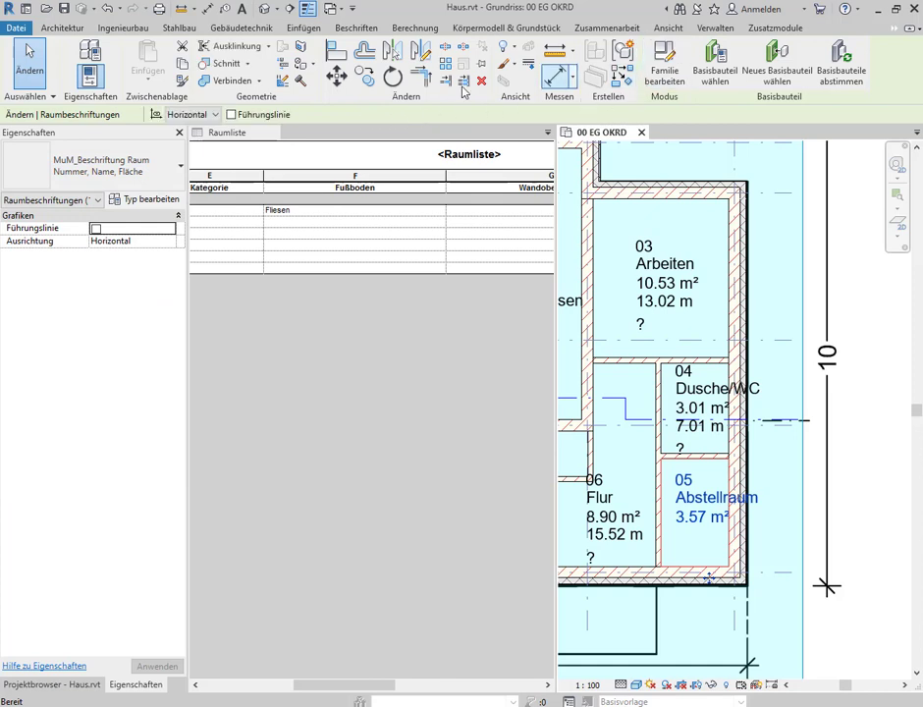
left_click(66, 27)
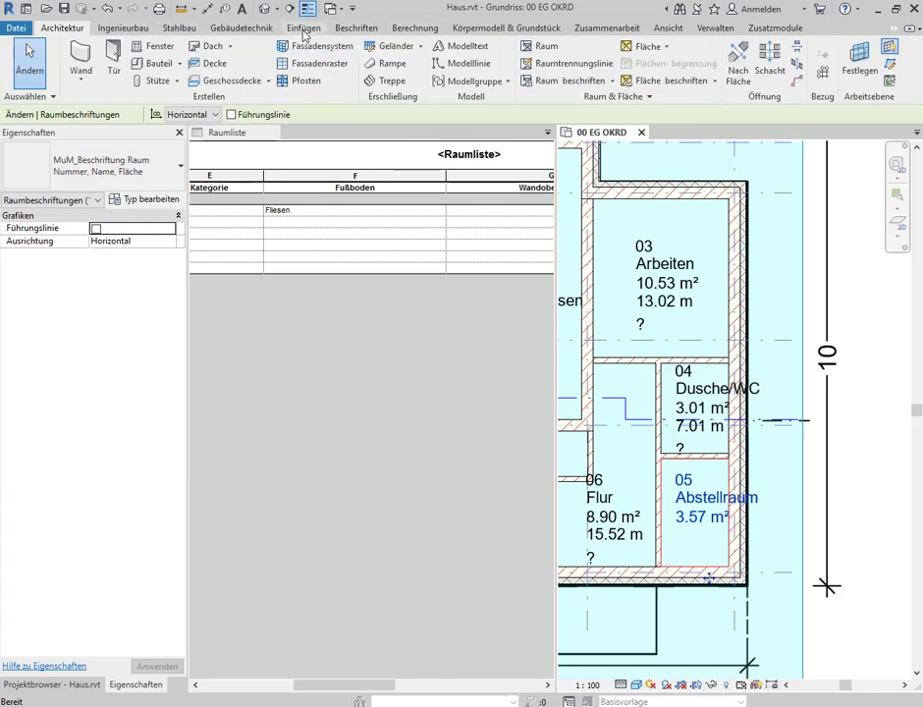
scroll(263, 22, "down", 4)
left_click(755, 61)
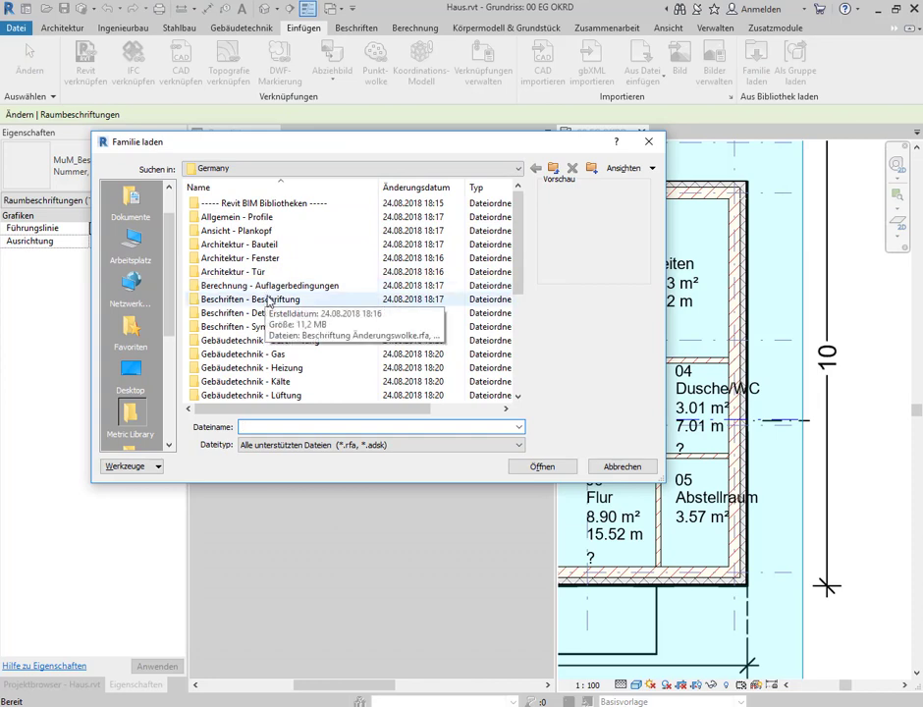
double_click(287, 300)
left_click(284, 300)
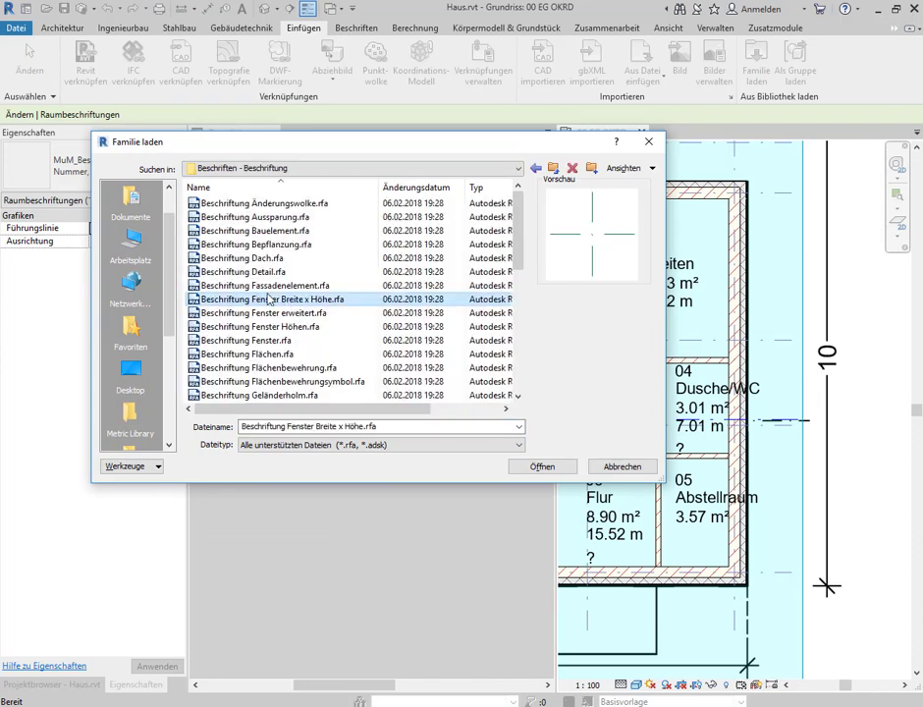
scroll(338, 318, "down", 5)
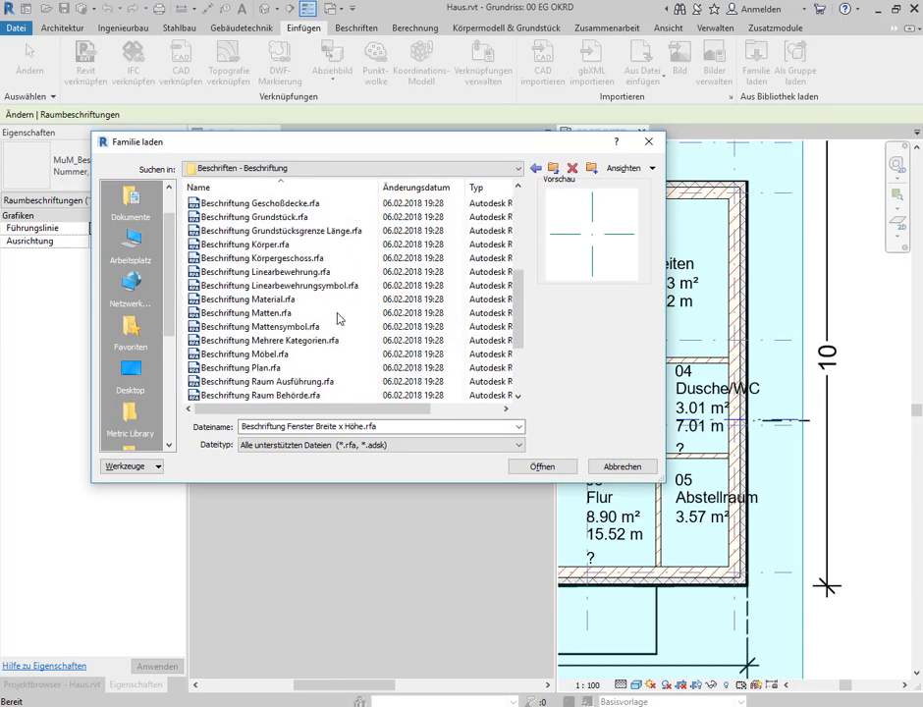
left_click(327, 379)
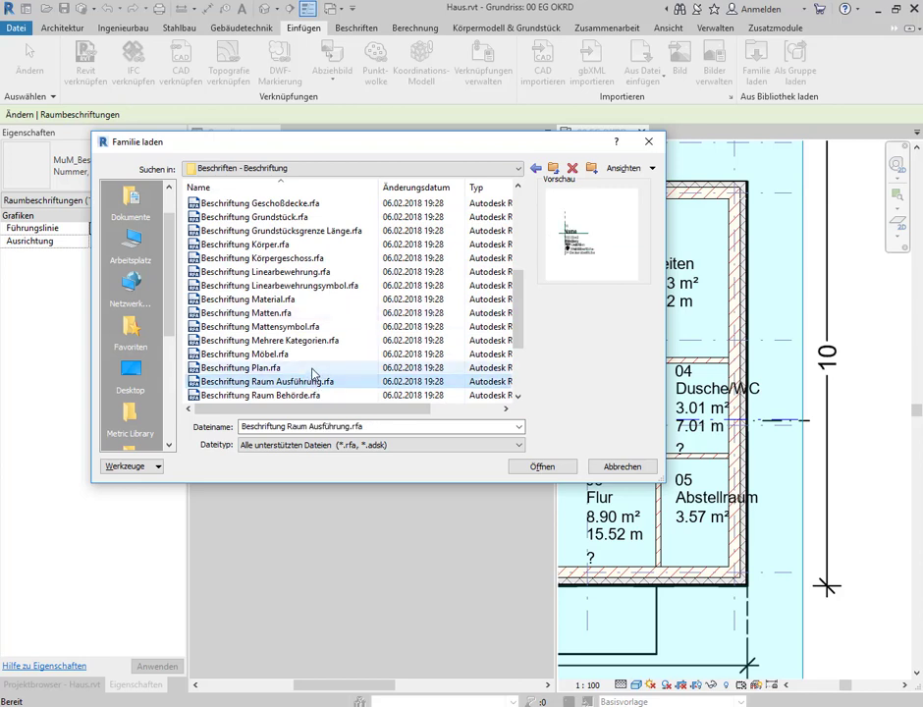
scroll(327, 375, "down", 1)
left_click(299, 357)
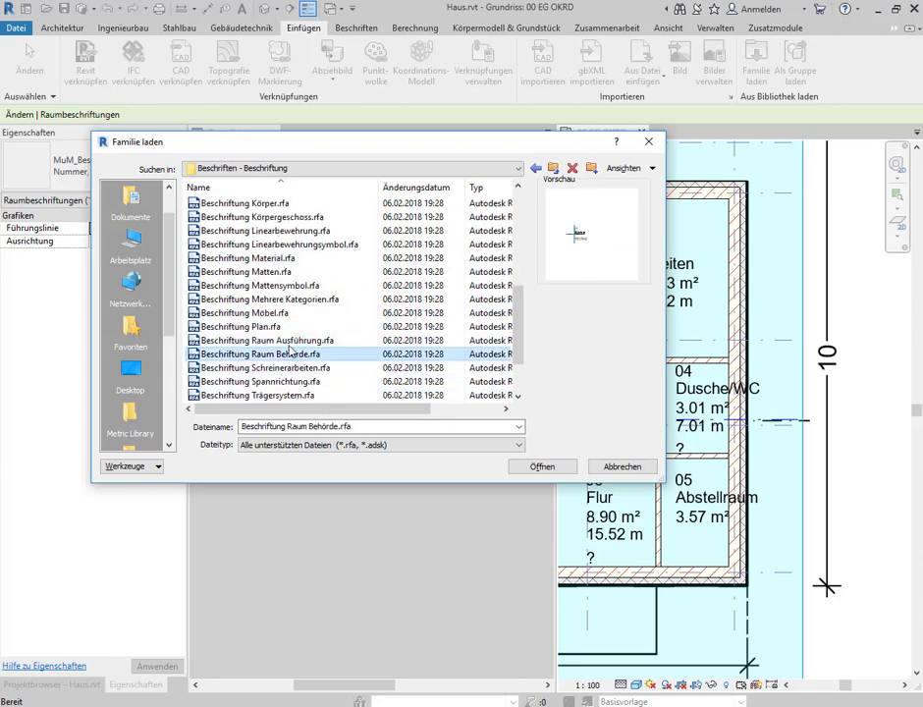
left_click(291, 340)
left_click(295, 353)
left_click(312, 340)
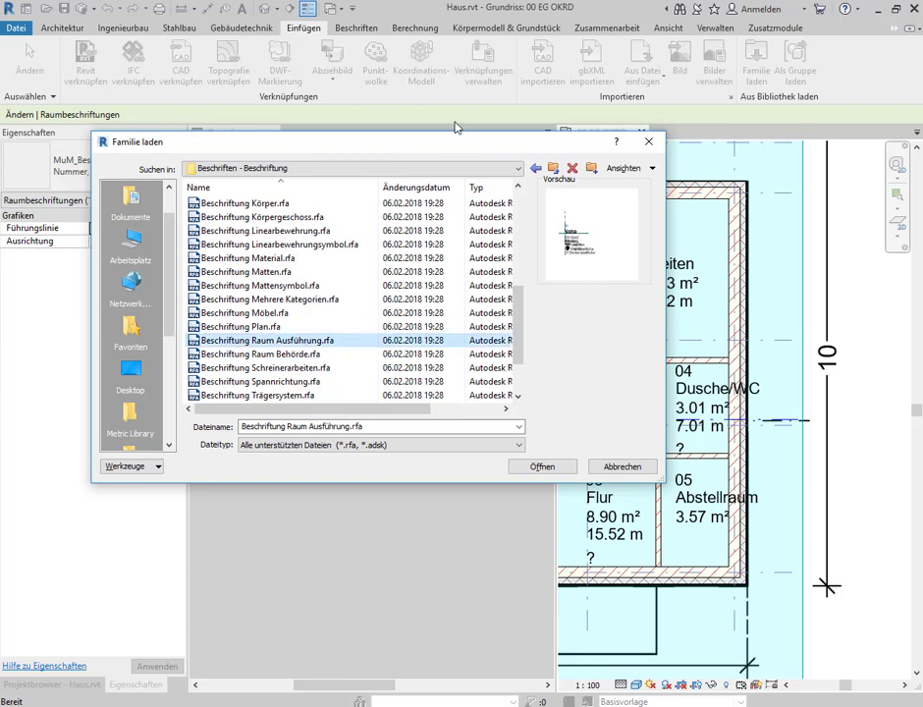
left_click(621, 466)
Close the Raumliste tab so only the 00 EG OKRD plan remains, with the Projektbrowser shown.
scroll(679, 371, "down", 3)
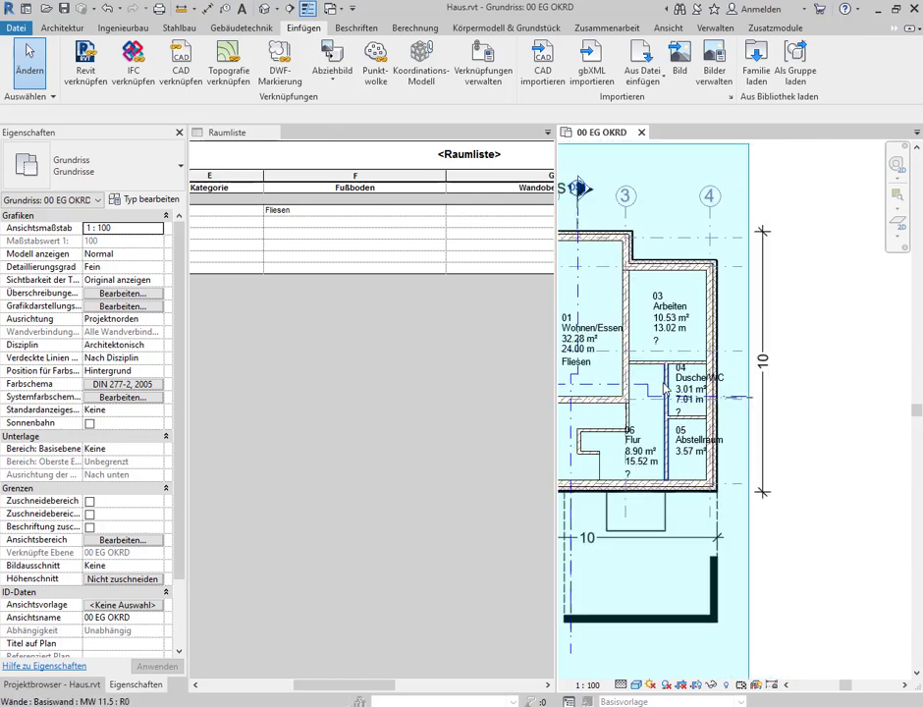
scroll(679, 371, "down", 3)
scroll(769, 407, "up", 2)
scroll(693, 429, "down", 1)
scroll(693, 429, "up", 2)
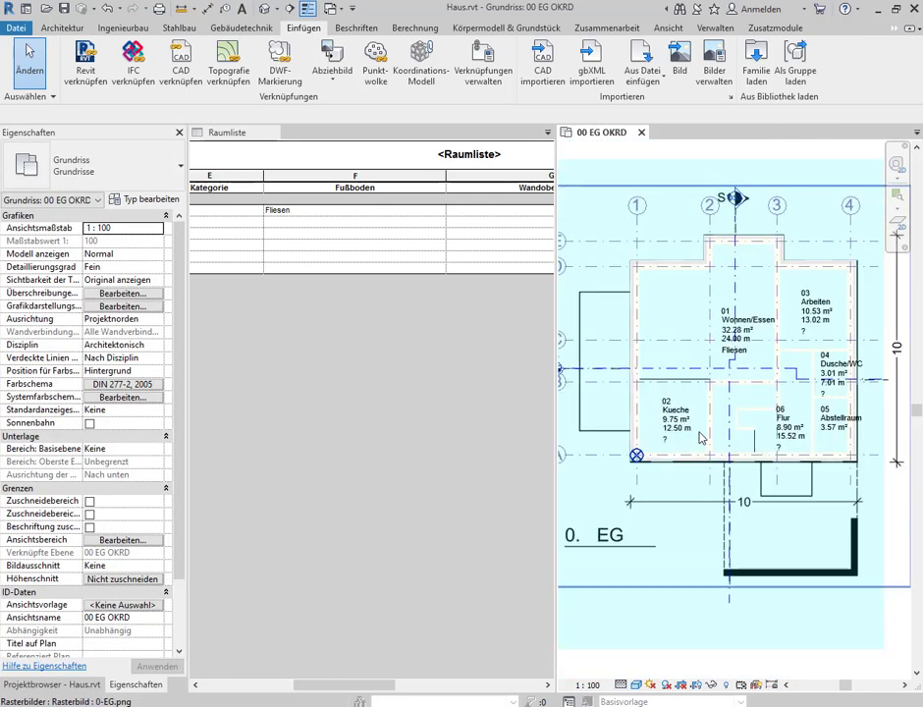
scroll(697, 417, "up", 3)
scroll(692, 378, "up", 3)
scroll(687, 333, "up", 1)
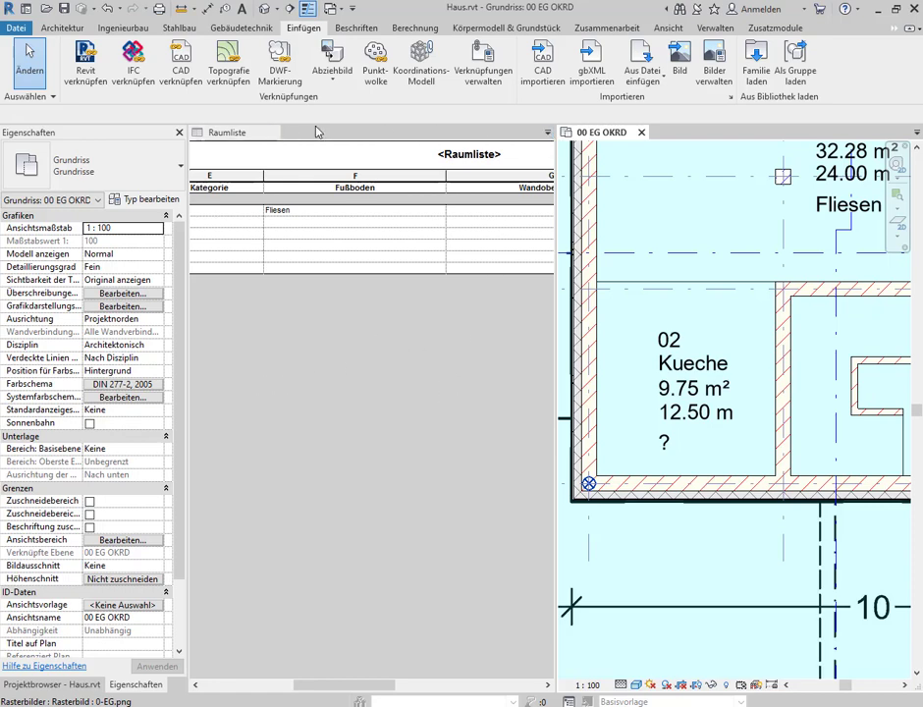
left_click(315, 136)
left_click(538, 139)
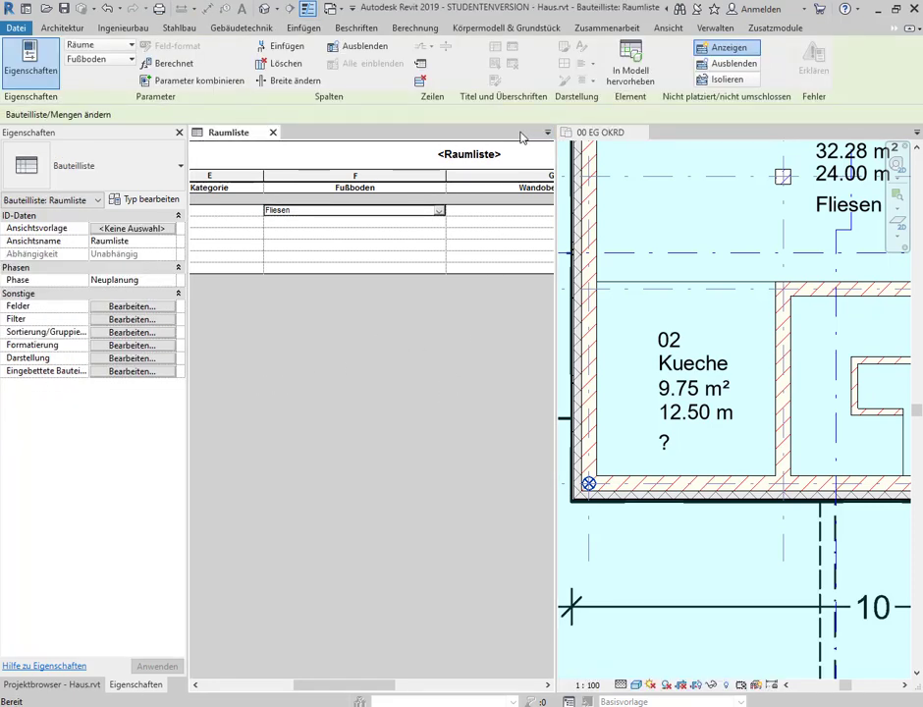
left_click(273, 131)
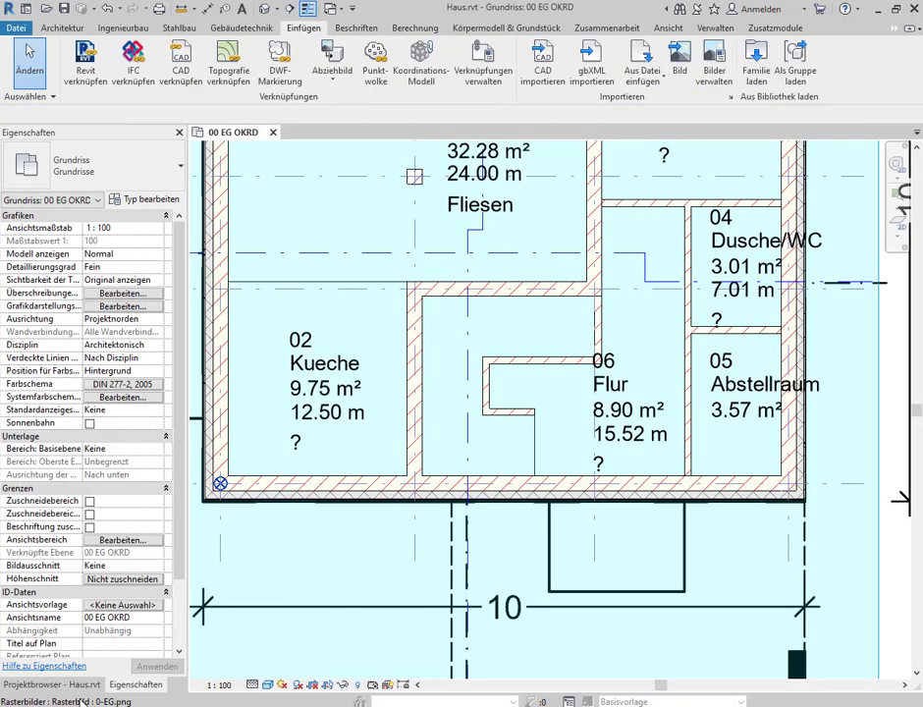
left_click(59, 685)
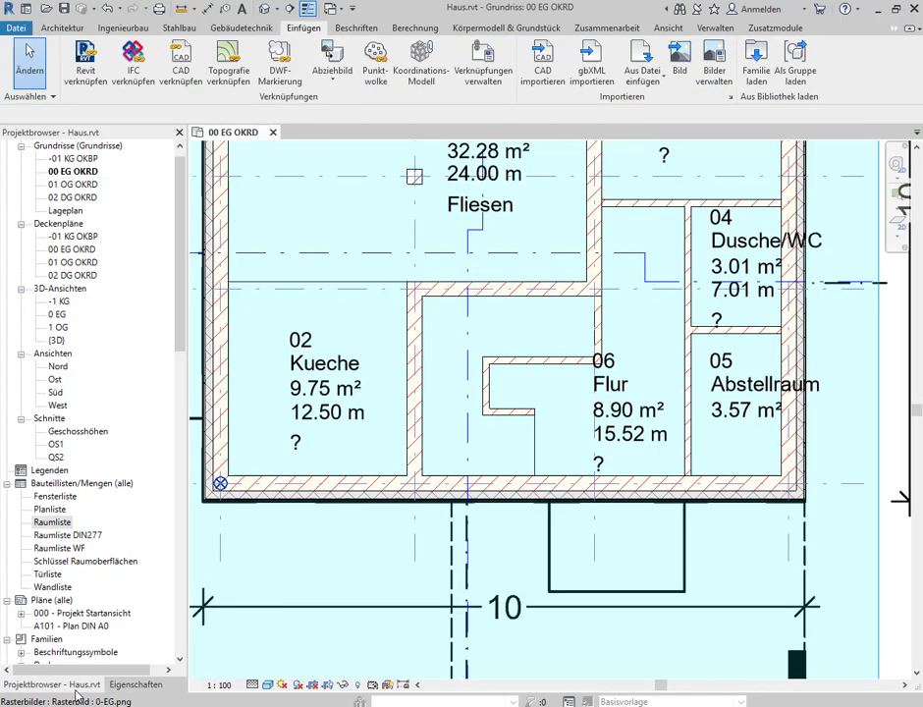
Open section OS1 and tile it beside the 00 EG OKRD plan with Alle anordnen.
double_click(55, 444)
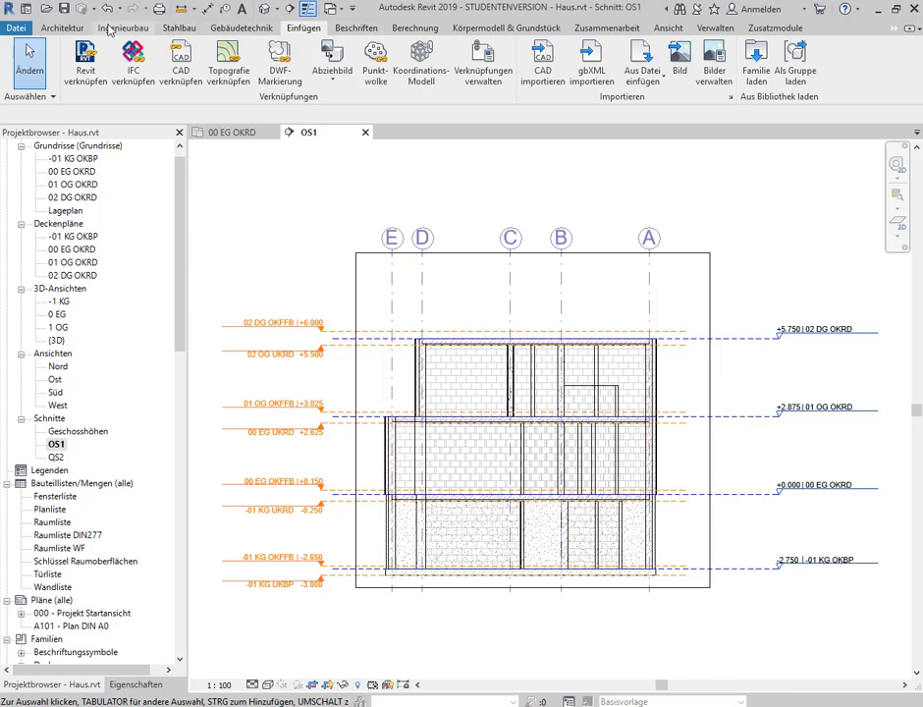
left_click(667, 28)
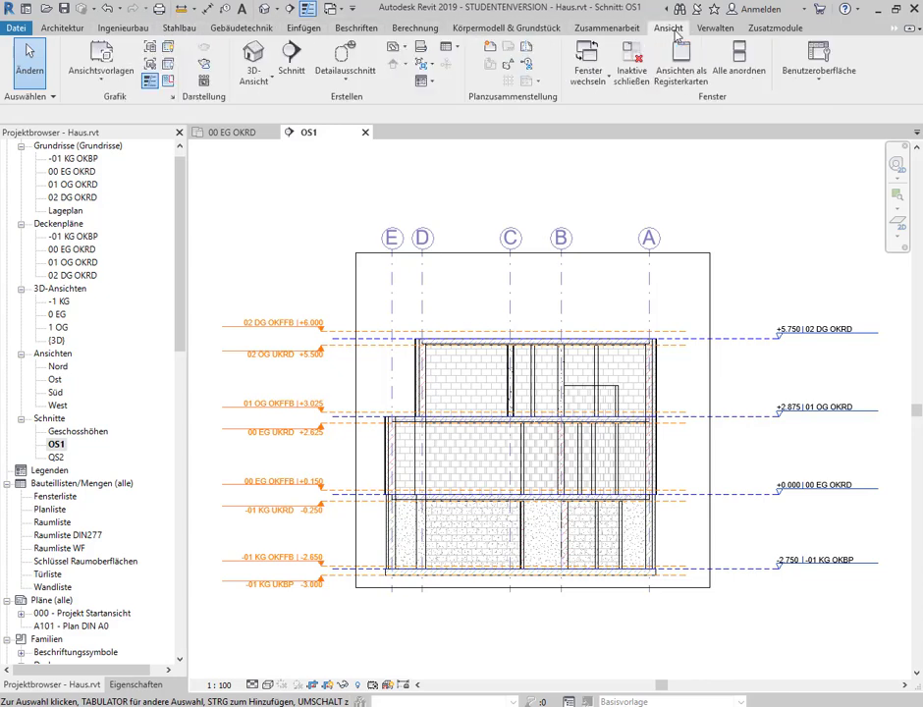
left_click(743, 80)
mouse_move(489, 522)
middle_mouse_down()
mouse_move(289, 440)
mouse_move(316, 429)
mouse_move(375, 435)
middle_mouse_up()
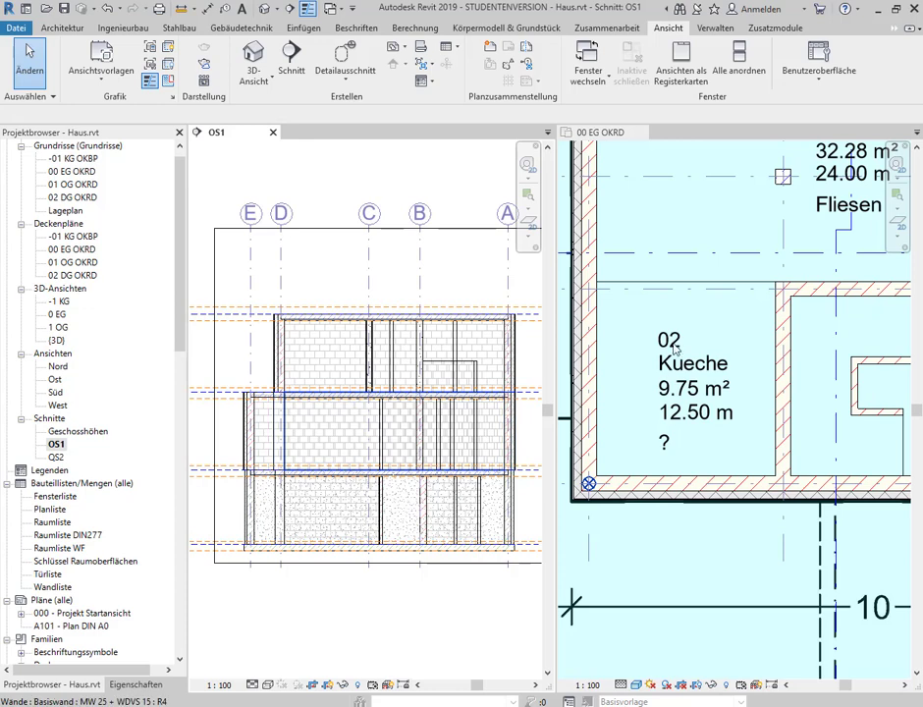
Activate the 00 EG OKRD plan, zoom in and select room 01 Wohnen/Essen.
left_click(667, 383)
scroll(668, 311, "down", 1)
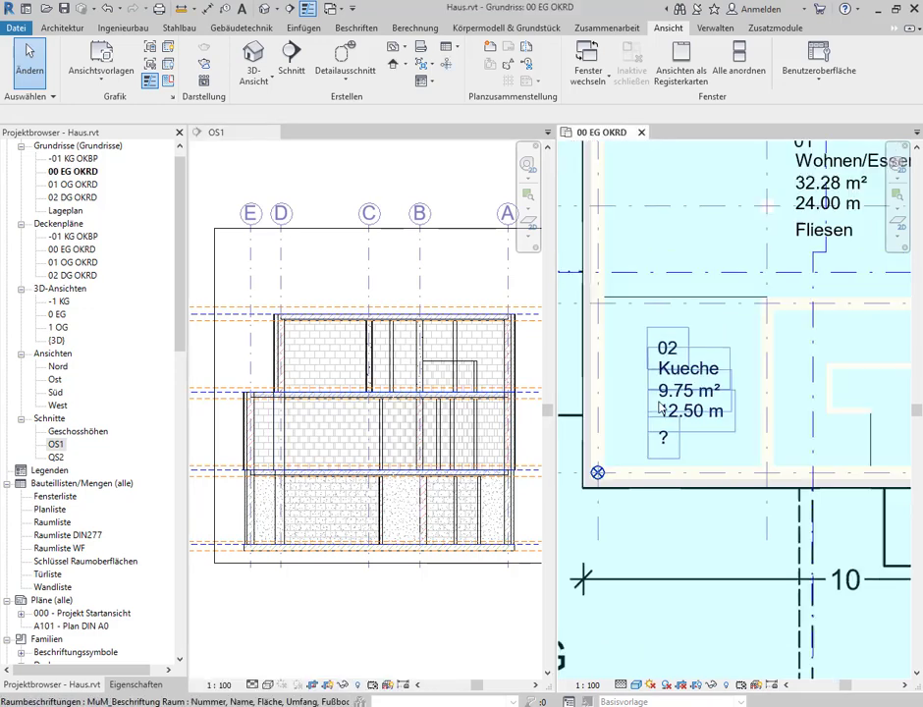
scroll(677, 343, "down", 2)
scroll(686, 366, "down", 3)
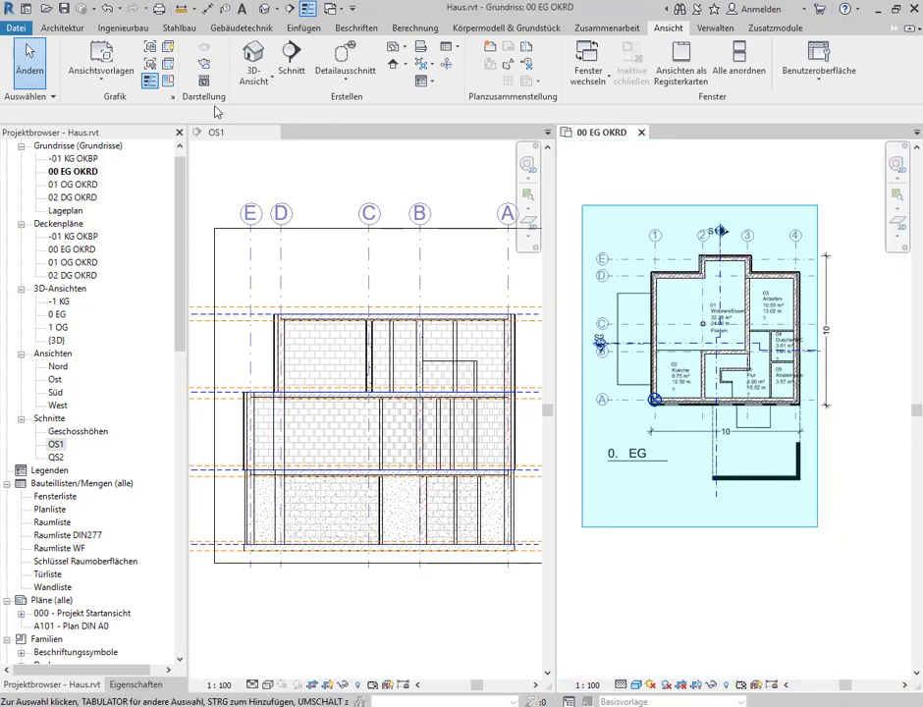
scroll(601, 350, "up", 2)
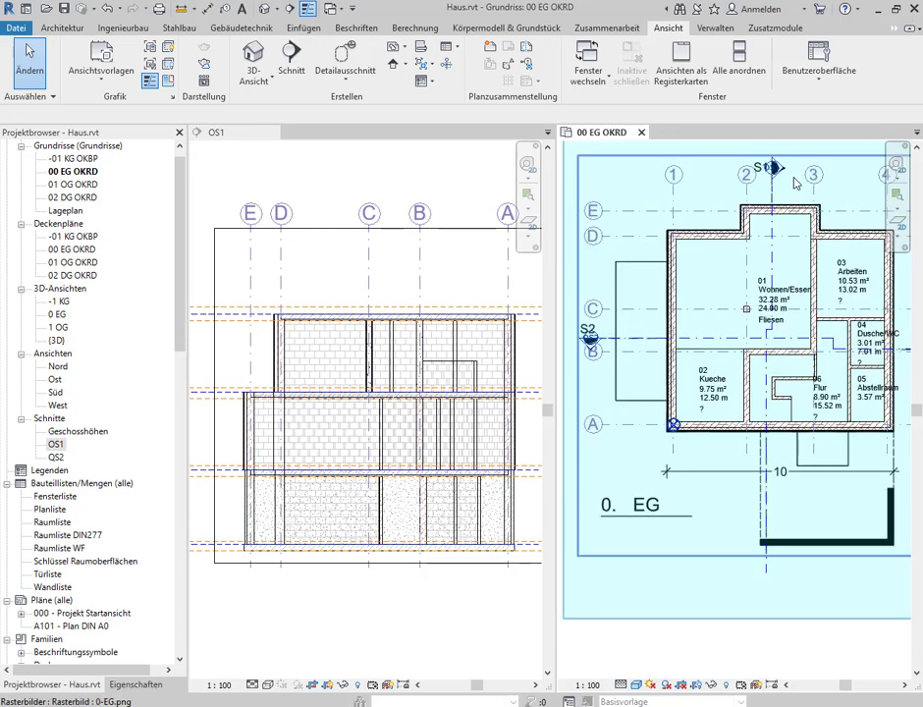
scroll(607, 326, "up", 2)
scroll(634, 323, "down", 3)
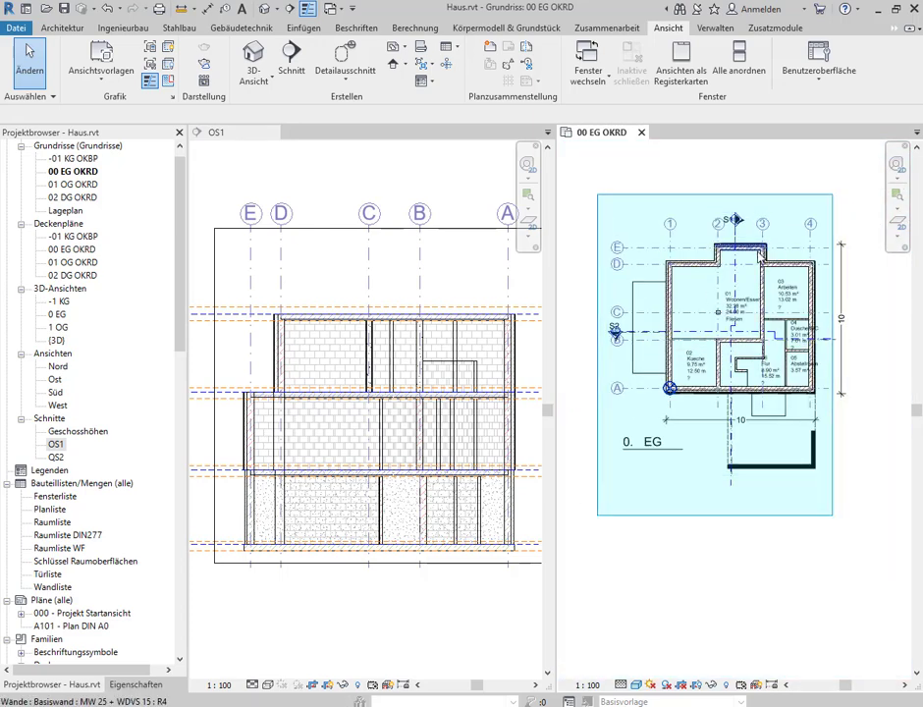
scroll(712, 300, "up", 2)
scroll(721, 324, "up", 2)
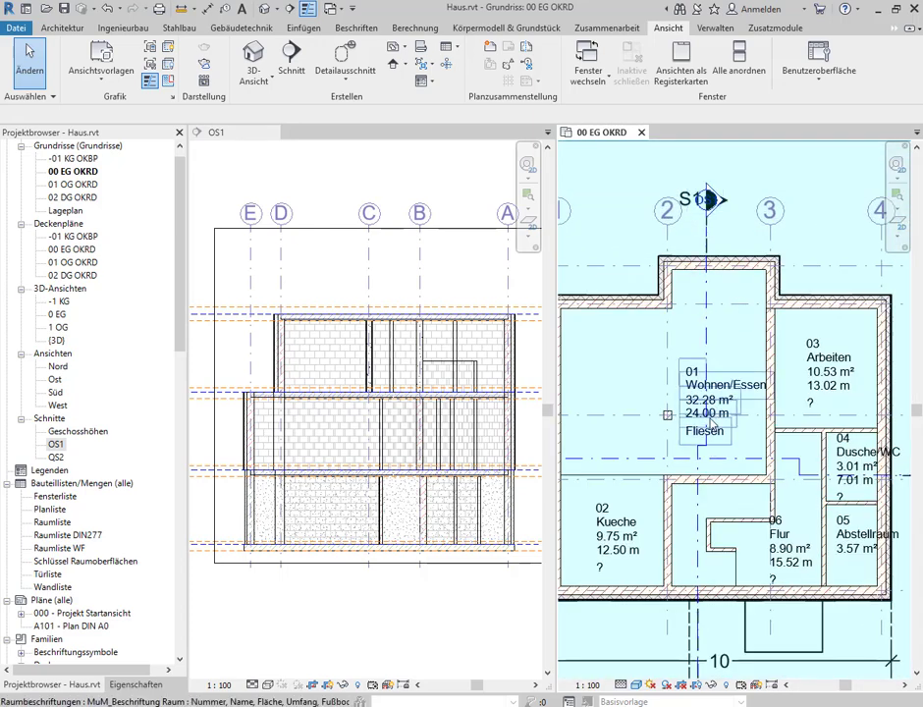
left_click(675, 377)
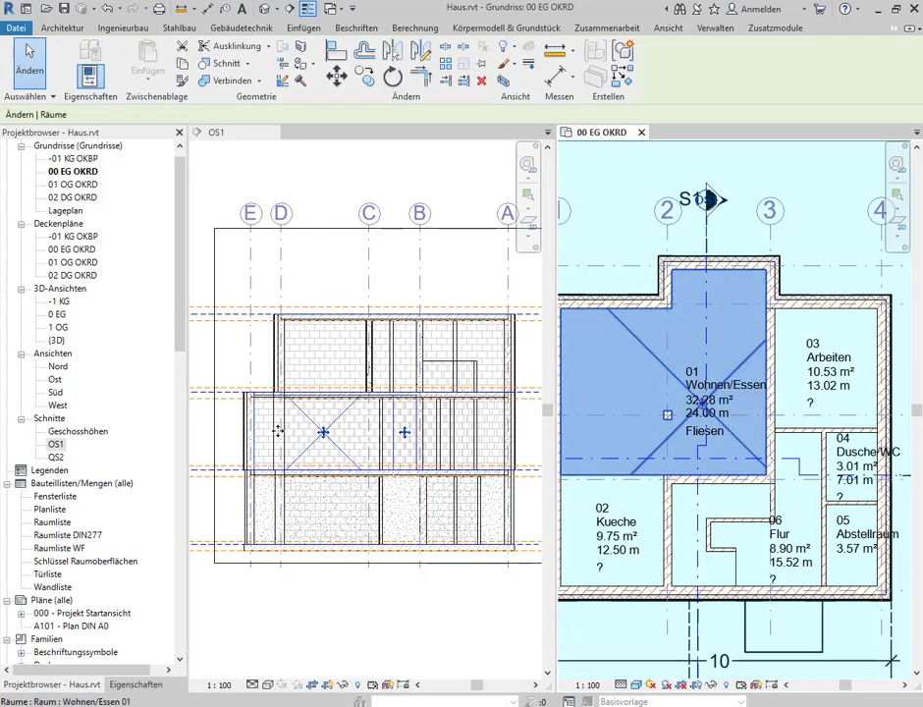
Set section OS1's visual style to Einheitliche Farben and zoom in on the room's height.
scroll(289, 465, "up", 2)
scroll(289, 465, "up", 2)
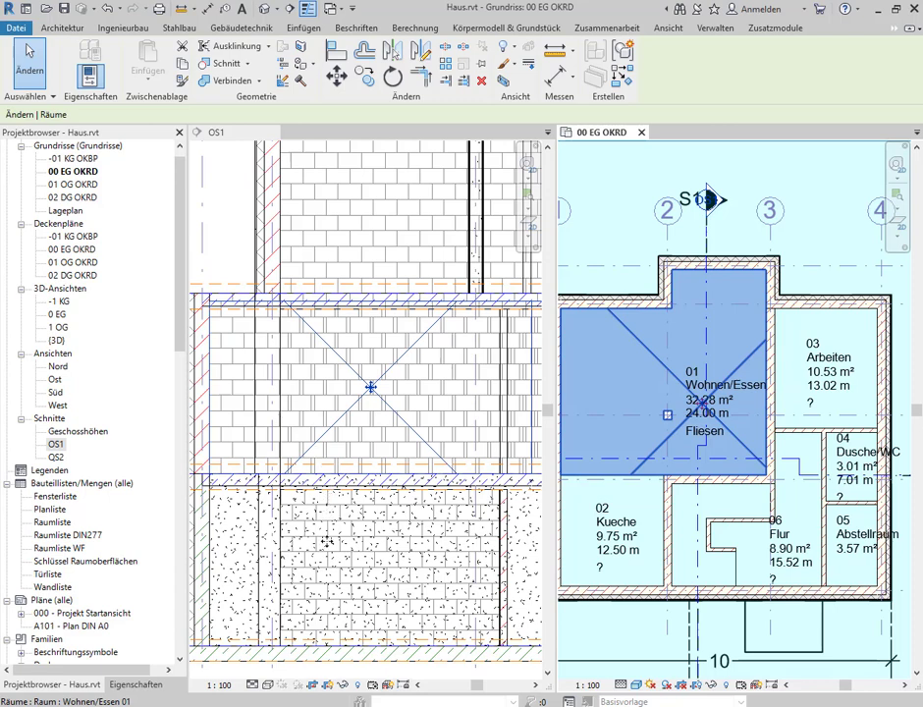
scroll(314, 521, "up", 1)
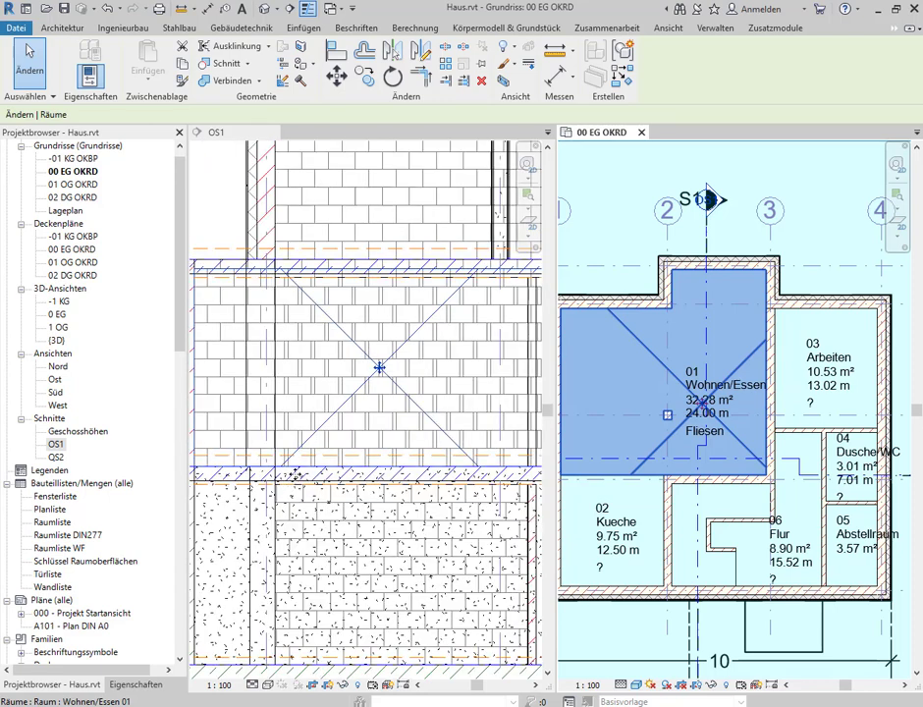
scroll(294, 475, "down", 1)
scroll(288, 295, "up", 2)
scroll(279, 281, "up", 1)
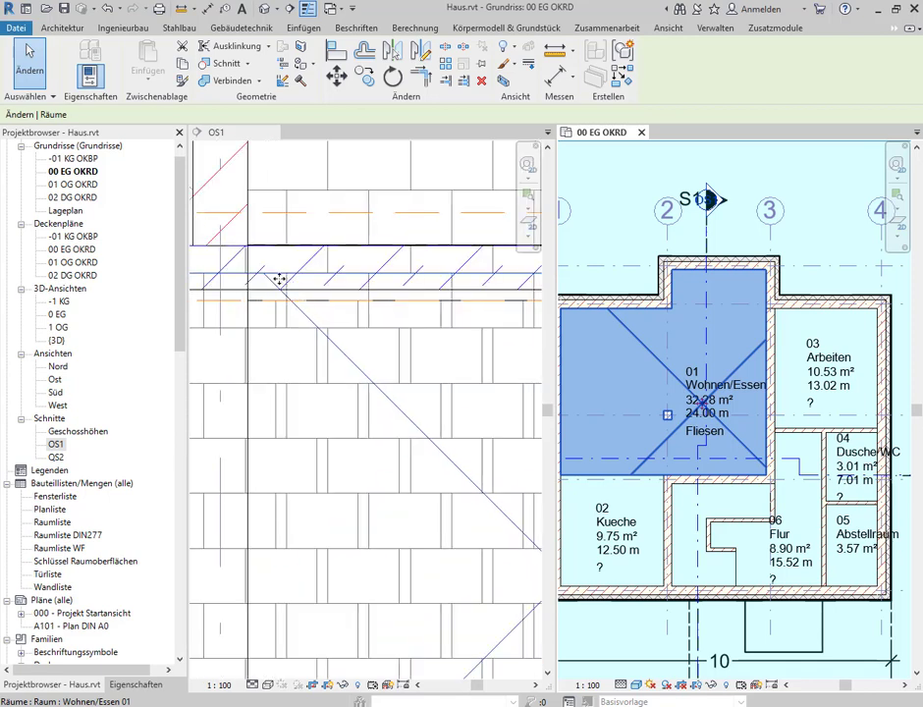
scroll(329, 350, "down", 2)
scroll(329, 351, "down", 1)
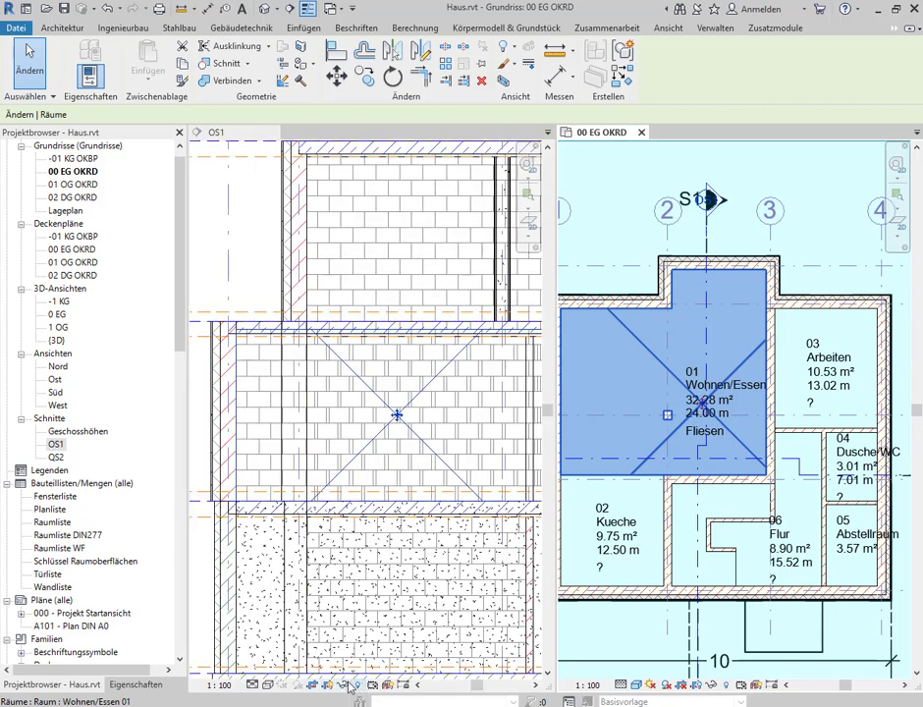
left_click(267, 684)
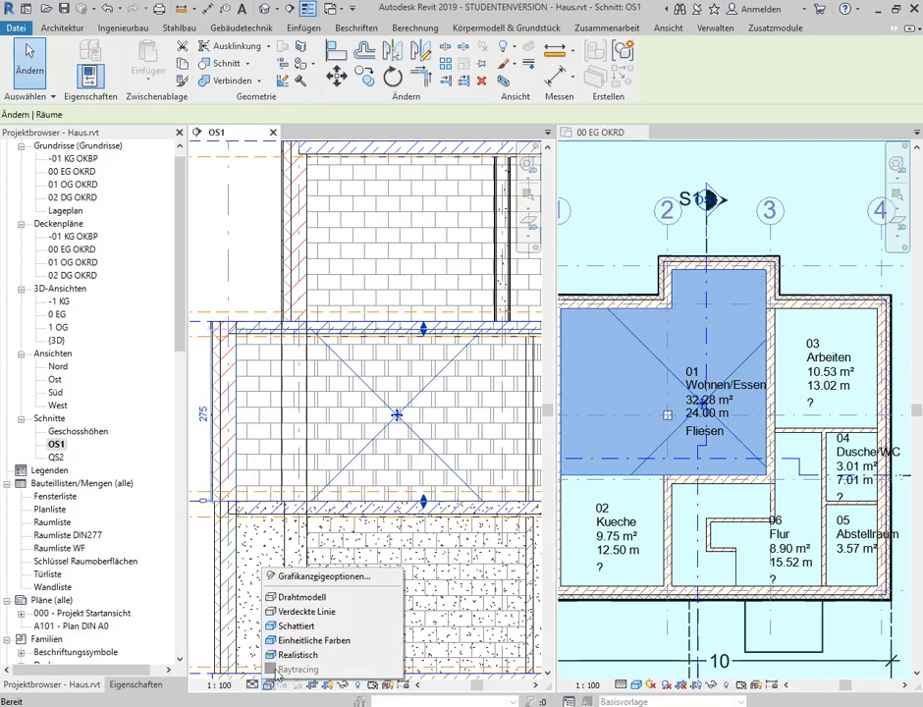
left_click(284, 640)
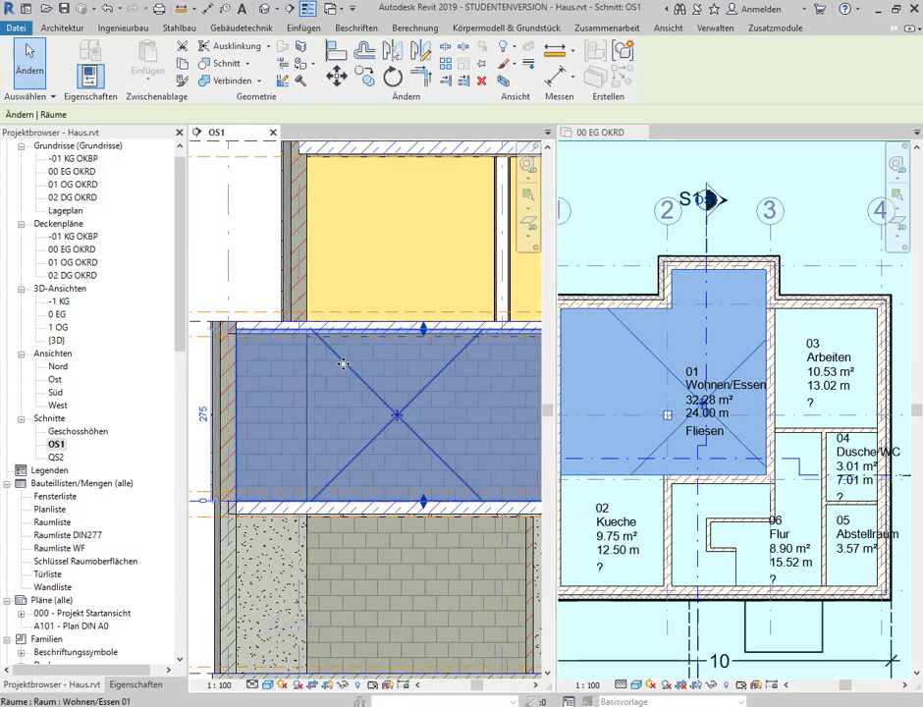
scroll(315, 381, "up", 2)
scroll(324, 293, "up", 1)
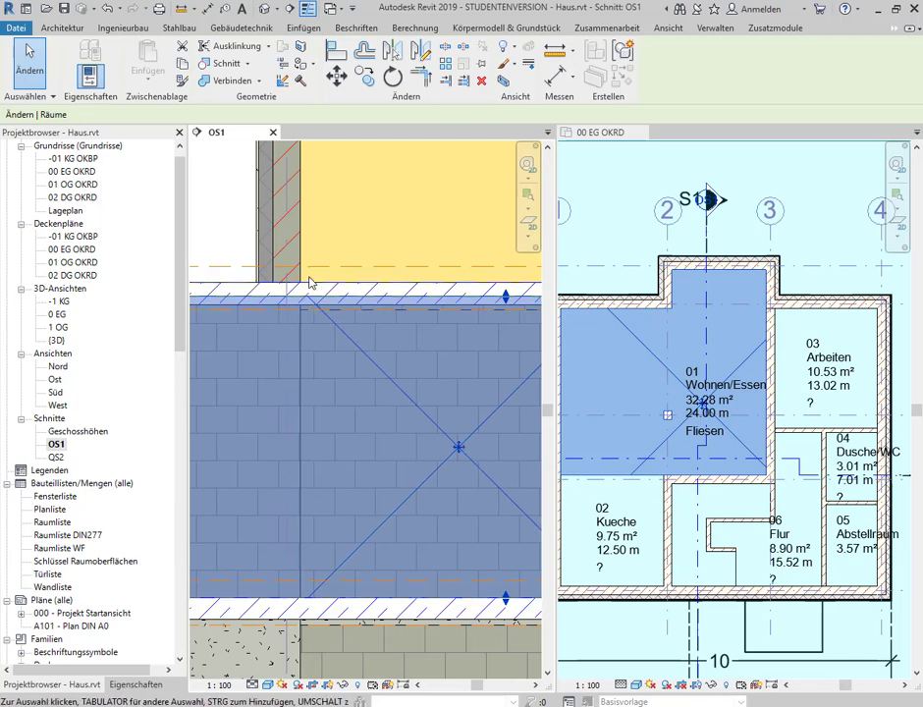
scroll(310, 282, "down", 2)
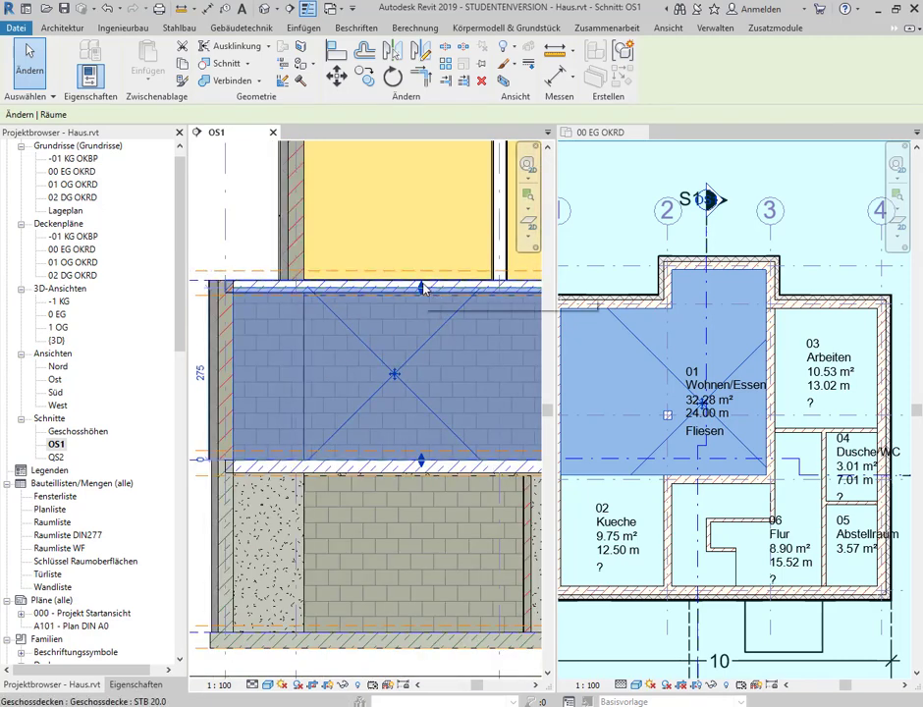
Show the room's properties and review the Obergrenze level list against the section's levels.
left_click(135, 684)
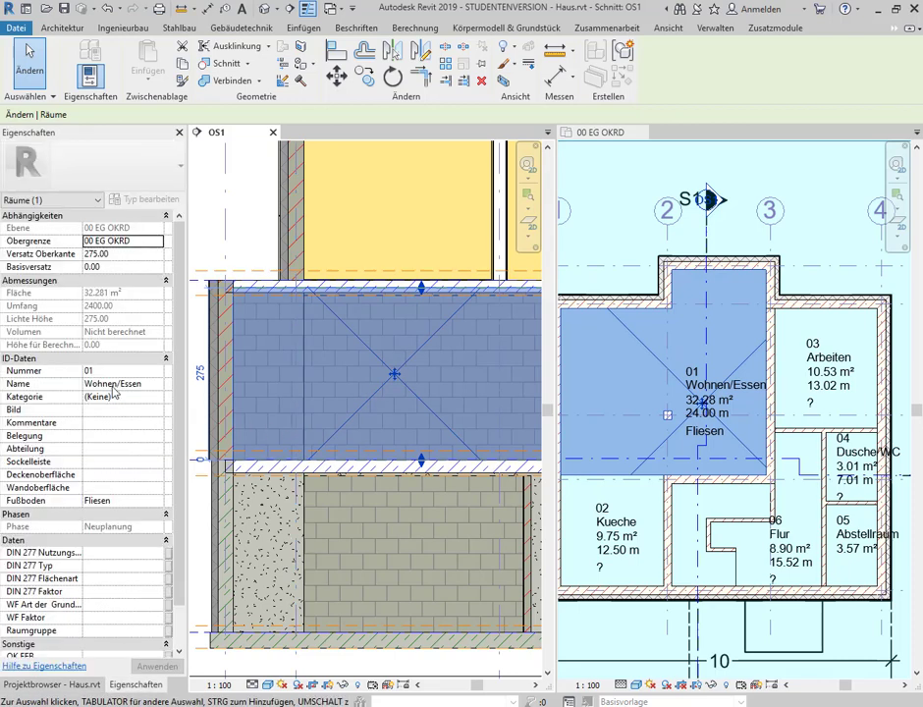
left_click(122, 254)
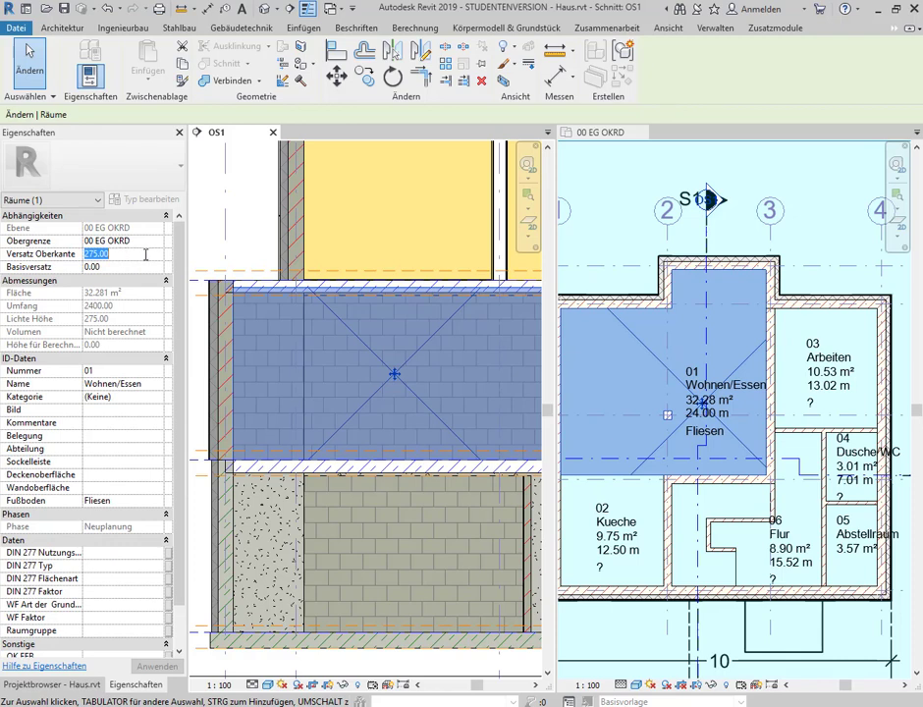
left_click(151, 250)
left_click(155, 240)
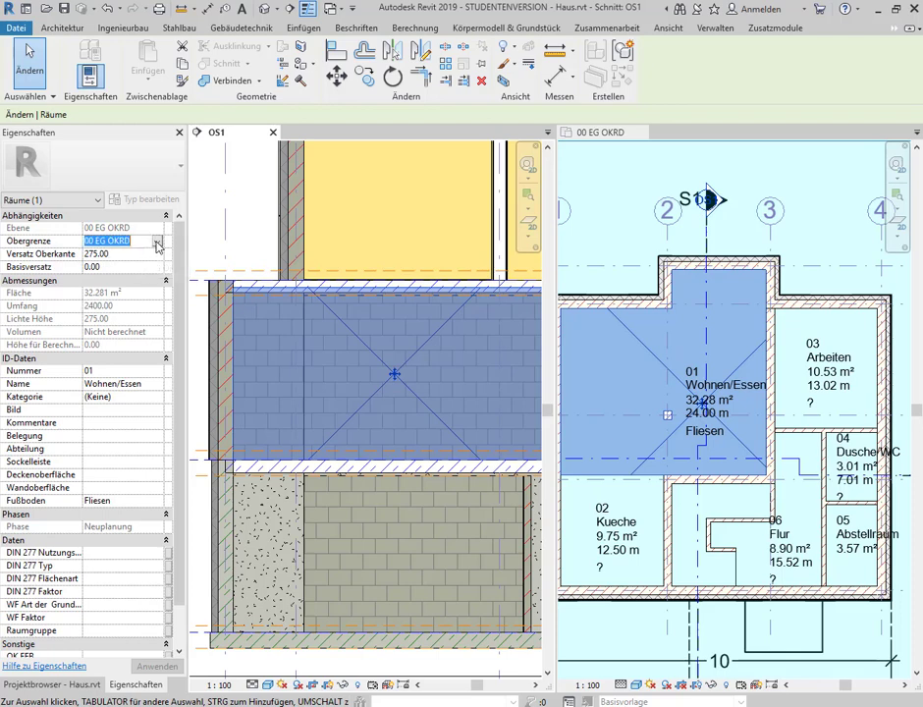
left_click(157, 242)
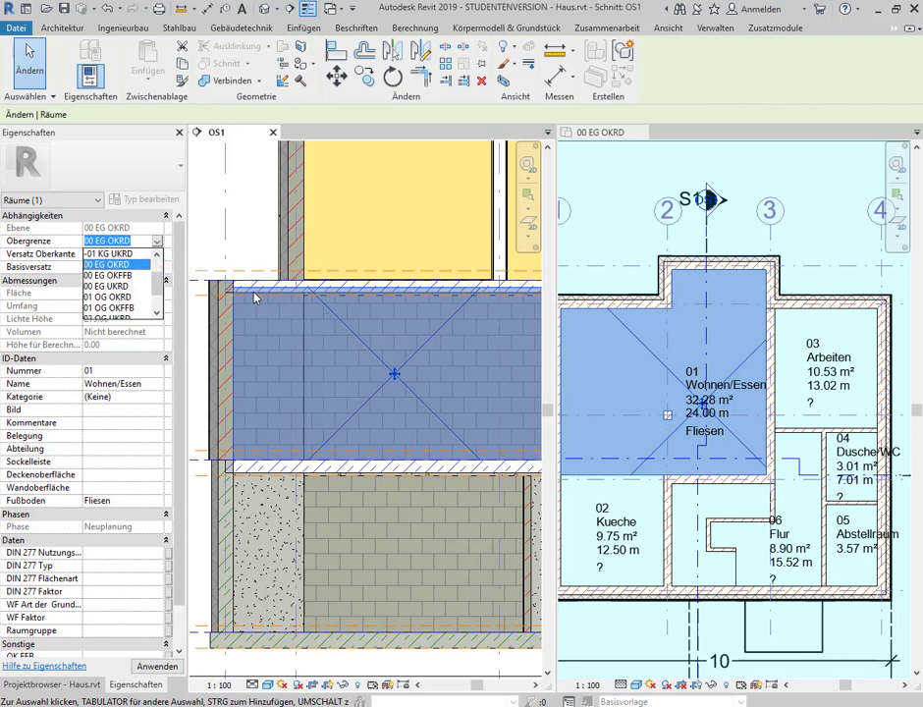
scroll(284, 300, "down", 2)
scroll(250, 299, "down", 2)
scroll(236, 304, "up", 2)
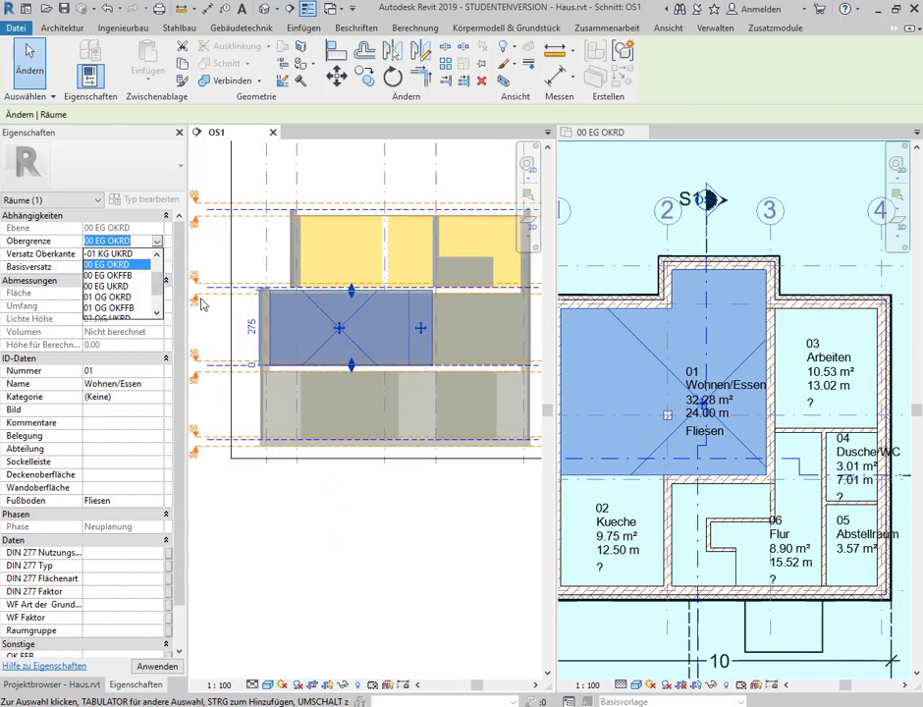
scroll(213, 312, "up", 3)
left_click(364, 313)
mouse_move(248, 325)
middle_mouse_down()
mouse_move(393, 328)
mouse_move(191, 305)
middle_mouse_up()
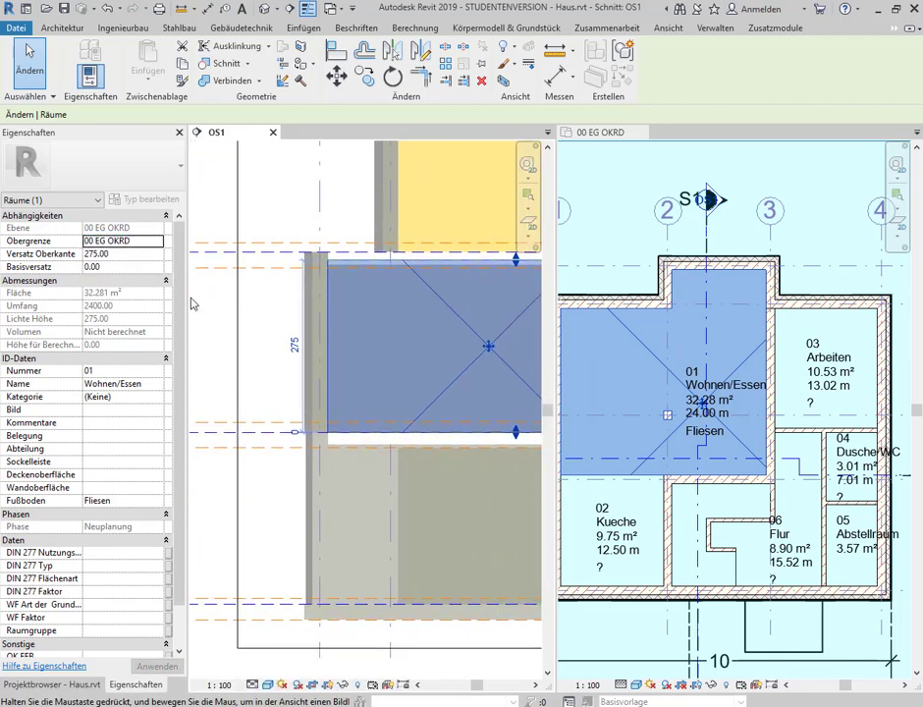
Set Obergrenze to 00 EG UKRD and Versatz Oberkante to 0.
left_click(153, 240)
left_click(156, 241)
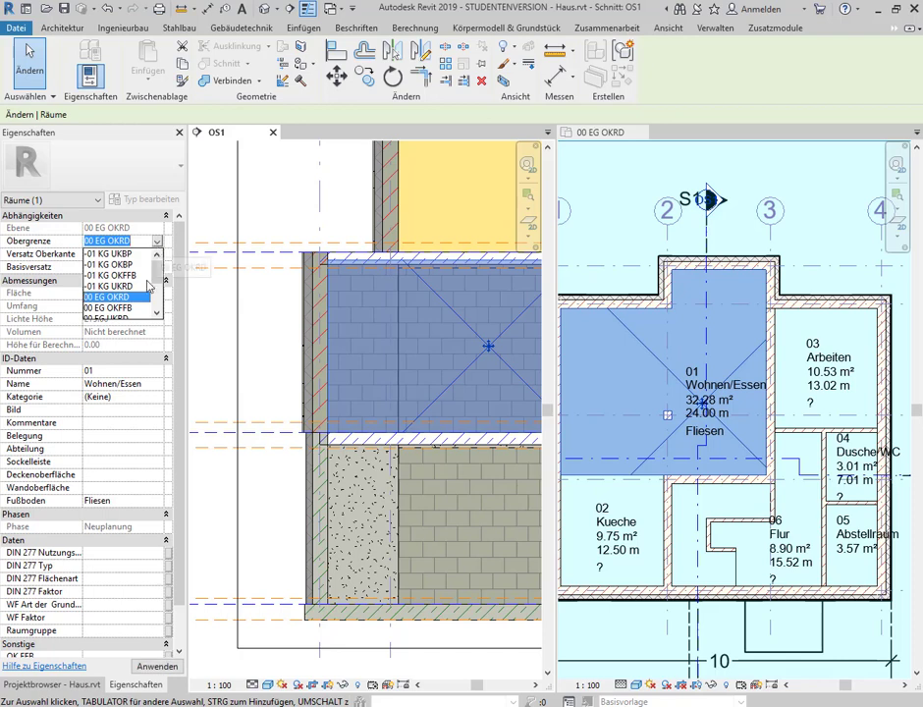
scroll(145, 286, "down", 1)
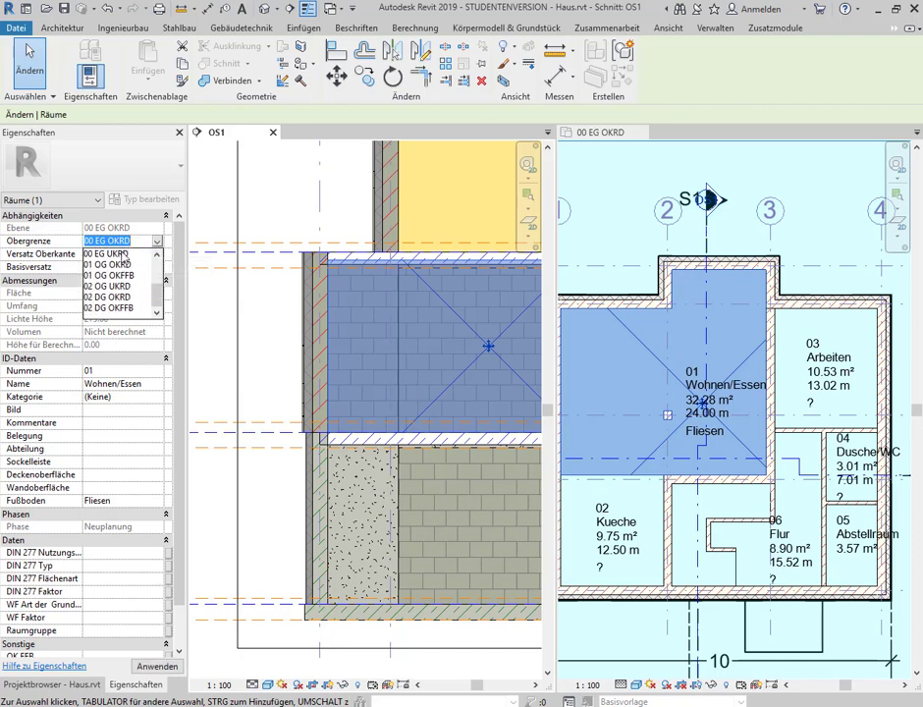
left_click(125, 259)
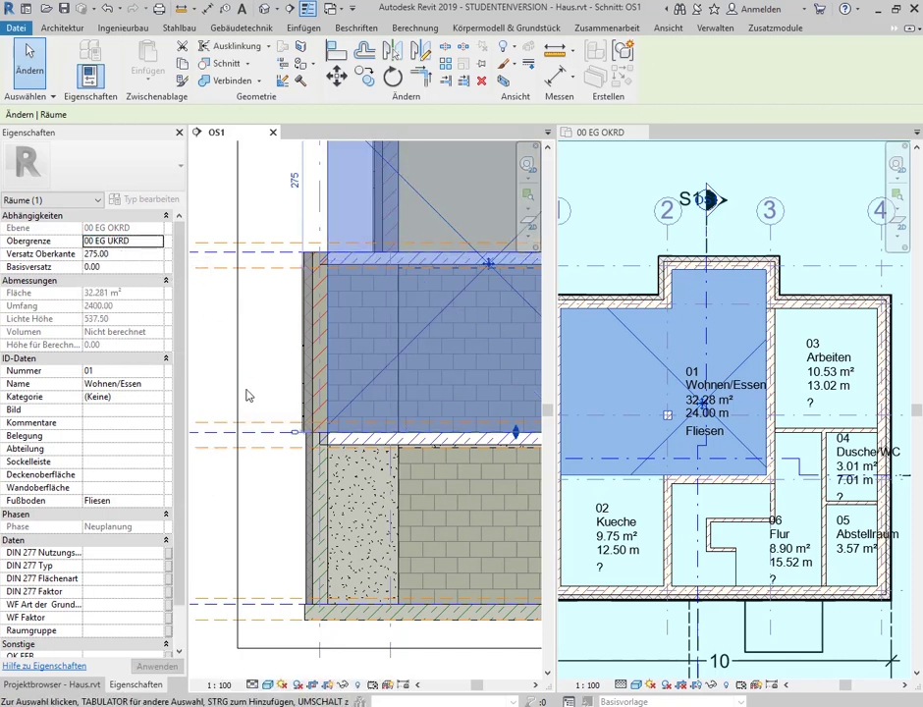
scroll(248, 396, "down", 3)
left_click(141, 253)
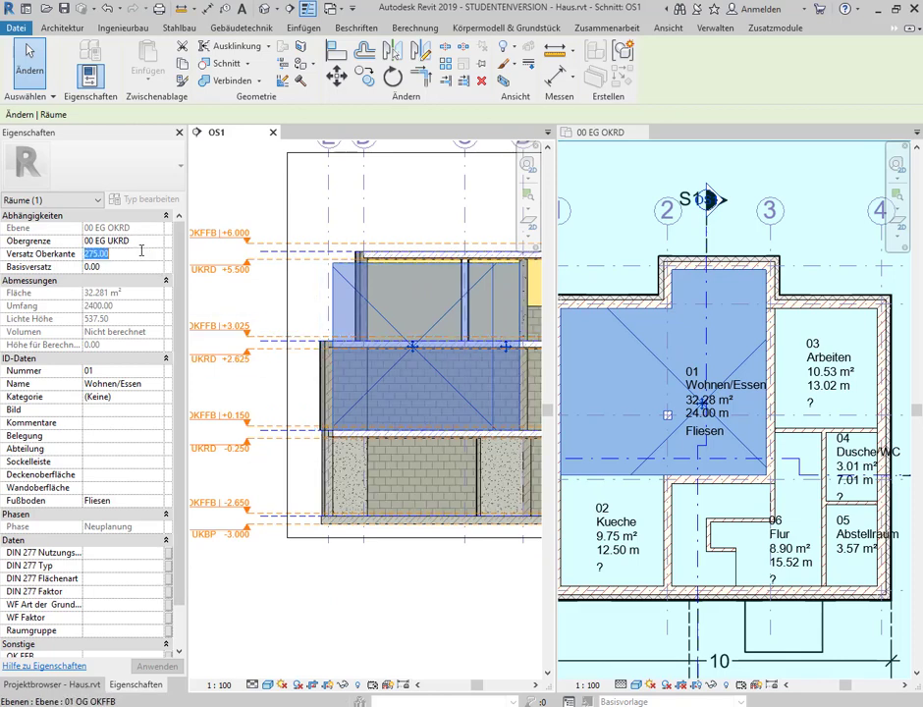
type("0")
key("Return")
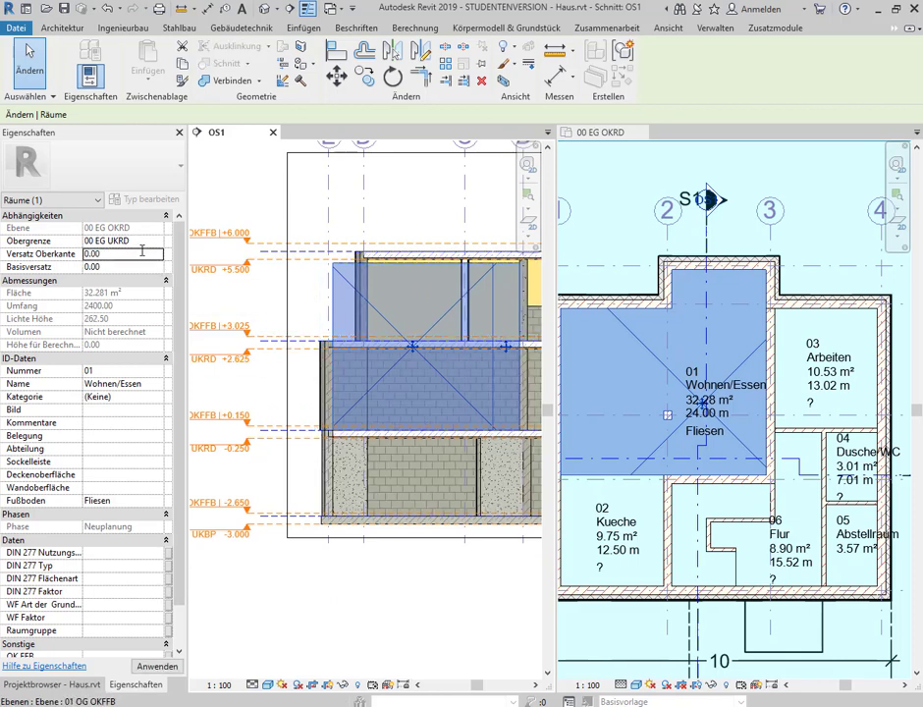
scroll(403, 345, "up", 2)
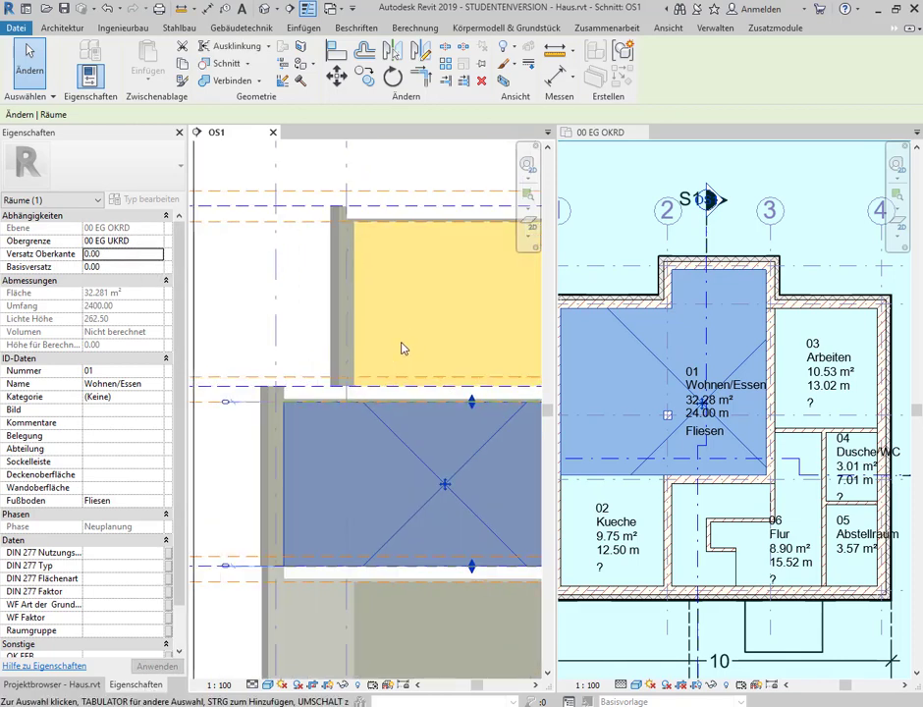
scroll(268, 480, "up", 2)
scroll(263, 466, "up", 2)
scroll(246, 451, "down", 2)
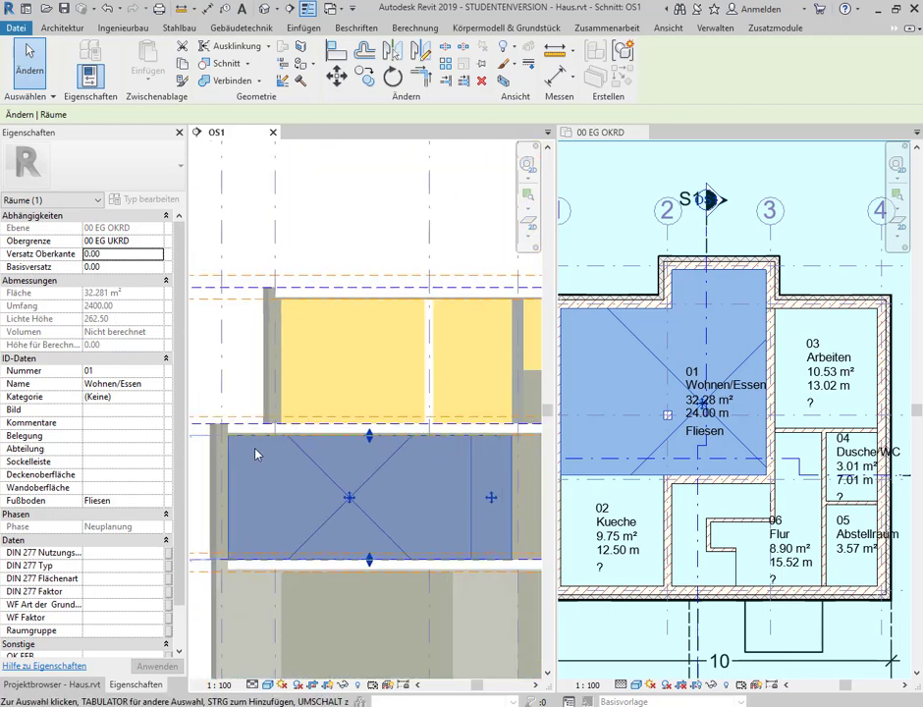
scroll(255, 449, "down", 1)
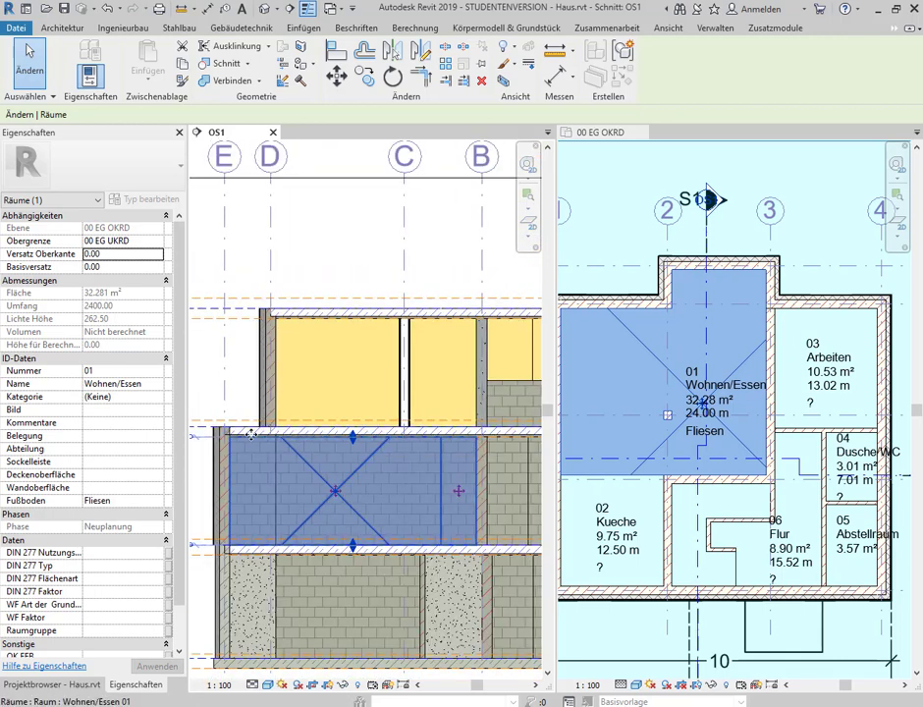
Select and inspect the STB 20.0 floor slab above room 01 in OS1, then return to the 00 EG OKRD plan.
left_click(252, 435)
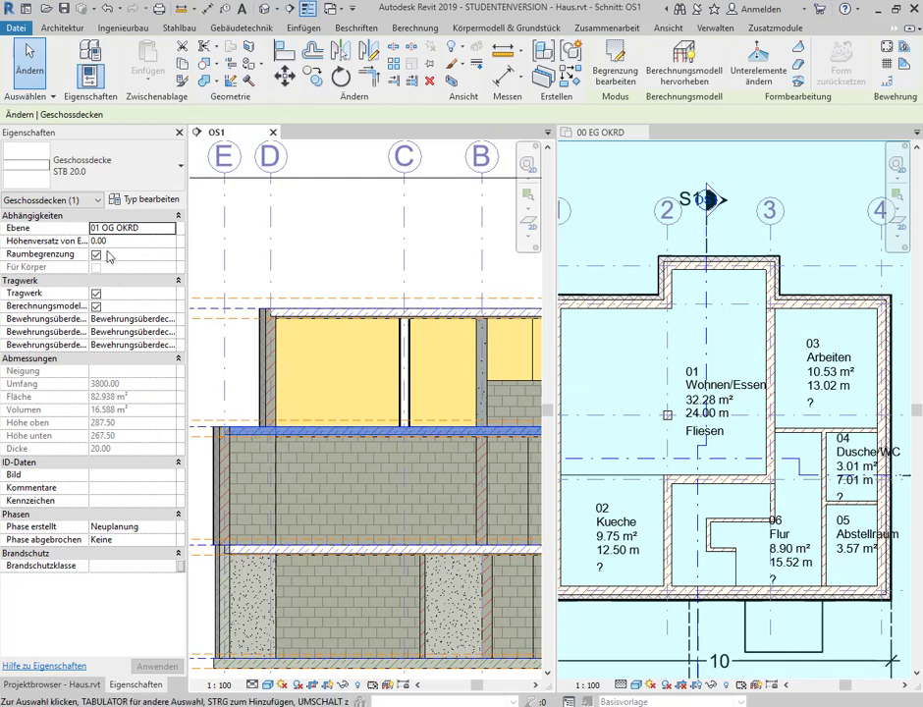
scroll(383, 461, "up", 3)
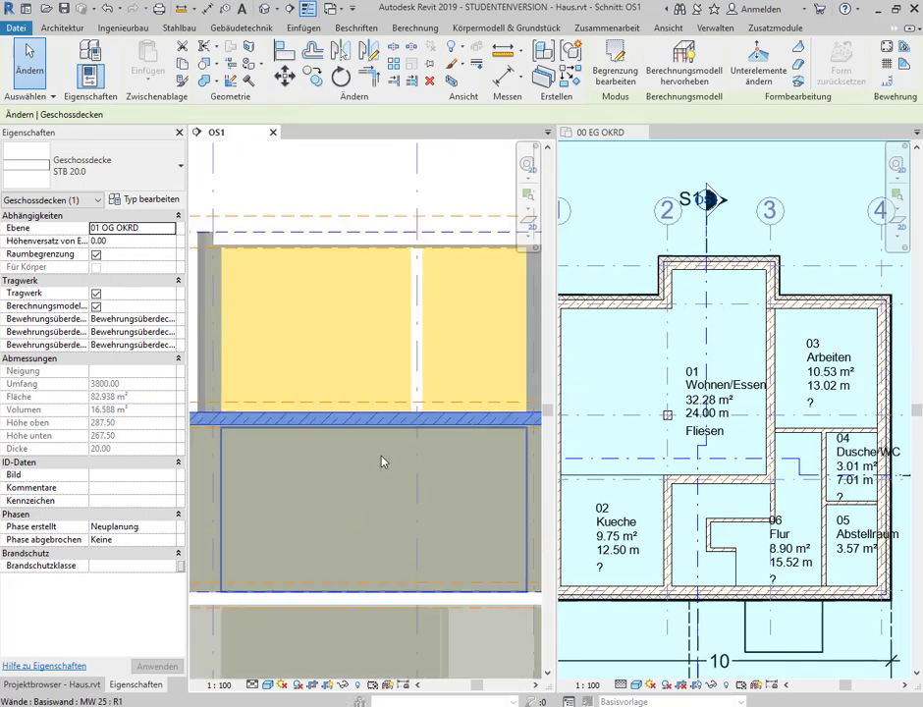
scroll(285, 500, "down", 1)
scroll(216, 481, "up", 1)
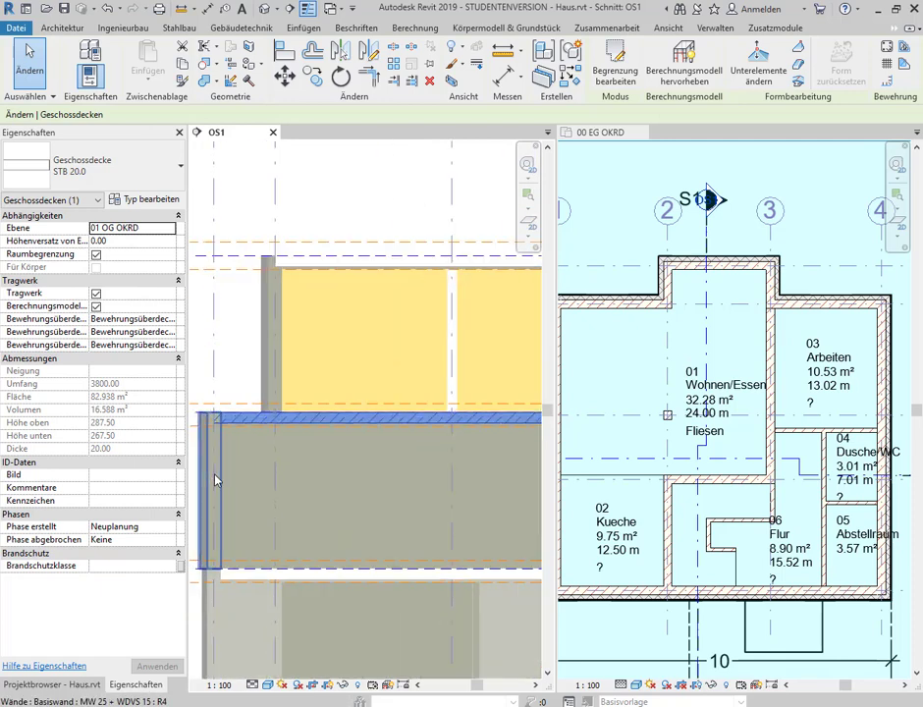
scroll(216, 481, "up", 1)
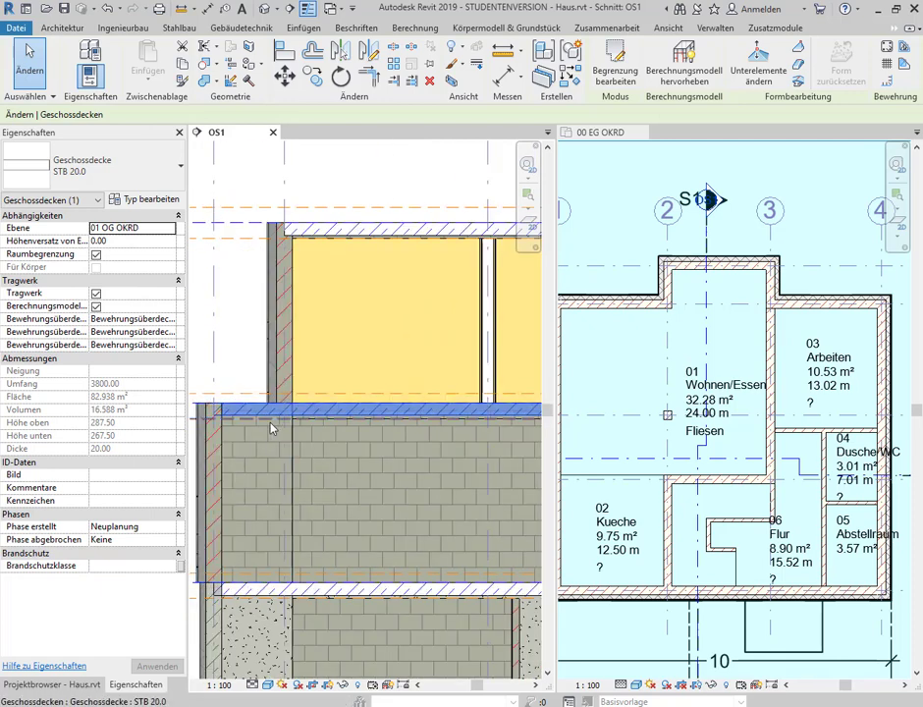
scroll(255, 438, "down", 2)
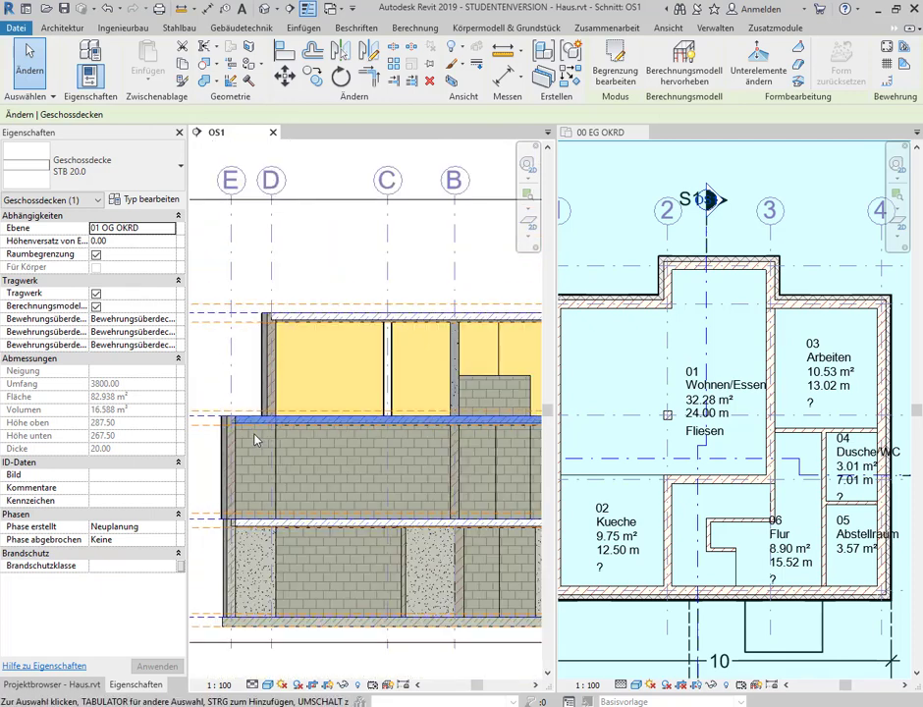
scroll(236, 441, "down", 2)
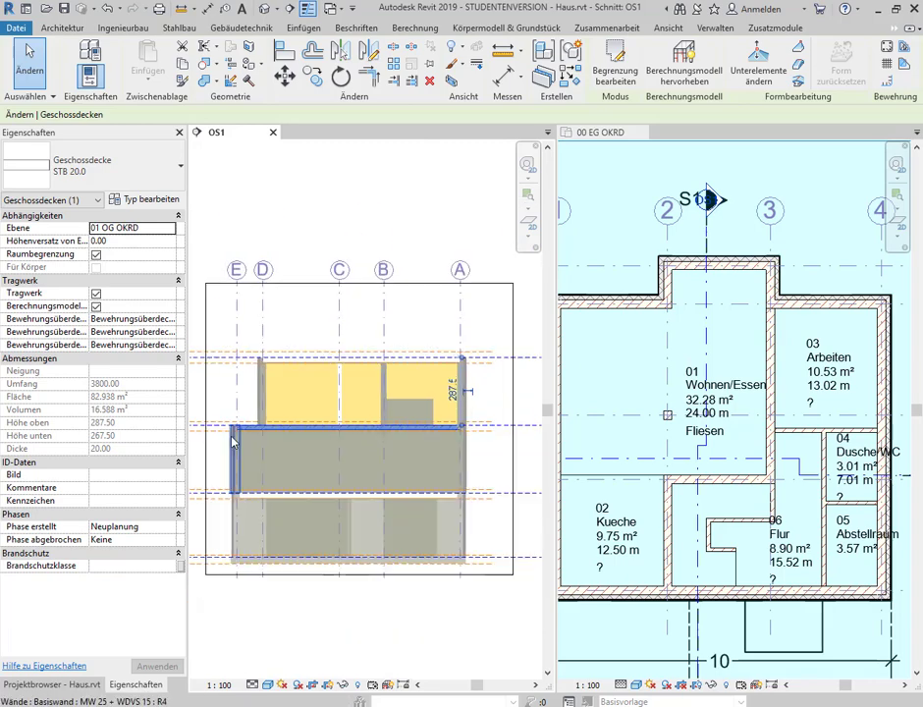
scroll(233, 442, "up", 2)
scroll(263, 436, "up", 1)
scroll(270, 432, "up", 1)
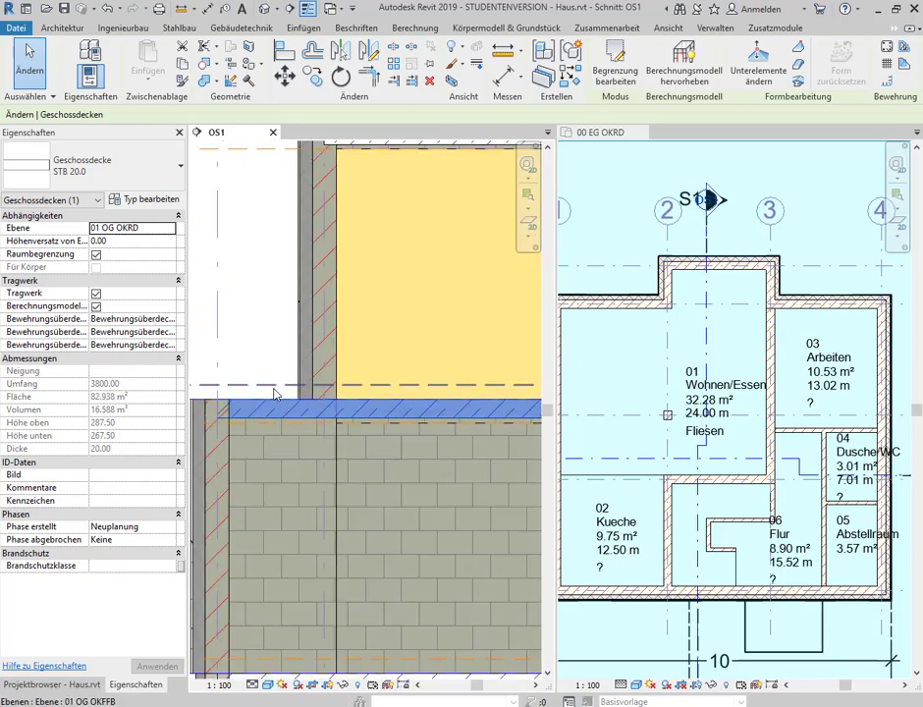
scroll(268, 420, "down", 1)
scroll(268, 420, "down", 1)
scroll(267, 420, "down", 1)
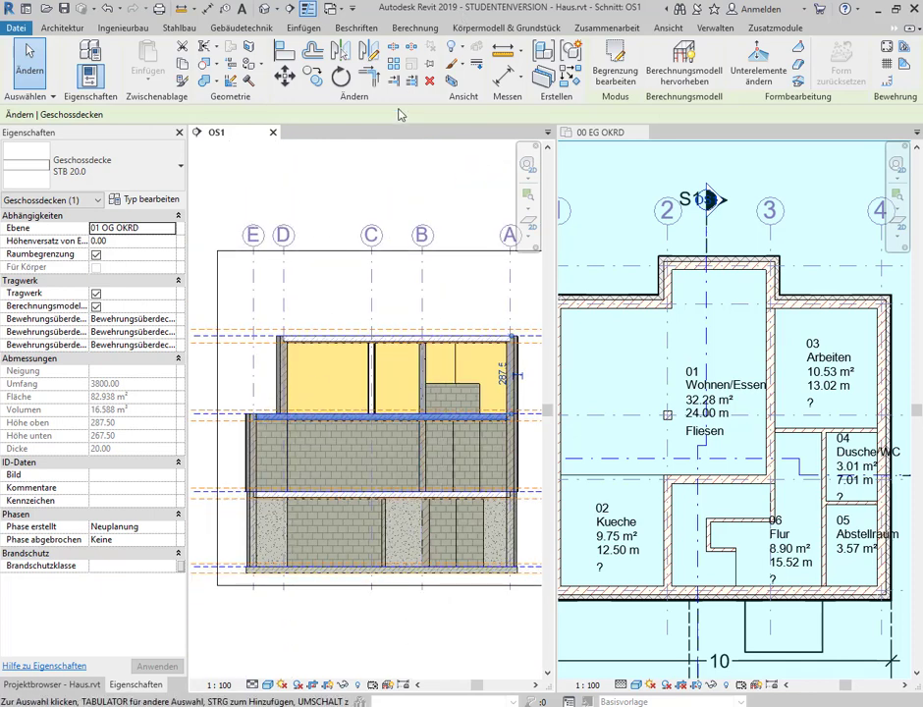
left_click(667, 172)
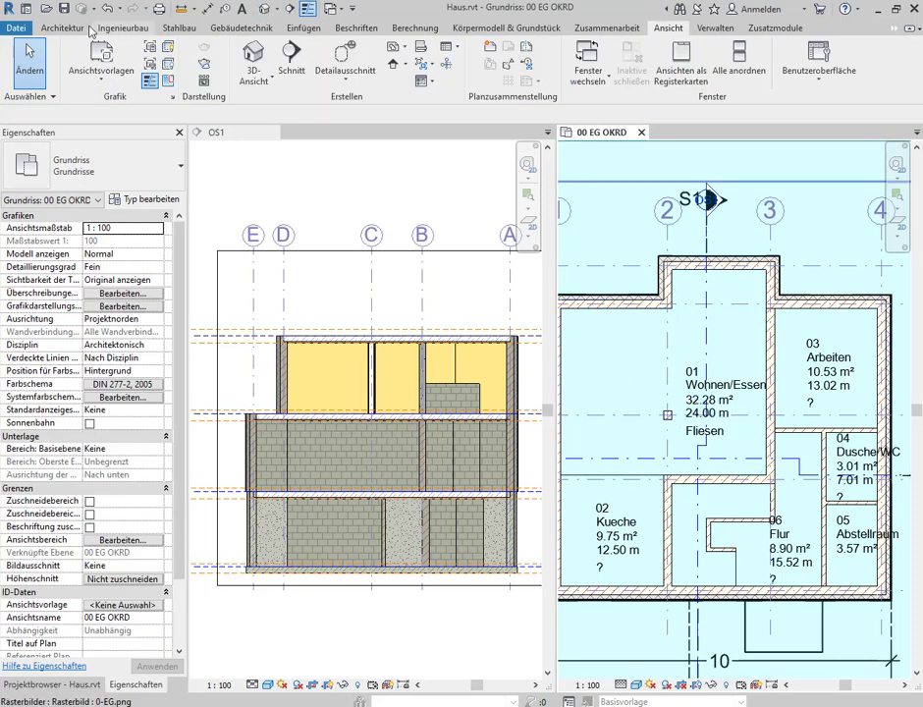
Start the Raum tool with upper limit 00 EG OKRD and place a room at the plan's top-left.
left_click(67, 28)
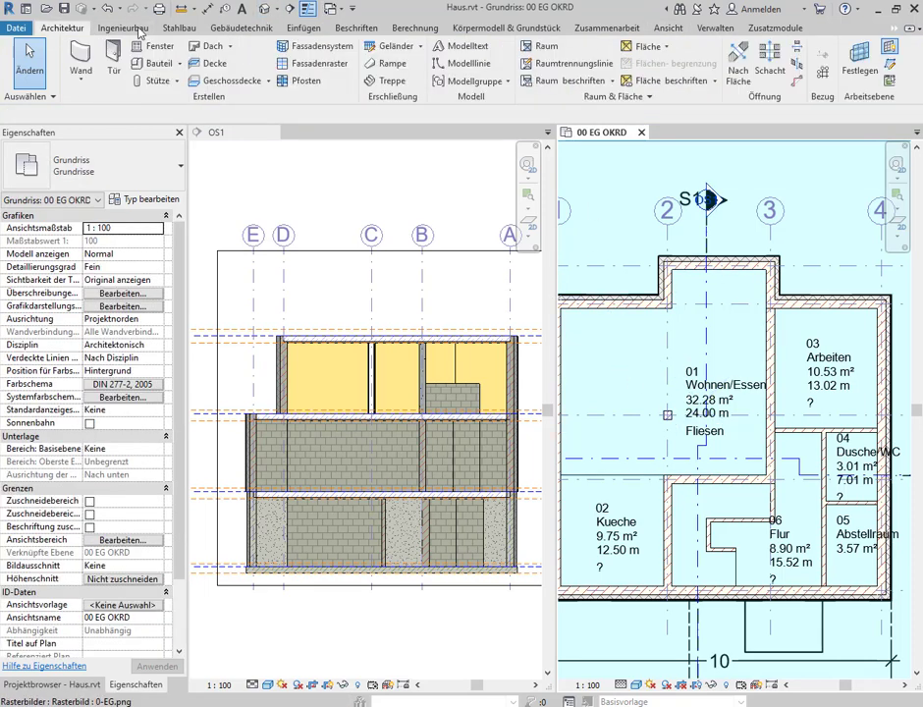
left_click(546, 47)
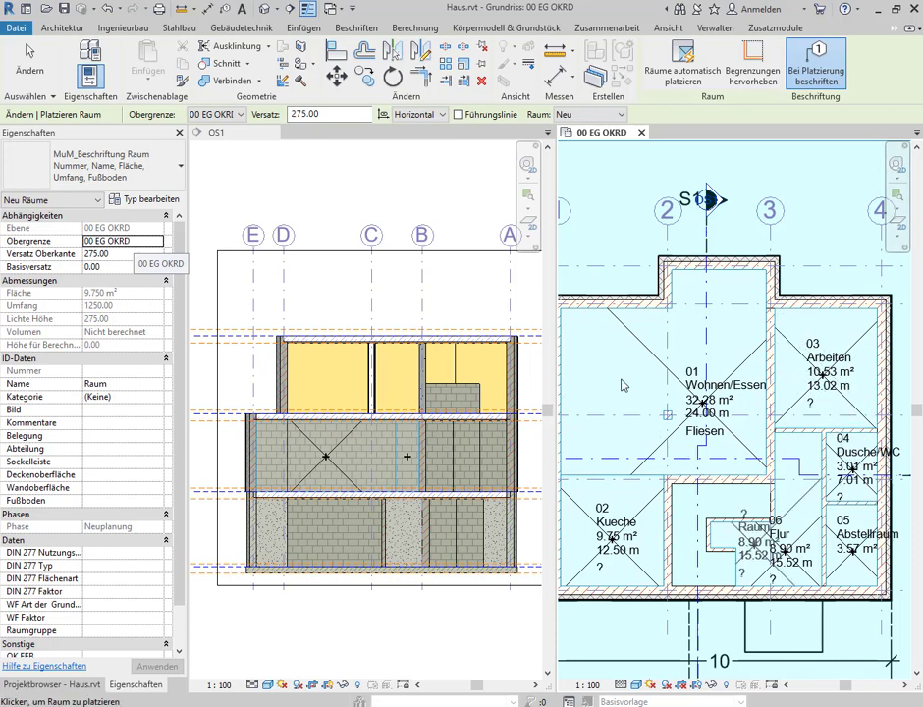
left_click(156, 241)
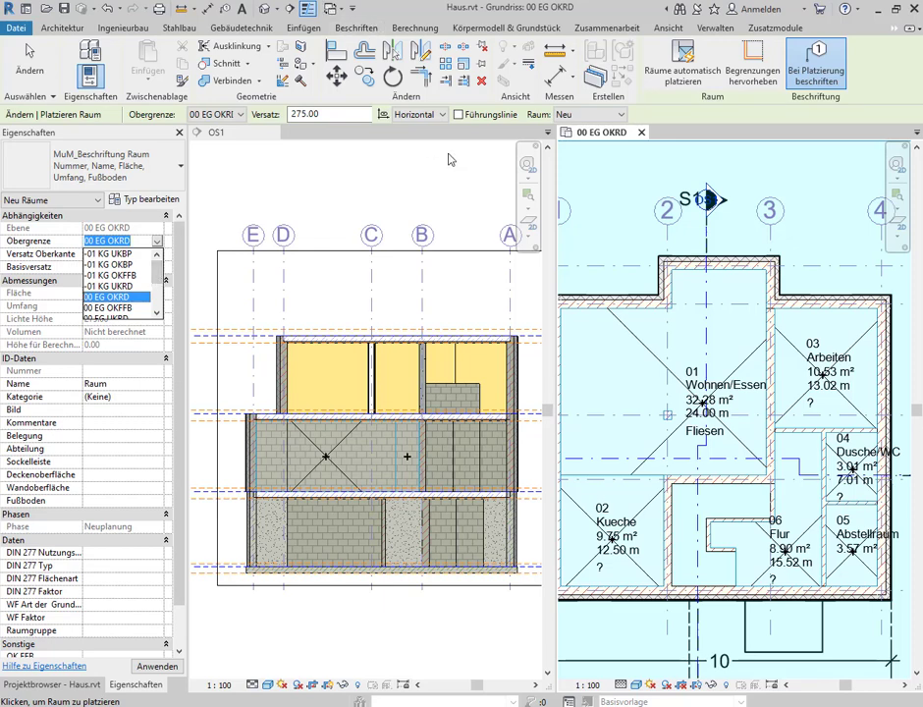
left_click(319, 165)
left_click(583, 149)
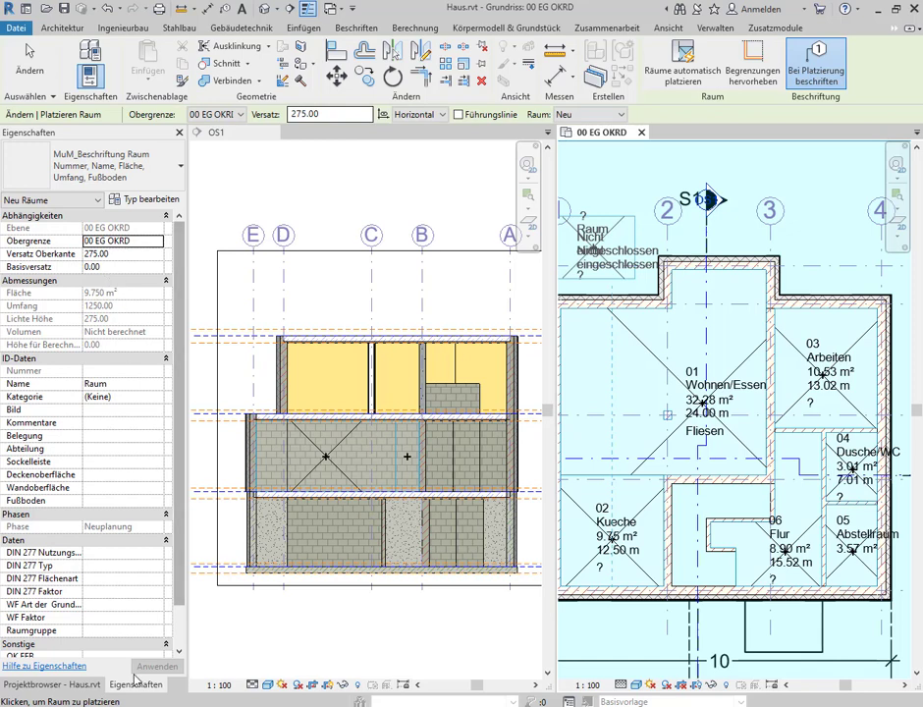
left_click(83, 684)
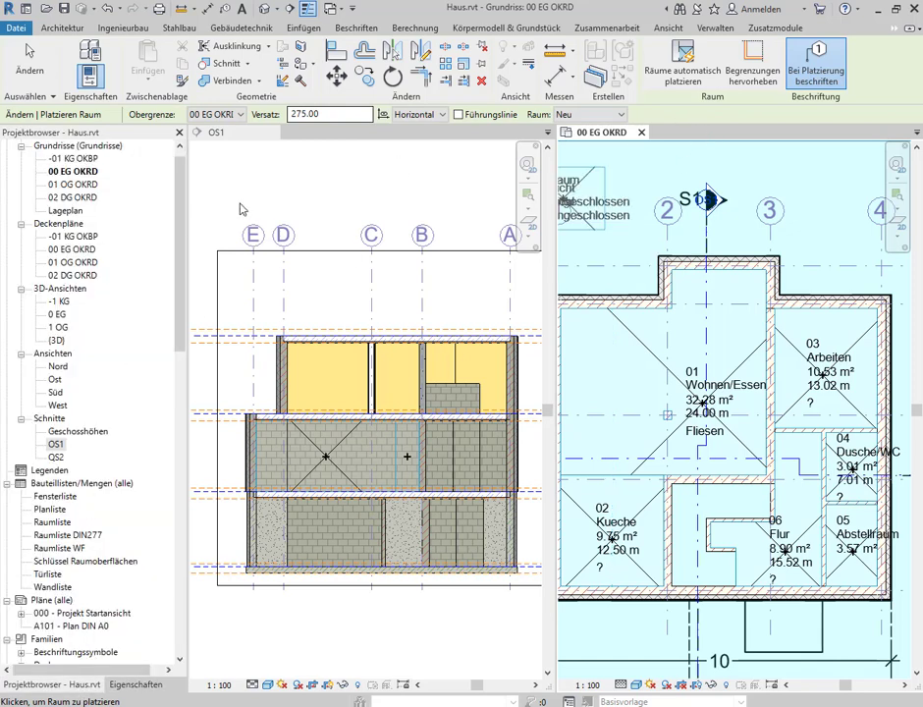
Reopen the Raumliste schedule, close OS1, and open its Felder settings.
double_click(54, 521)
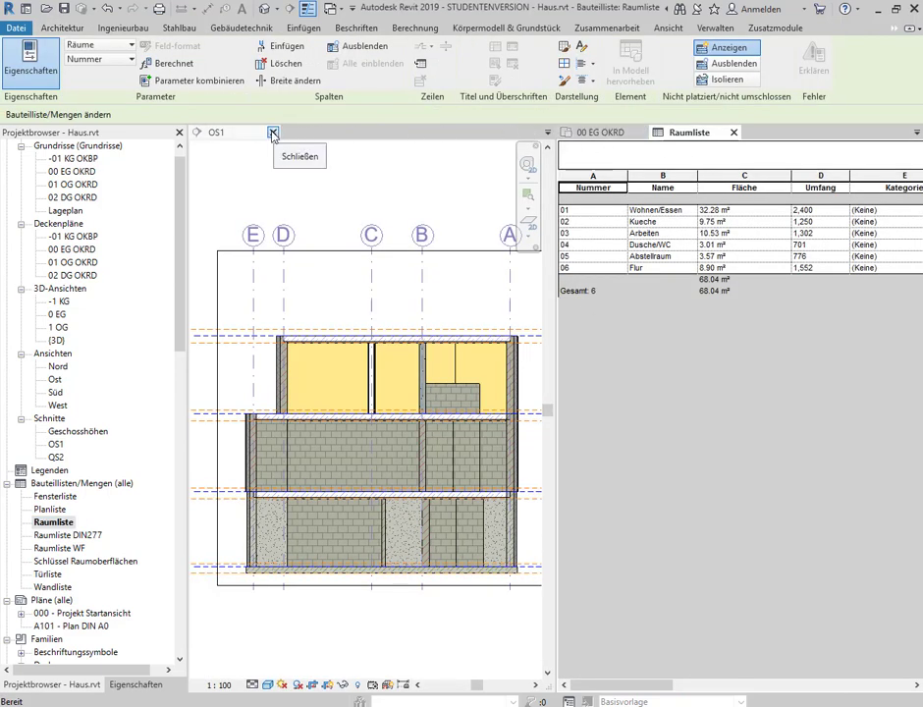
left_click(272, 132)
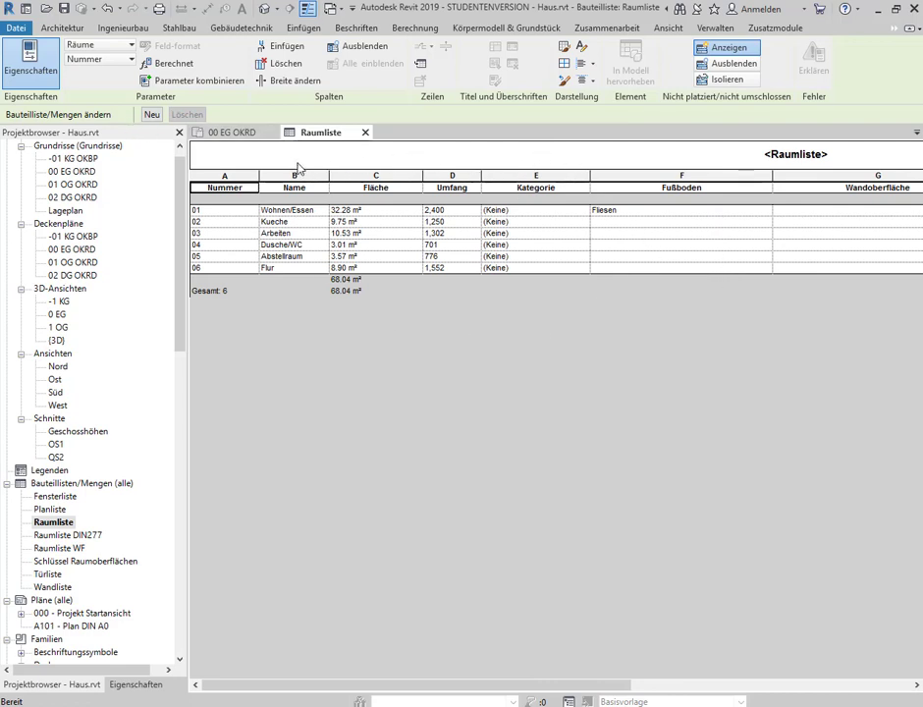
left_click(134, 684)
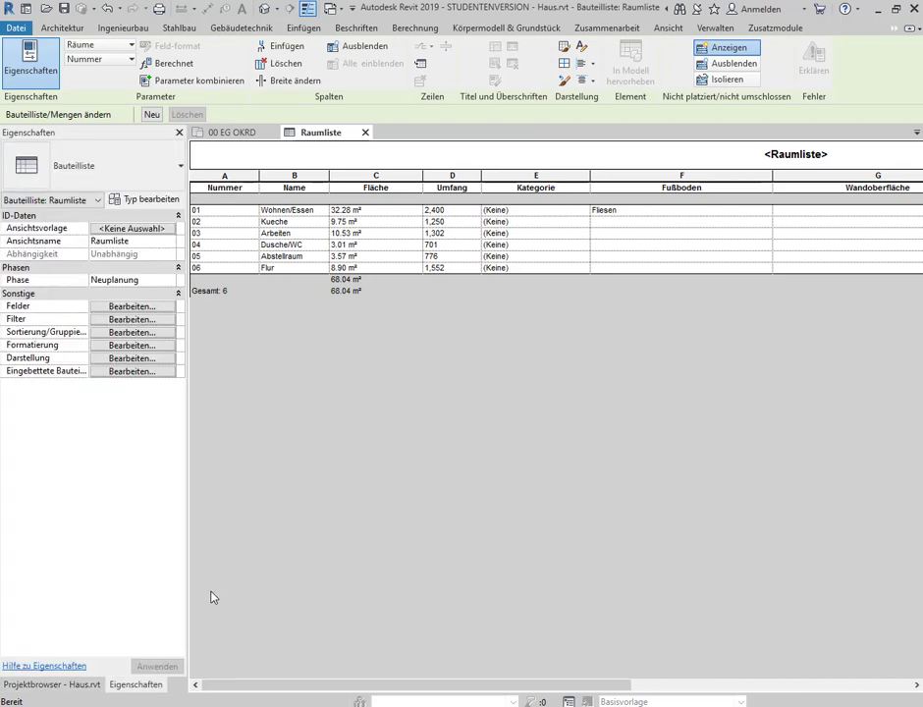
left_click(112, 311)
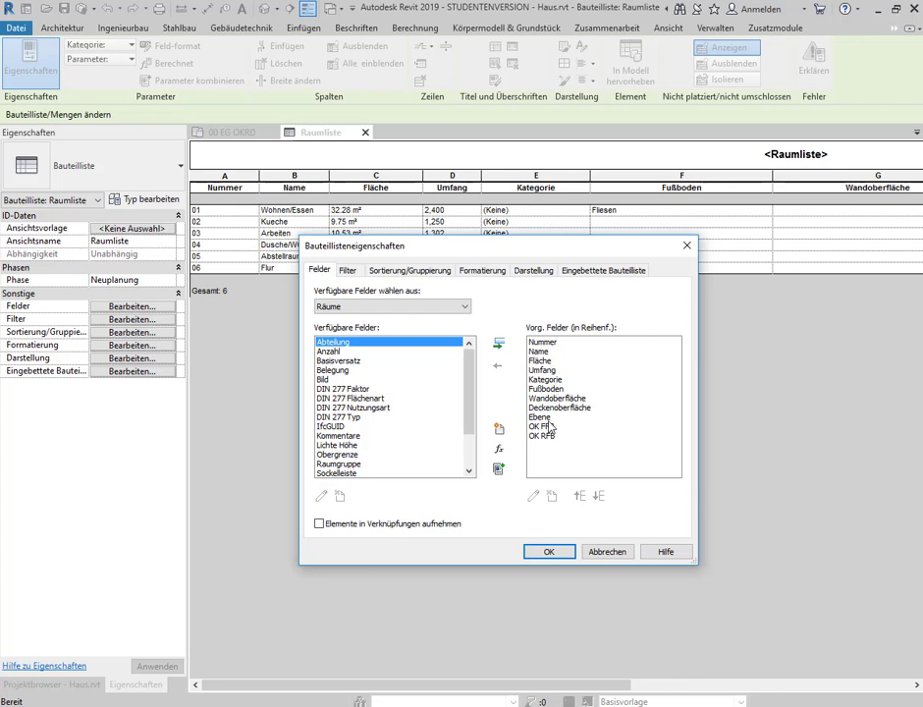
Add the Obergrenze field to Raumliste and confirm the first room reads 00 EG UKRD.
scroll(447, 416, "down", 2)
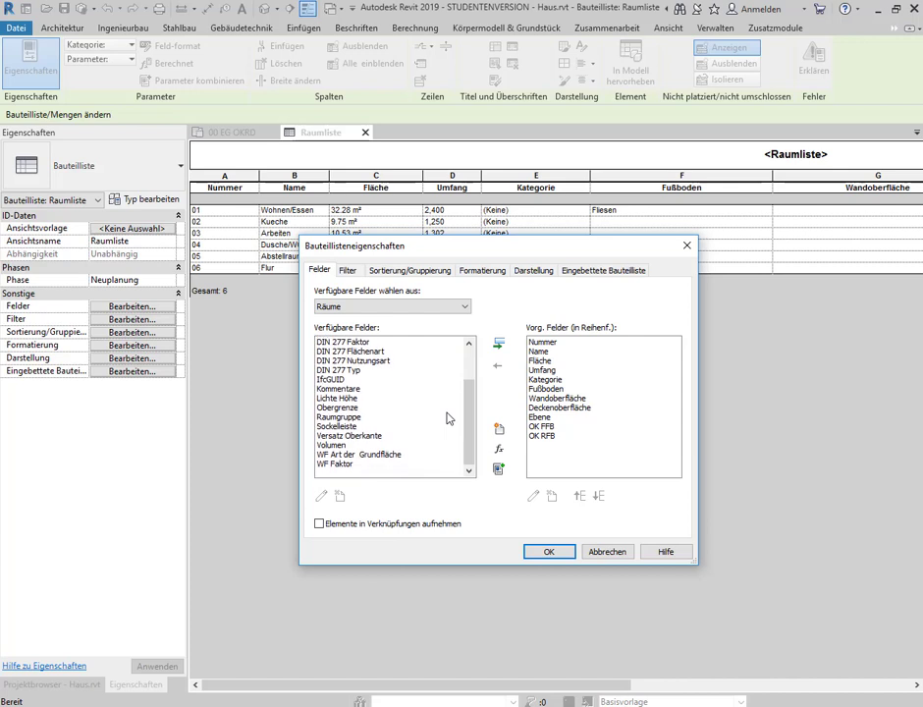
left_click(354, 408)
left_click(499, 346)
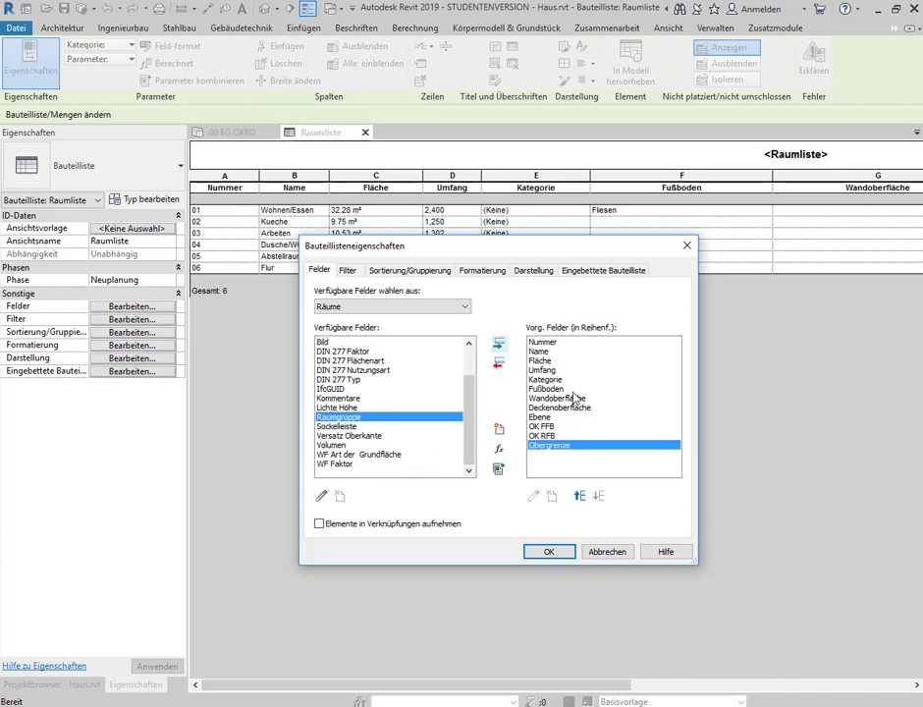
left_click(557, 551)
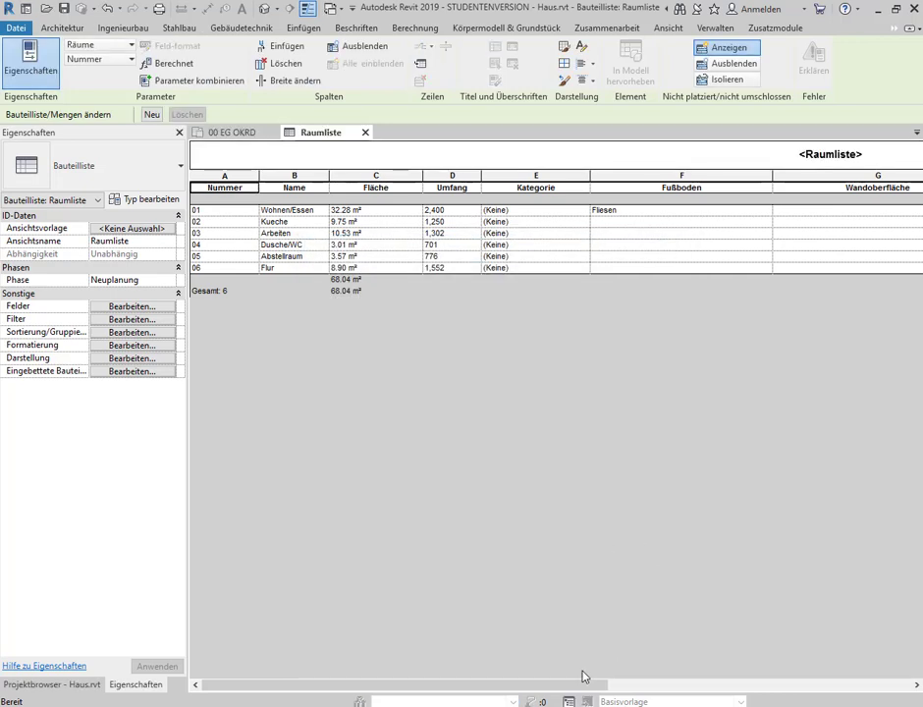
mouse_move(552, 685)
left_mouse_down()
mouse_move(755, 685)
mouse_move(892, 699)
left_mouse_up()
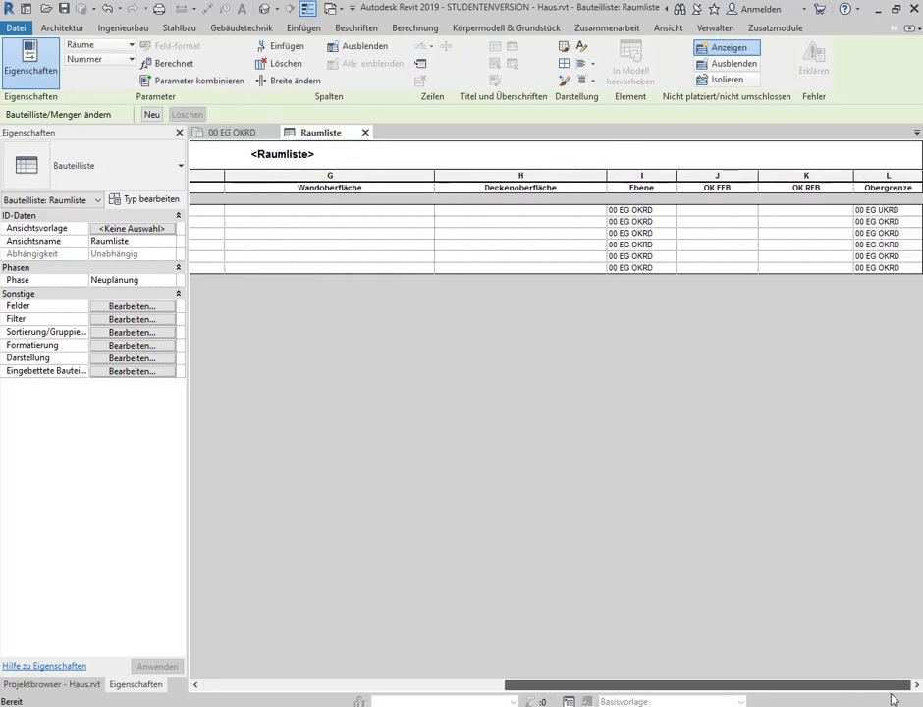
left_click(906, 212)
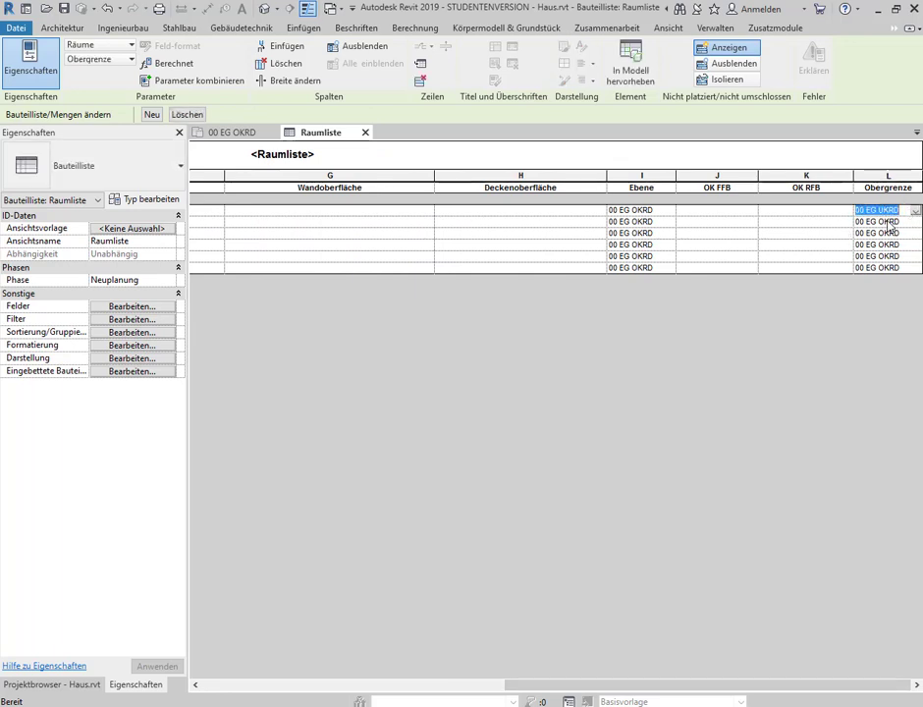
left_click(896, 212)
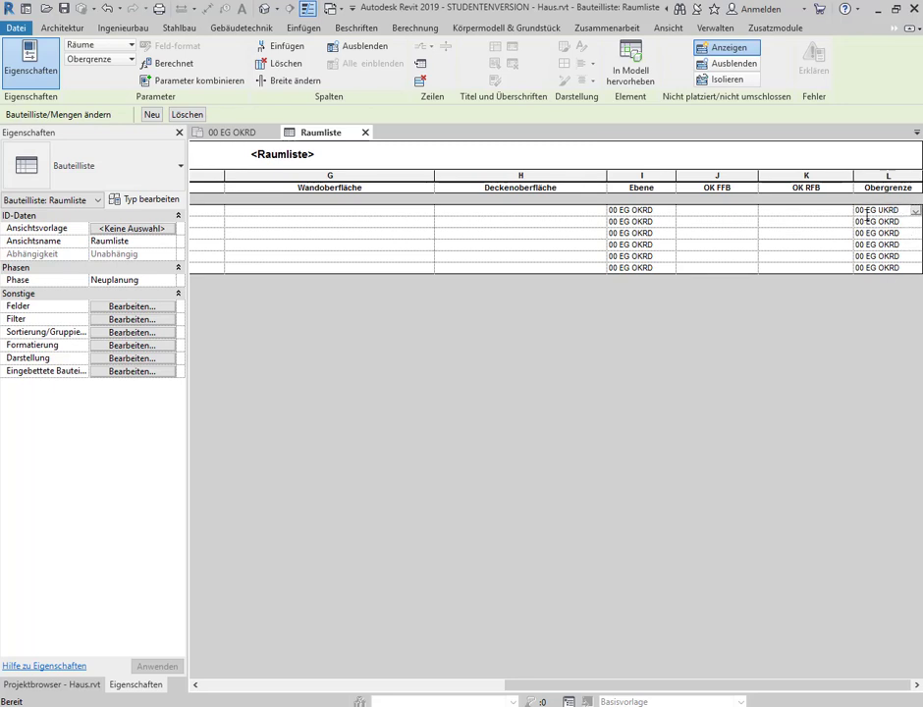
key("Return")
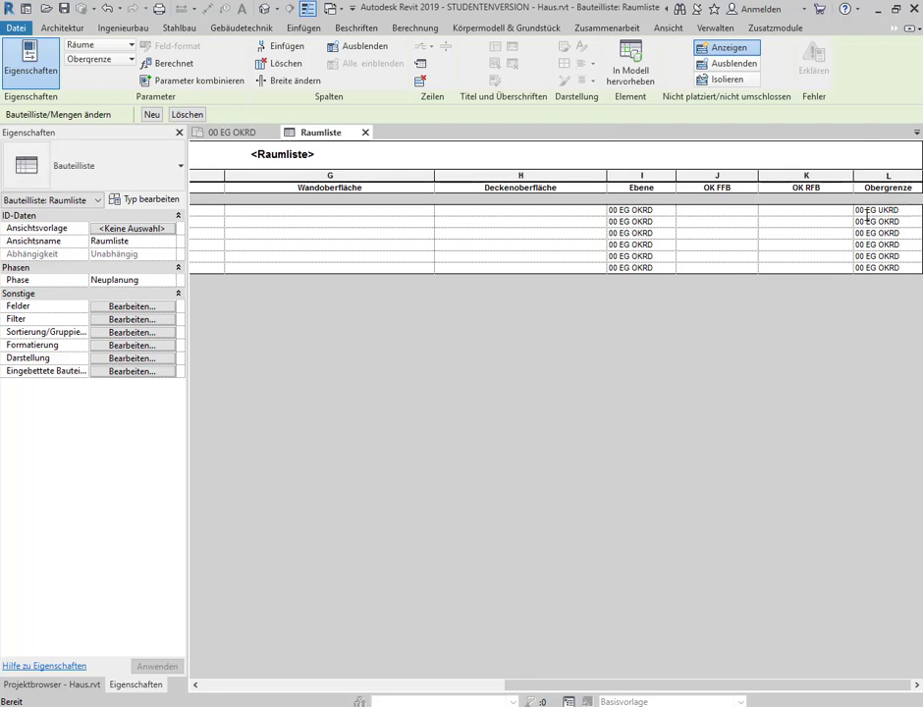